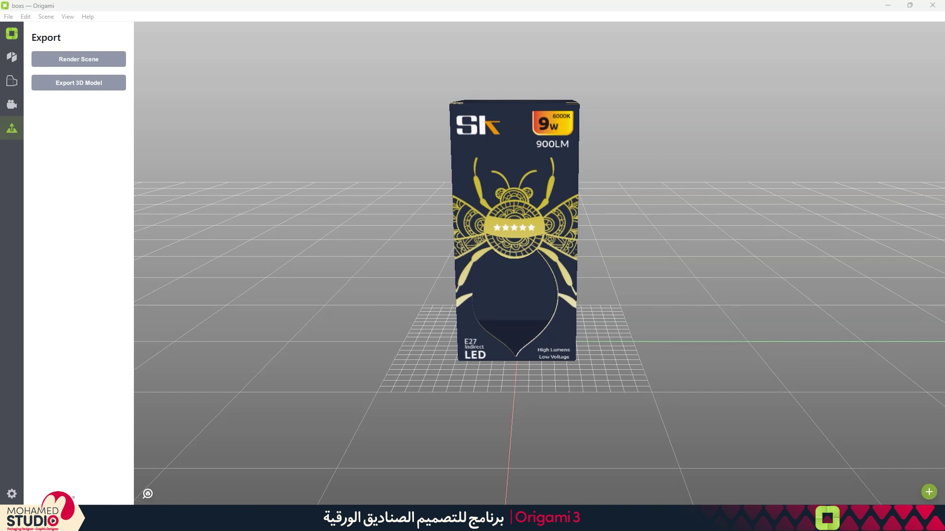
# Step: Orbit the LED bulb box to view its left side, top face and an elevated corner
pyautogui.moveTo(532, 175); pyautogui.dragTo(563, 173)
pyautogui.moveTo(459, 80)
pyautogui.mouseDown()
pyautogui.moveTo(593, 207)
pyautogui.moveTo(637, 159)
pyautogui.moveTo(660, 171)
pyautogui.moveTo(719, 165)
pyautogui.moveTo(607, 228)
pyautogui.mouseUp()
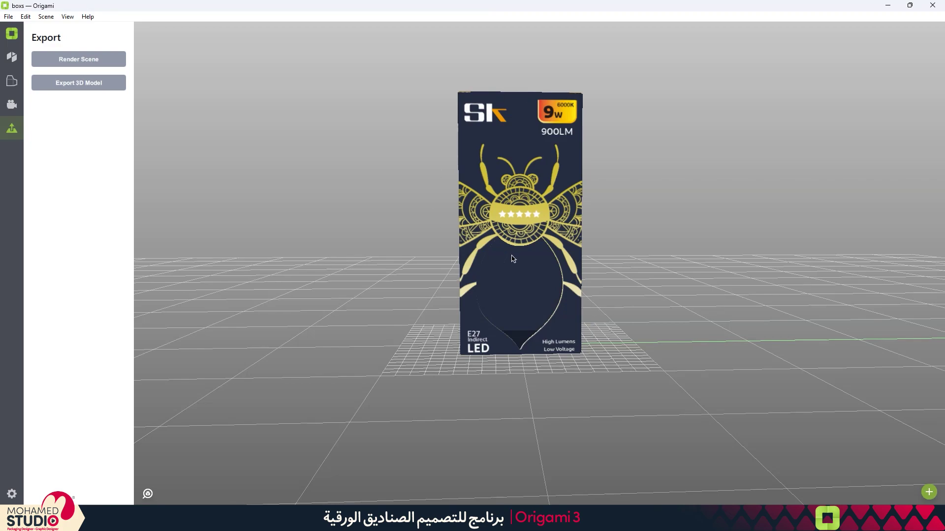
pyautogui.moveTo(536, 175)
pyautogui.mouseDown()
pyautogui.moveTo(525, 223)
pyautogui.moveTo(536, 209)
pyautogui.moveTo(524, 214)
pyautogui.mouseUp()
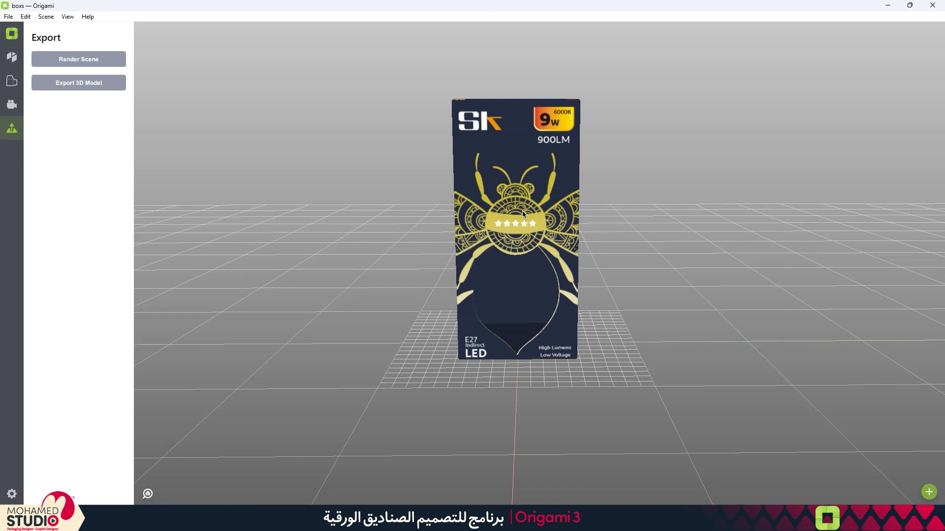
pyautogui.moveTo(523, 213)
pyautogui.mouseDown()
pyautogui.moveTo(562, 215)
pyautogui.moveTo(523, 207)
pyautogui.mouseUp()
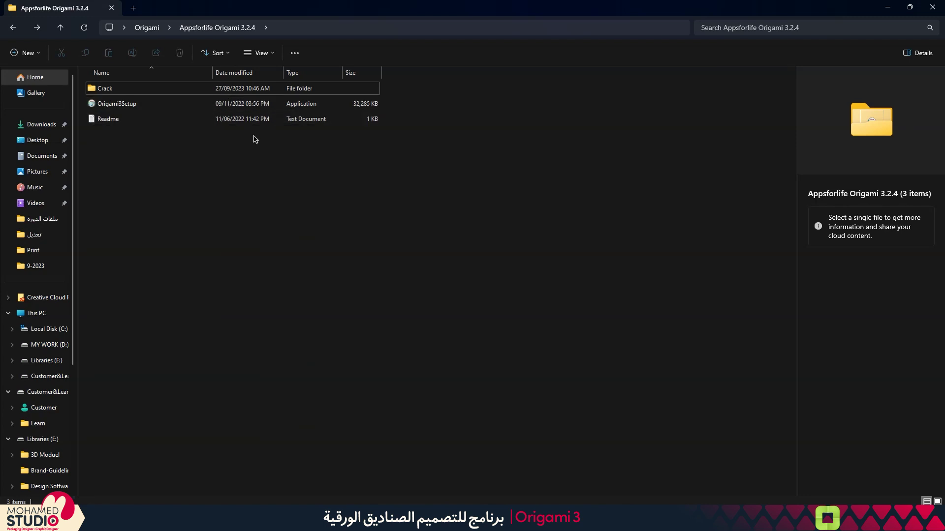
# Step: Copy Origami.exe from the Crack folder
pyautogui.doubleClick(112, 91)
pyautogui.rightClick(107, 90)
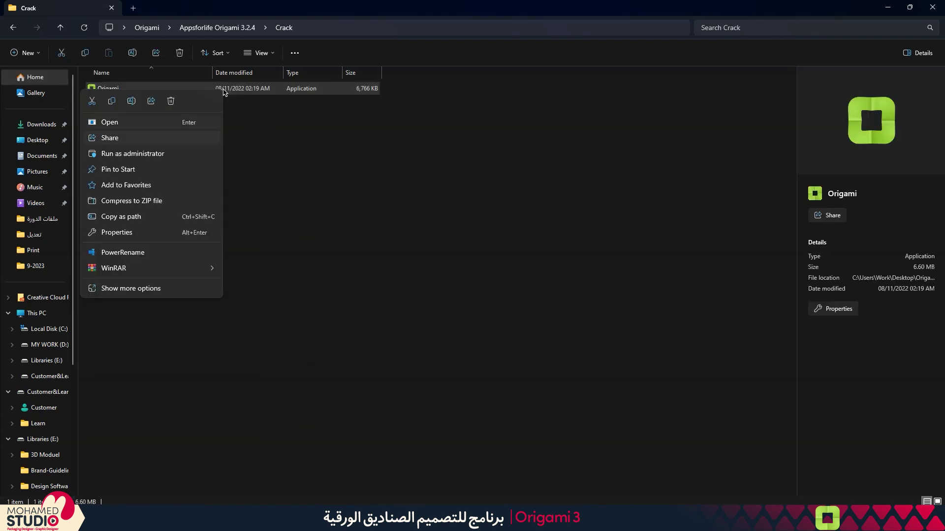
pyautogui.rightClick(217, 93)
pyautogui.click(201, 101)
pyautogui.click(191, 153)
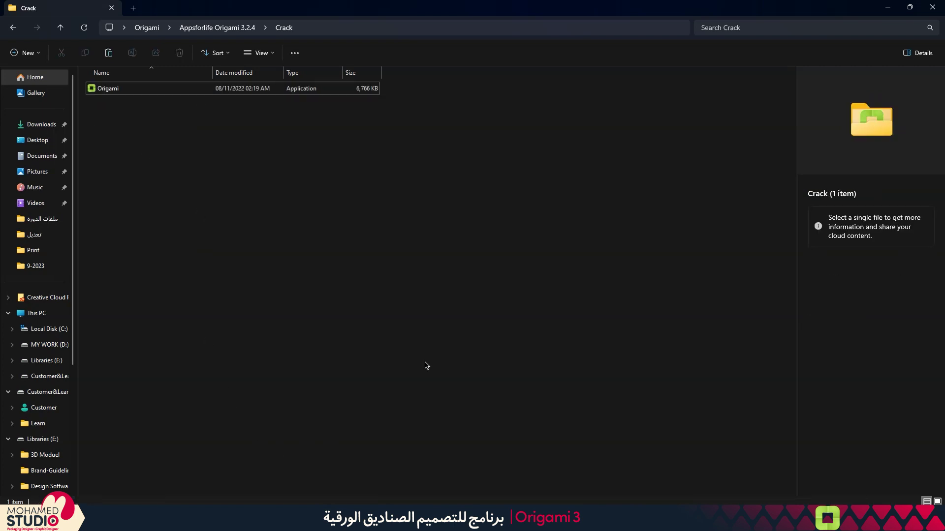
# Step: Open the Origami 3 install folder in Program Files\Appsforlife\Origami 3 via its Start shortcut's file location
pyautogui.press('super')
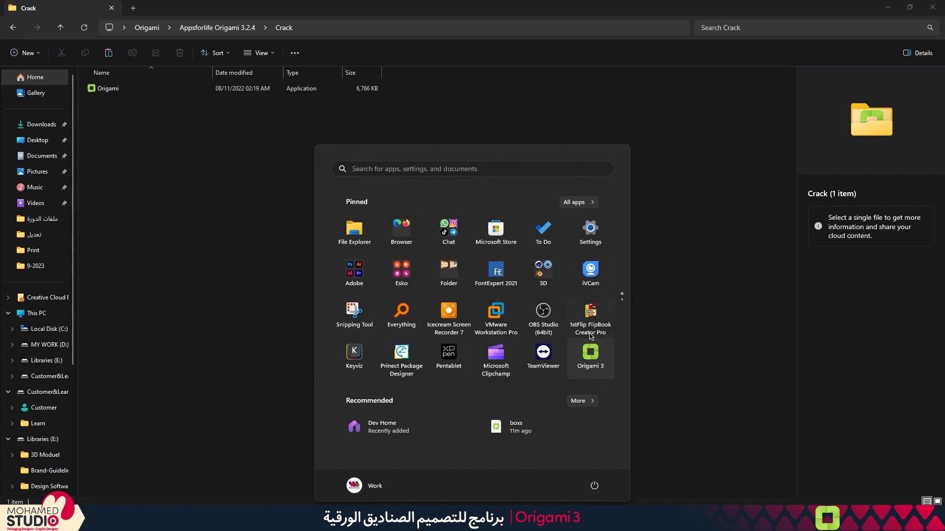
pyautogui.rightClick(590, 362)
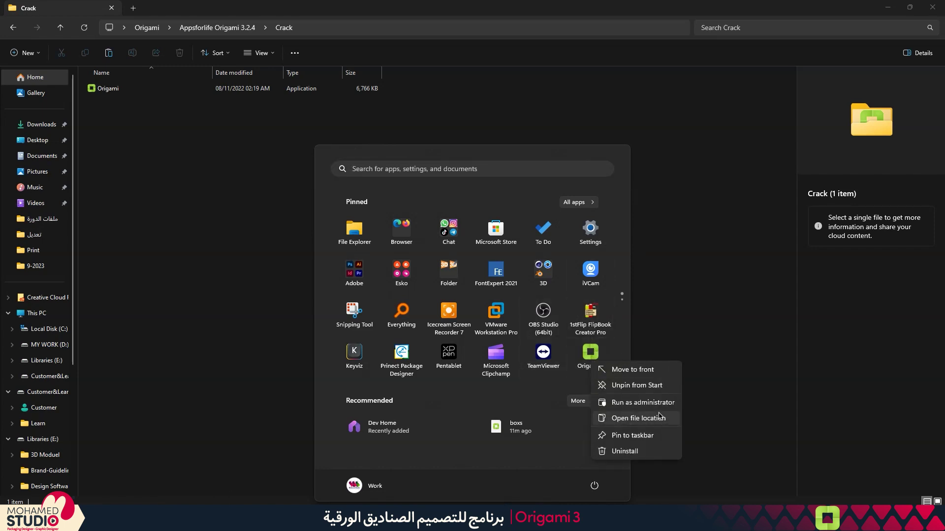
pyautogui.click(658, 421)
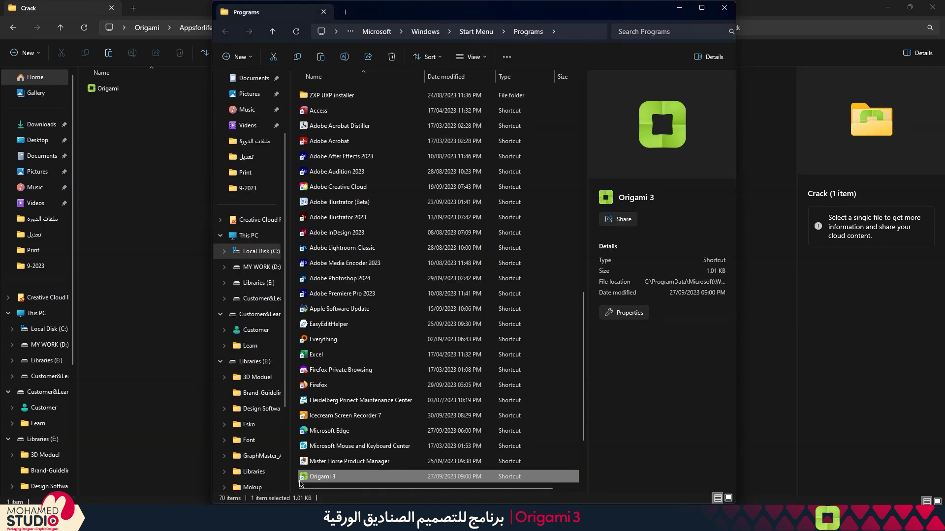
pyautogui.rightClick(322, 481)
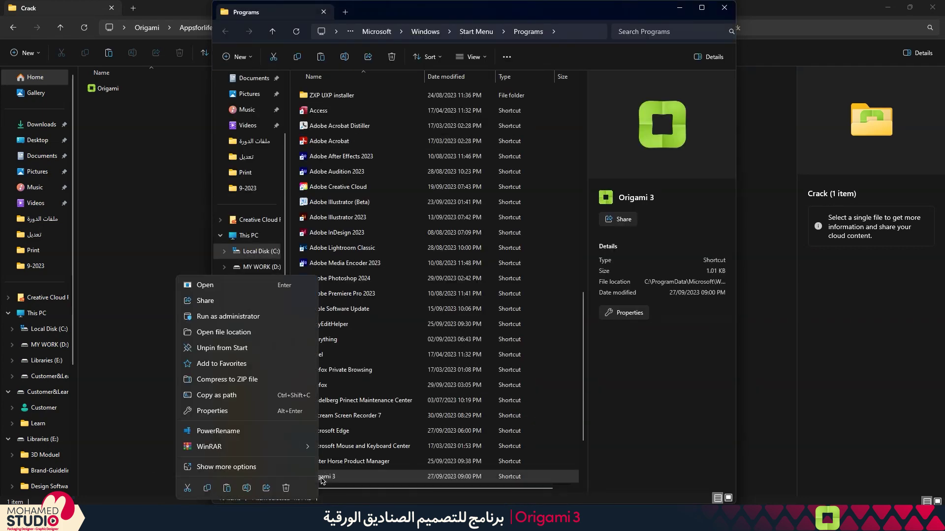
pyautogui.click(224, 332)
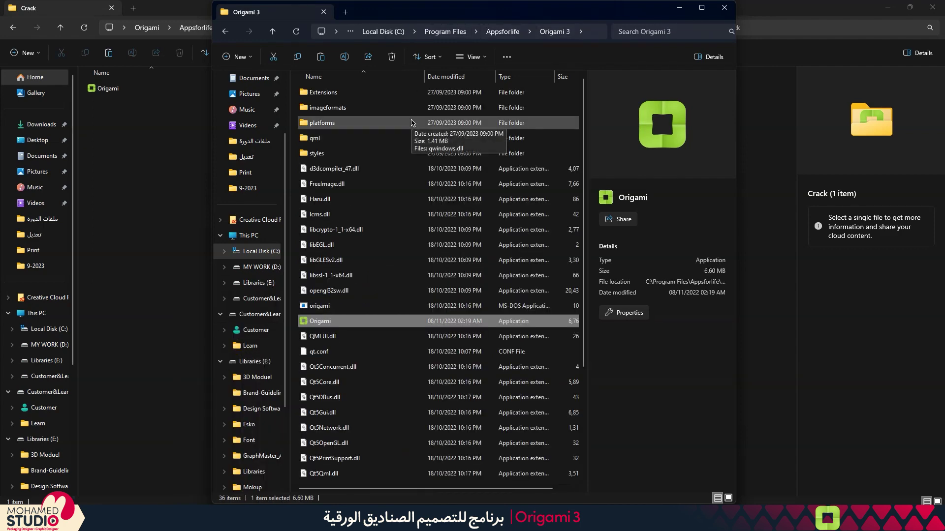
pyautogui.hotkey('alt', 'd')
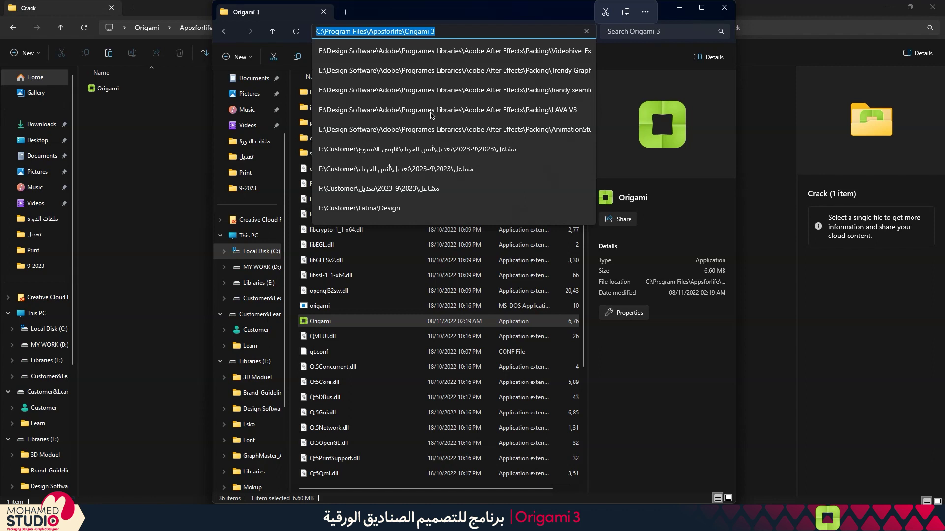
pyautogui.click(487, 18)
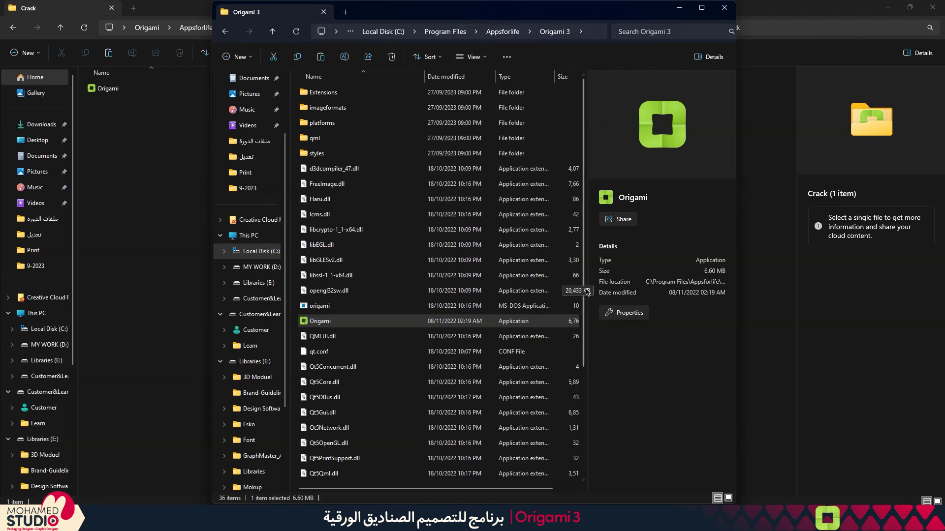
# Step: Paste Origami.exe into the install folder, replacing the existing file
pyautogui.moveTo(737, 259); pyautogui.dragTo(856, 259)
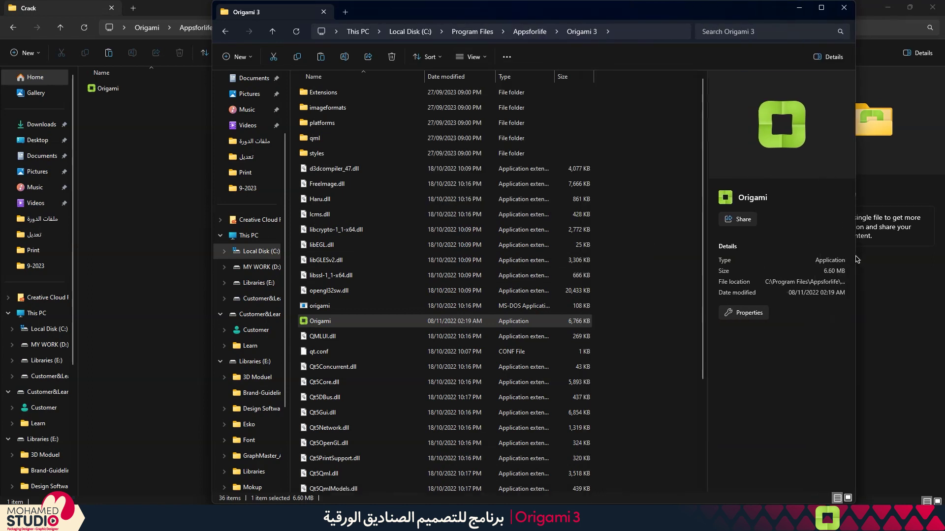
pyautogui.rightClick(654, 217)
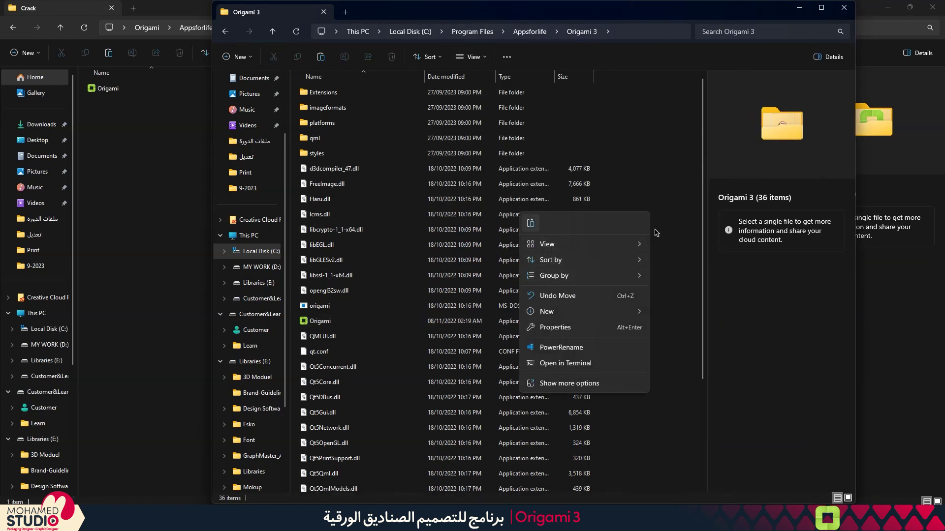
pyautogui.hotkey('ctrl', 'v')
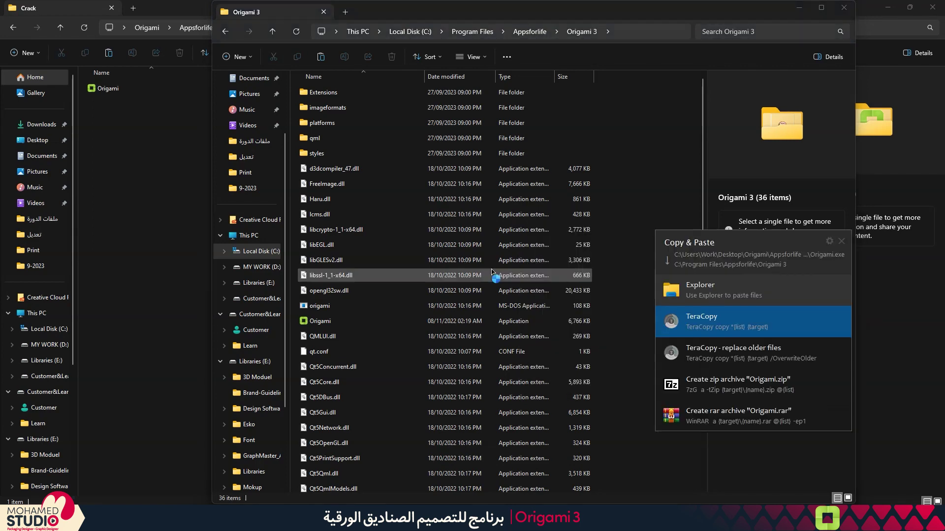
pyautogui.click(716, 281)
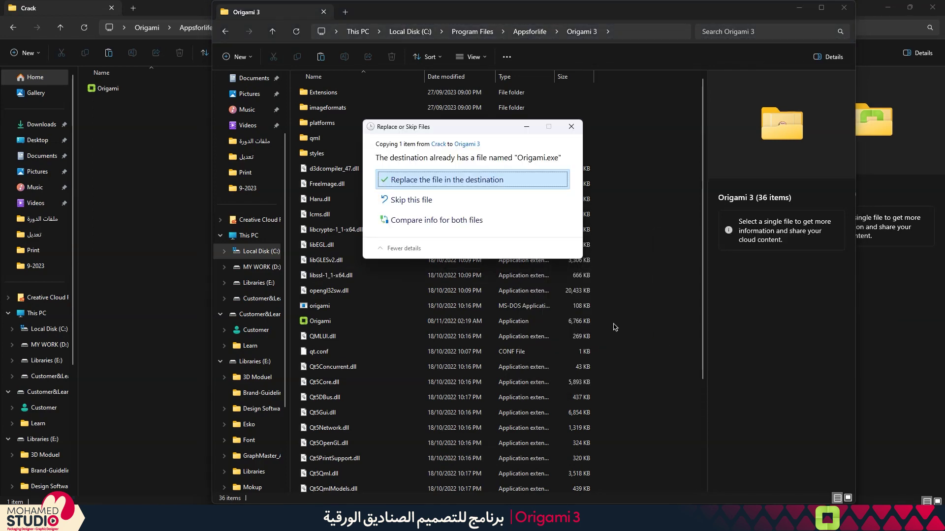
pyautogui.click(571, 127)
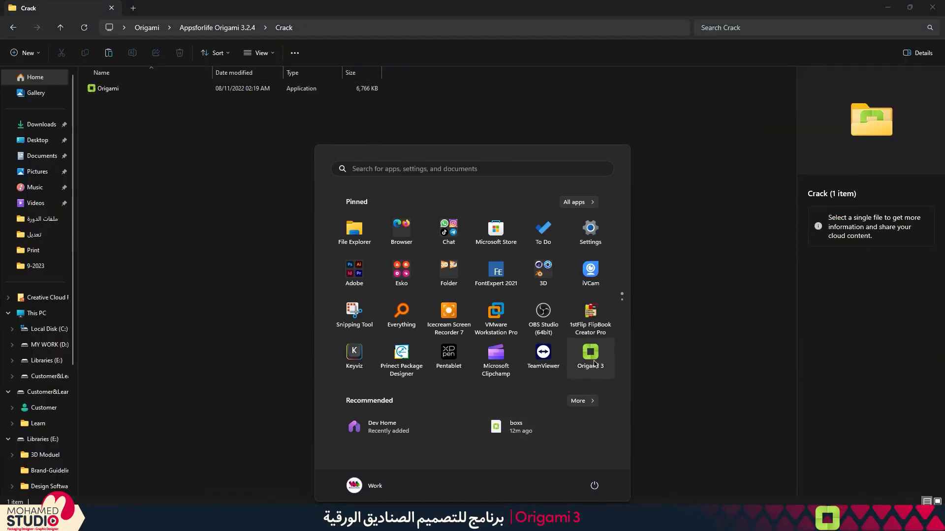
# Step: Launch Origami 3, centre its window, and exit Adobe Illustrator via File > Exit
pyautogui.click(590, 357)
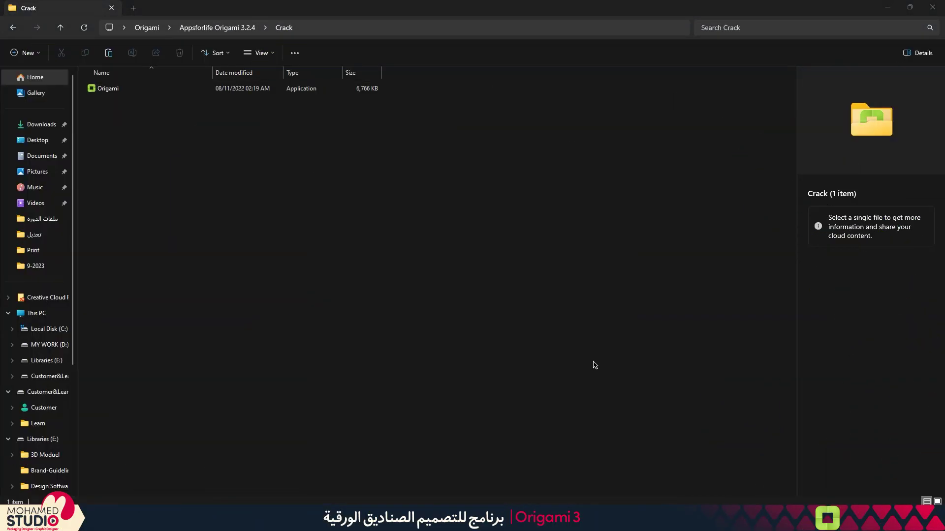
pyautogui.moveTo(282, 19); pyautogui.dragTo(585, 128)
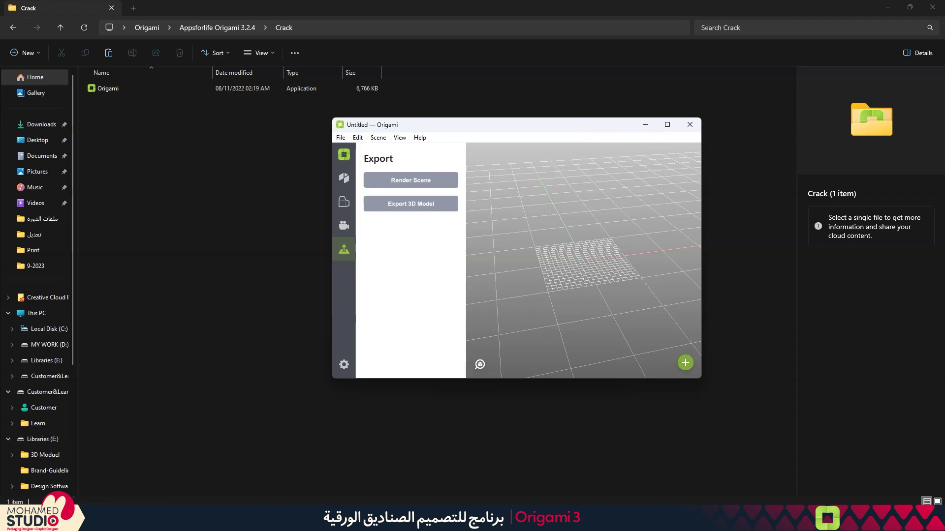
pyautogui.click(507, 463)
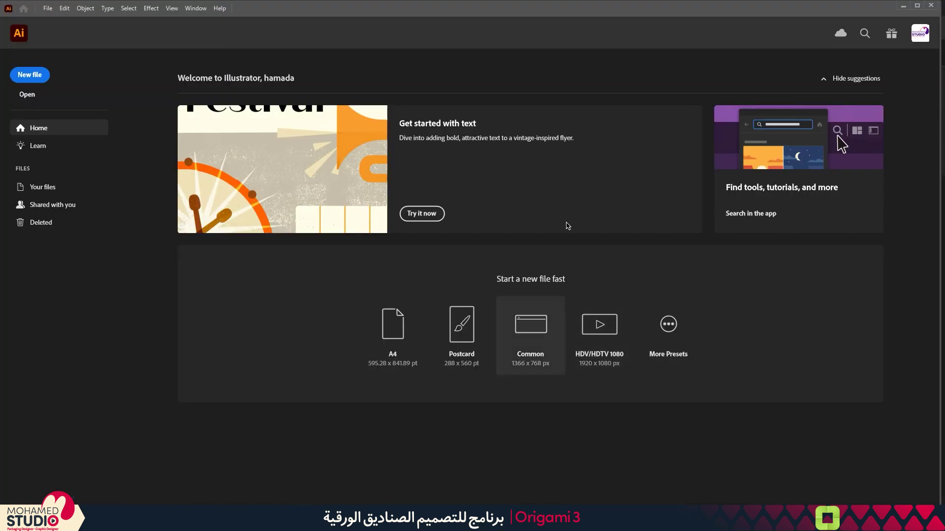
pyautogui.click(48, 8)
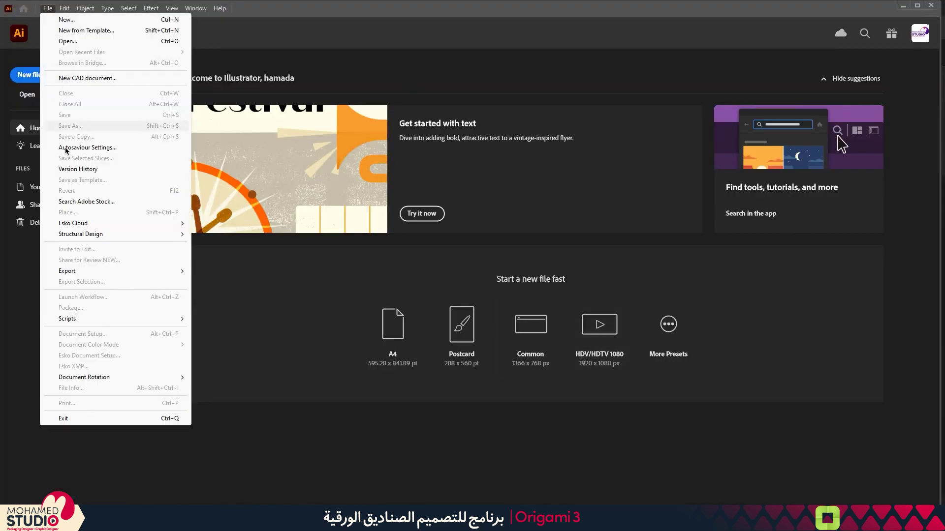
pyautogui.click(71, 420)
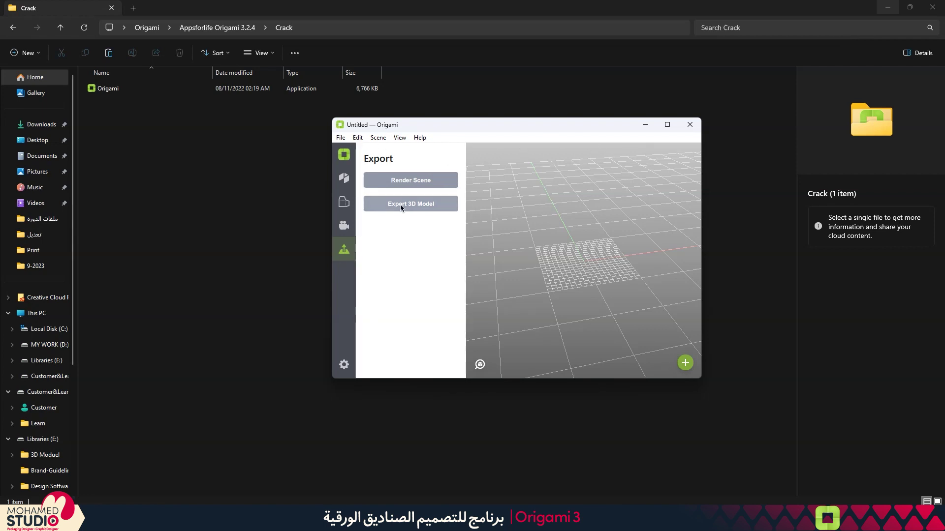
# Step: Install the Origami plugin for Adobe Illustrator 2023 through Connect to Illustrator, then close Origami
pyautogui.click(358, 138)
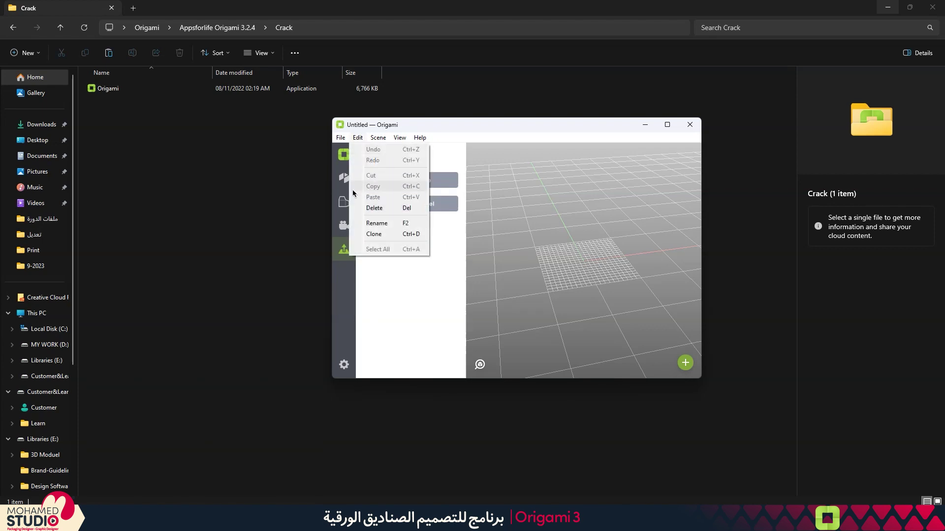
pyautogui.click(340, 138)
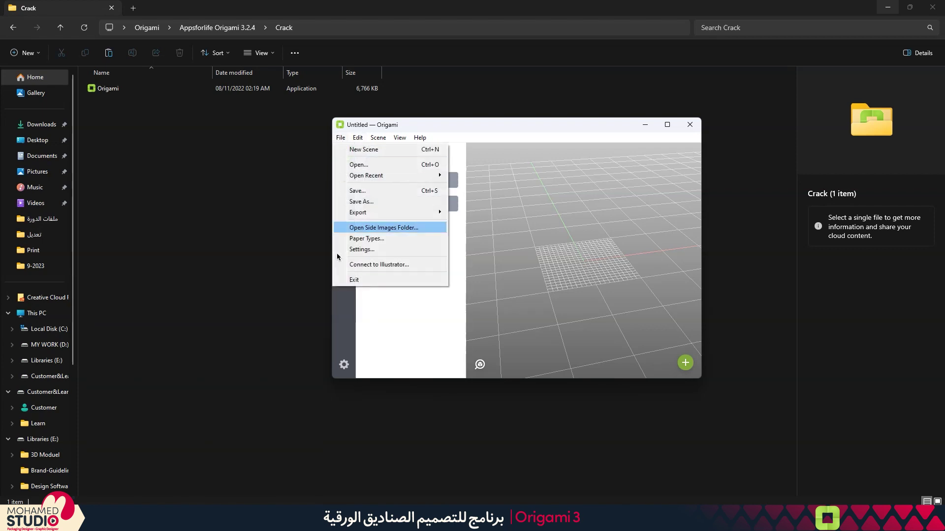
pyautogui.click(385, 270)
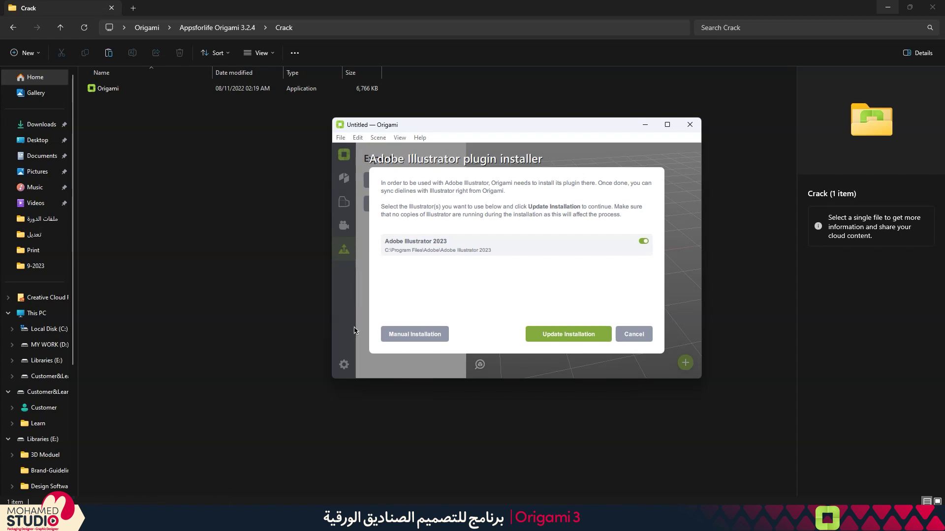
pyautogui.click(645, 242)
pyautogui.click(644, 241)
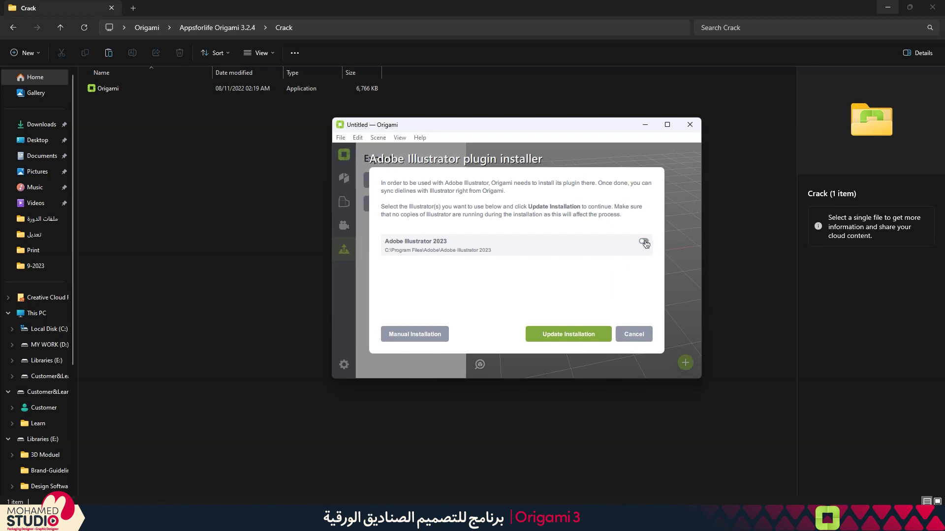
pyautogui.click(569, 337)
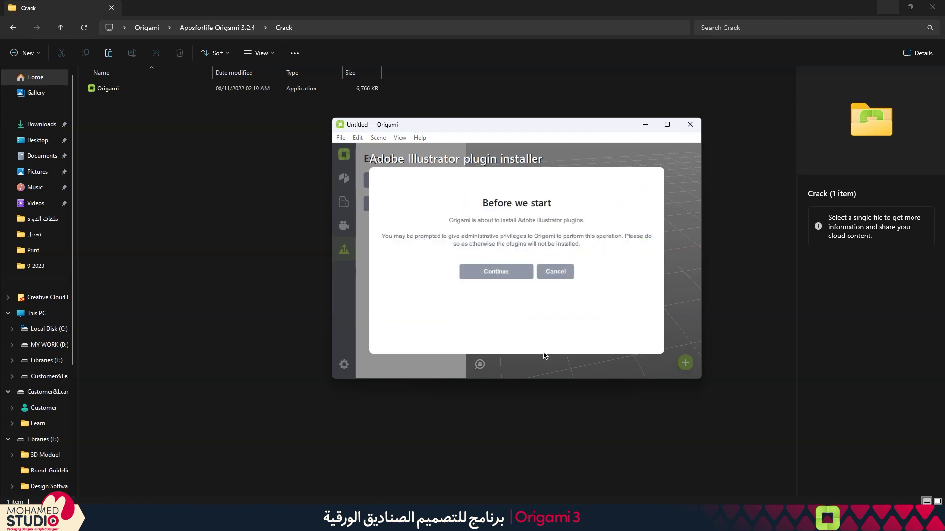
pyautogui.click(499, 275)
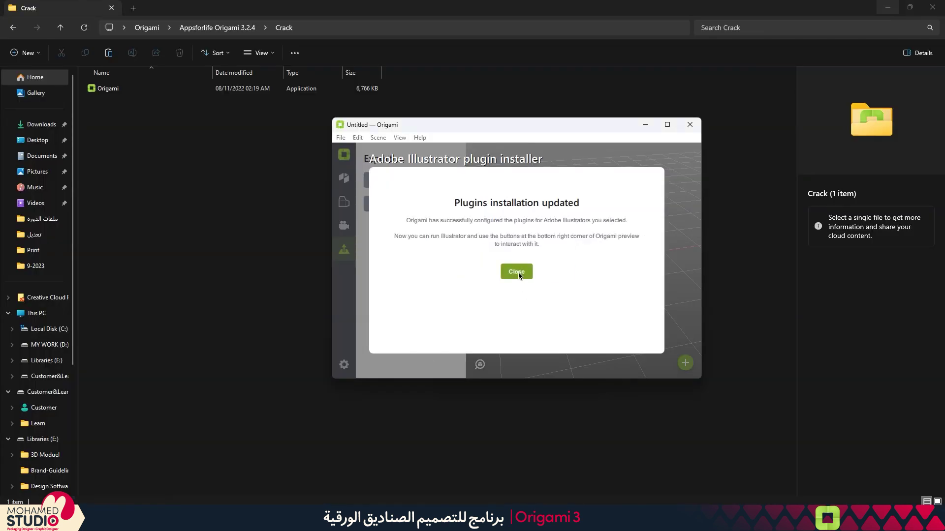
pyautogui.click(514, 271)
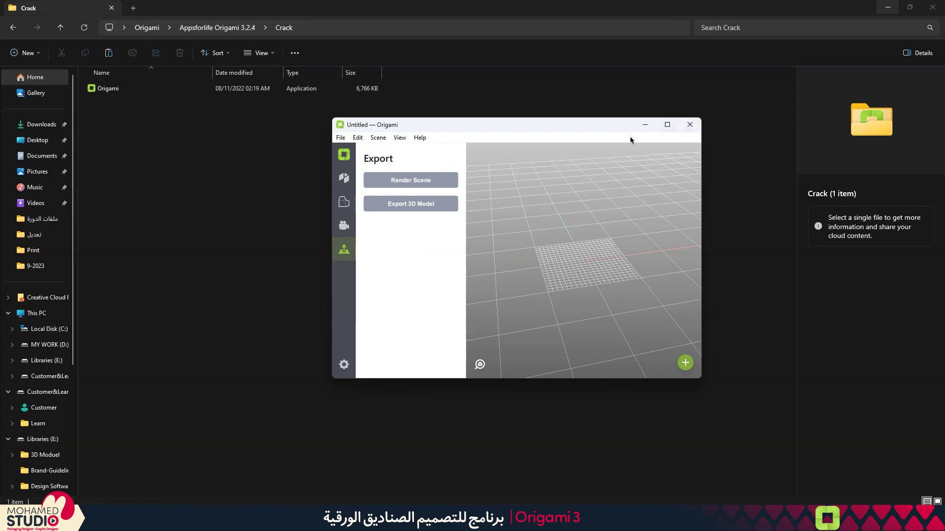
pyautogui.click(691, 126)
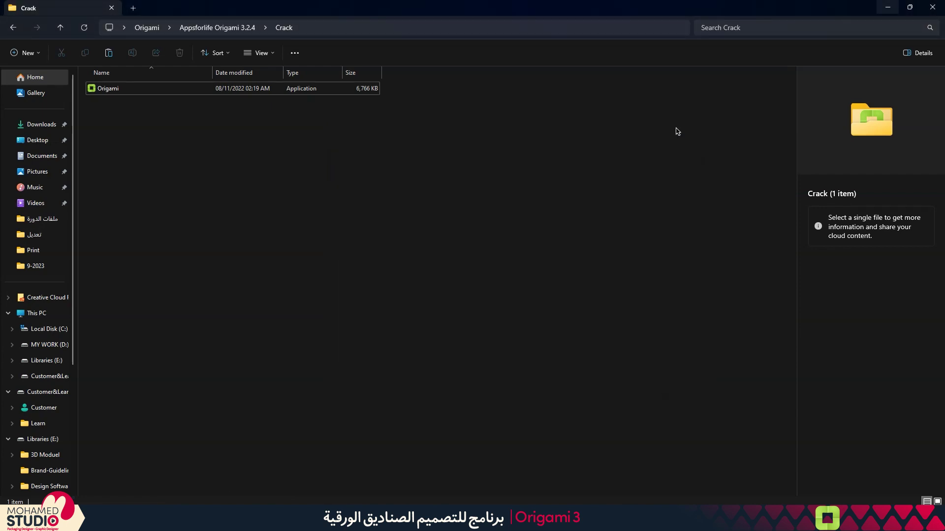
# Step: Check C:\Program Files\Adobe\Adobe Illustrator 2023\Plug-ins for the origami-3 link, then close File Explorer
pyautogui.hotkey('ctrl', 't')
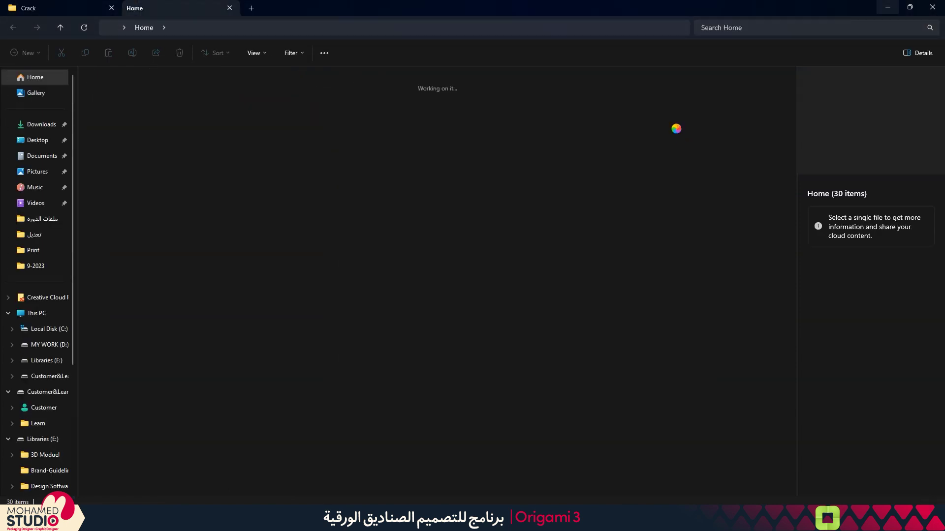
pyautogui.click(49, 330)
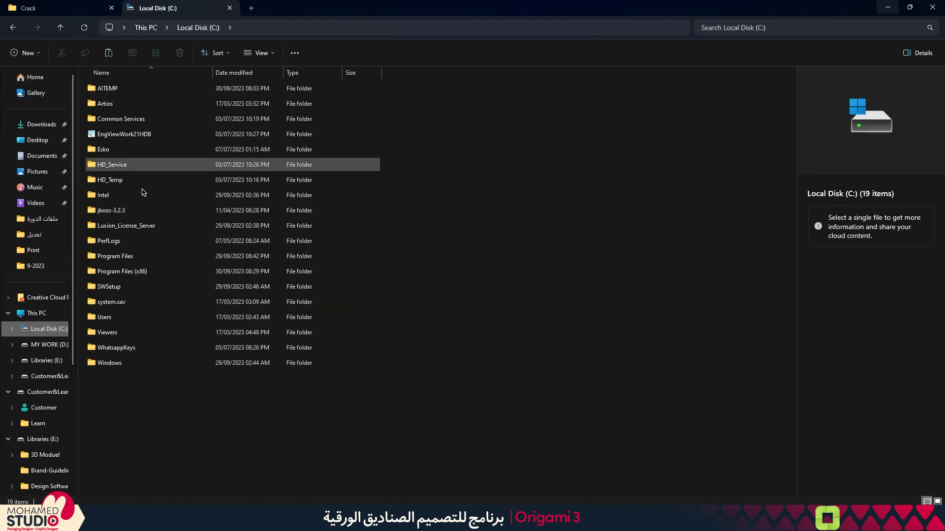
pyautogui.doubleClick(131, 259)
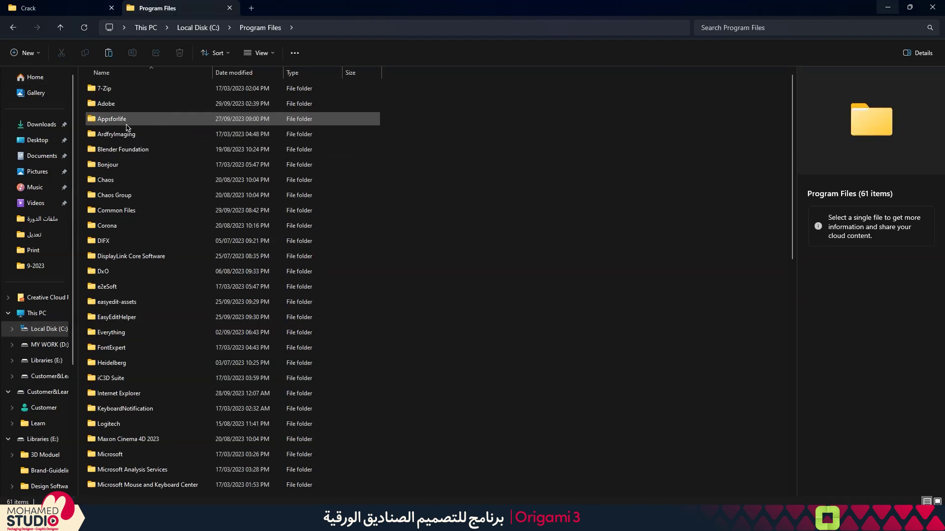
pyautogui.doubleClick(117, 110)
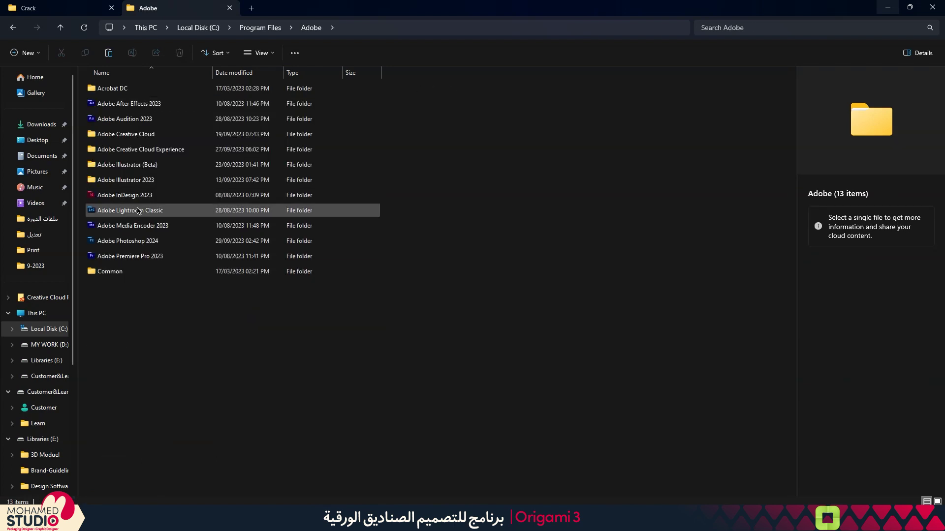
pyautogui.click(150, 180)
pyautogui.doubleClick(151, 185)
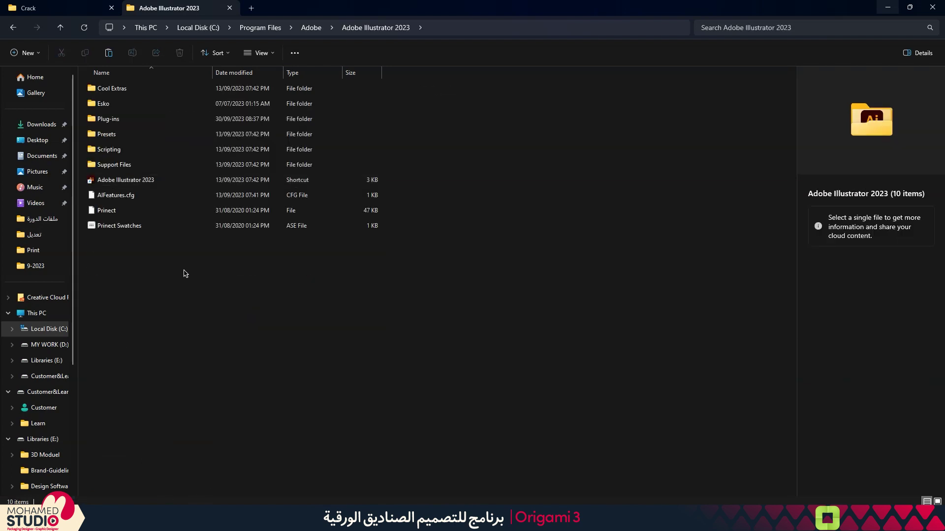
pyautogui.doubleClick(119, 120)
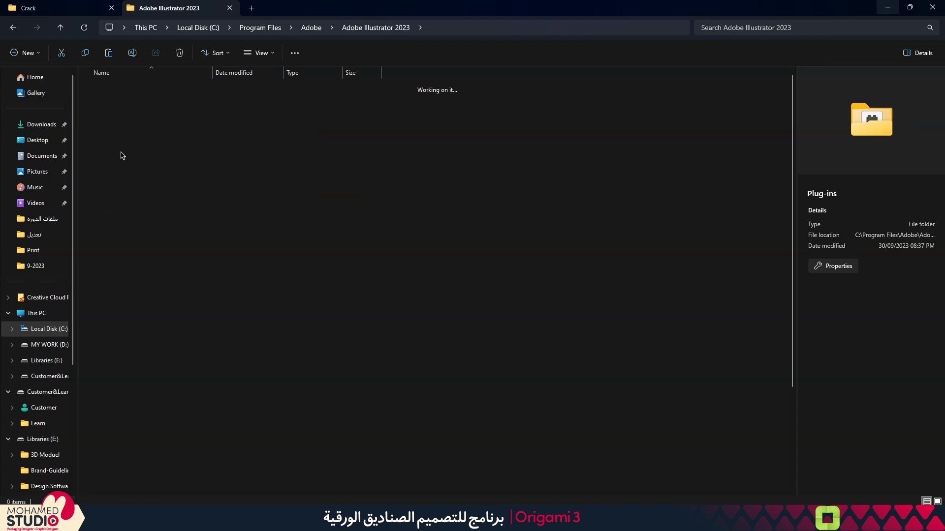
pyautogui.scroll(-3, 105, 464)
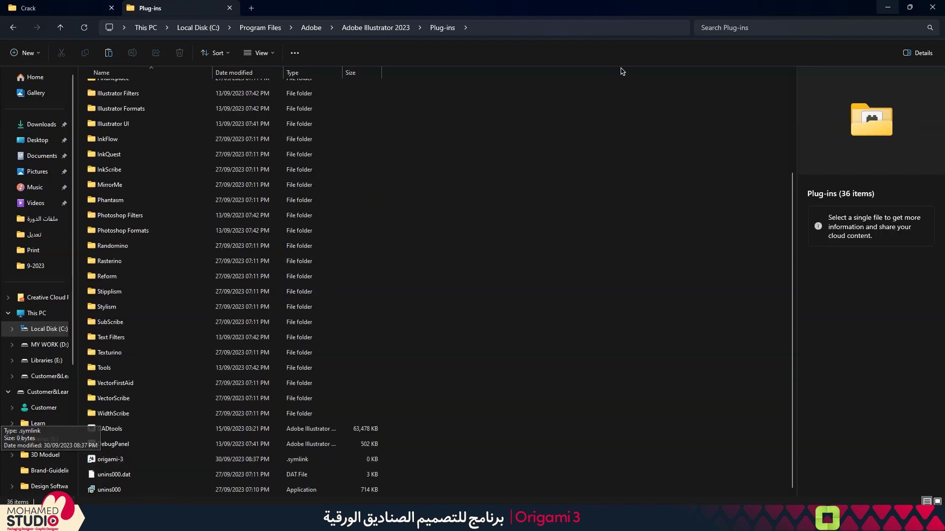
pyautogui.click(230, 8)
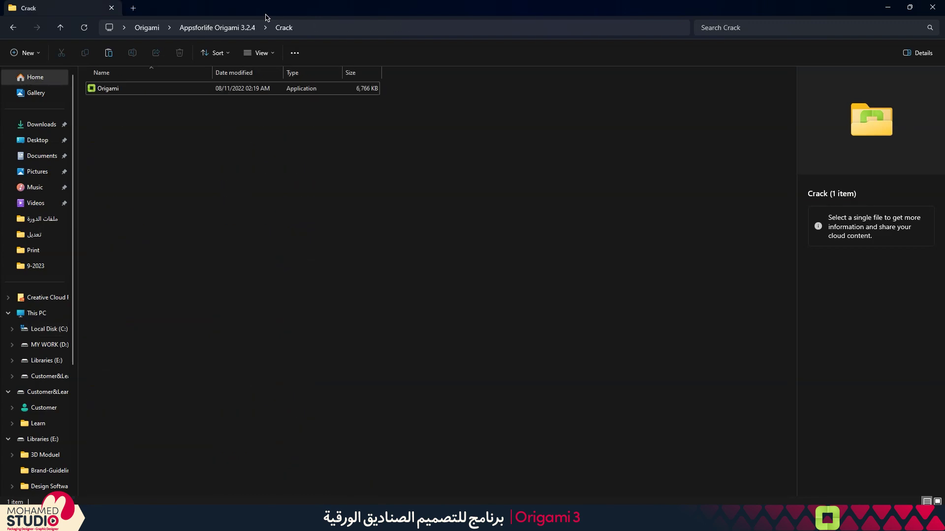
pyautogui.click(932, 7)
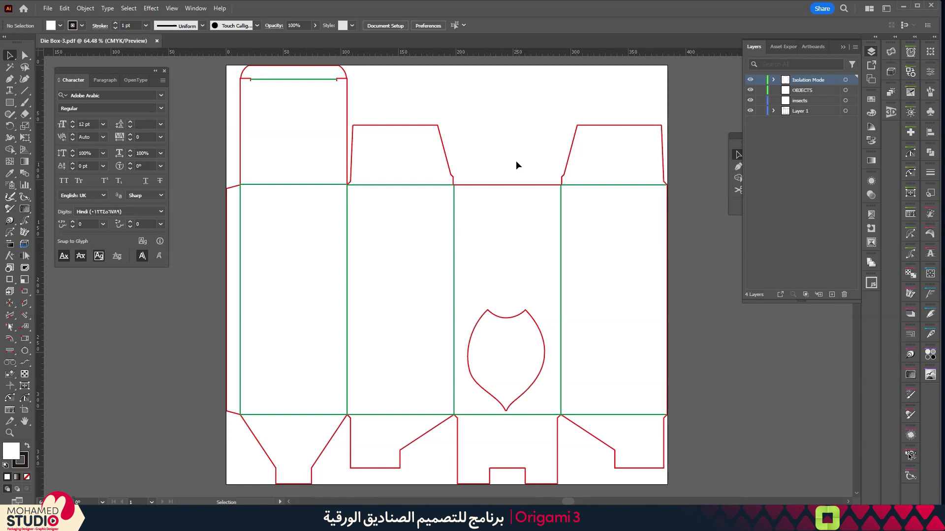
# Step: Select Layer 1 of the Die Box-3 dieline in the Layers panel and begin renaming it
pyautogui.click(818, 111)
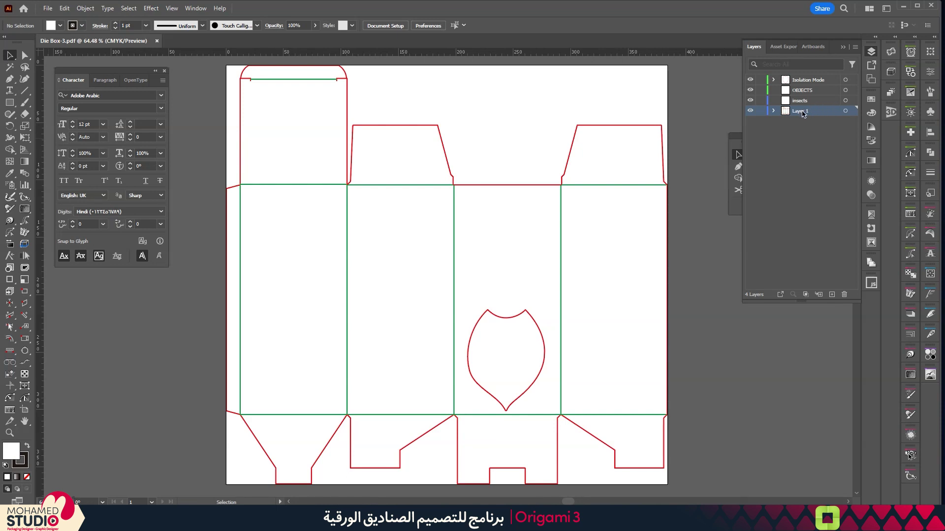
pyautogui.doubleClick(801, 111)
pyautogui.press('Return')
pyautogui.press('super')
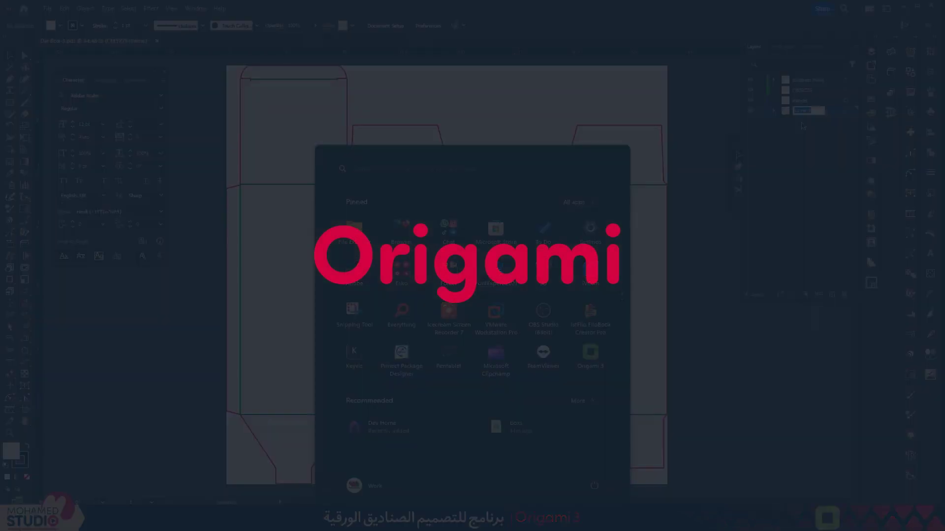
# Step: Rename Layer 1 to 'Origami'
pyautogui.write('OBS Studio (64bit')
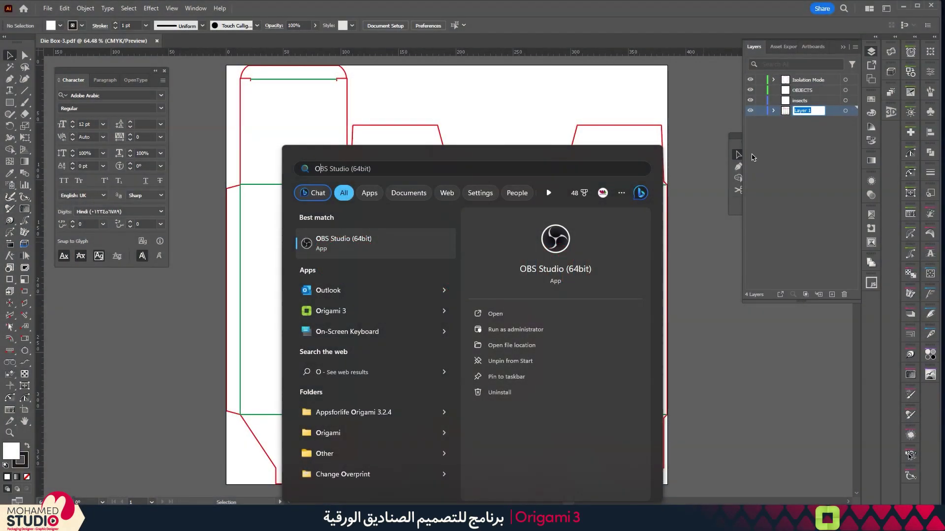
pyautogui.click(820, 113)
pyautogui.doubleClick(813, 113)
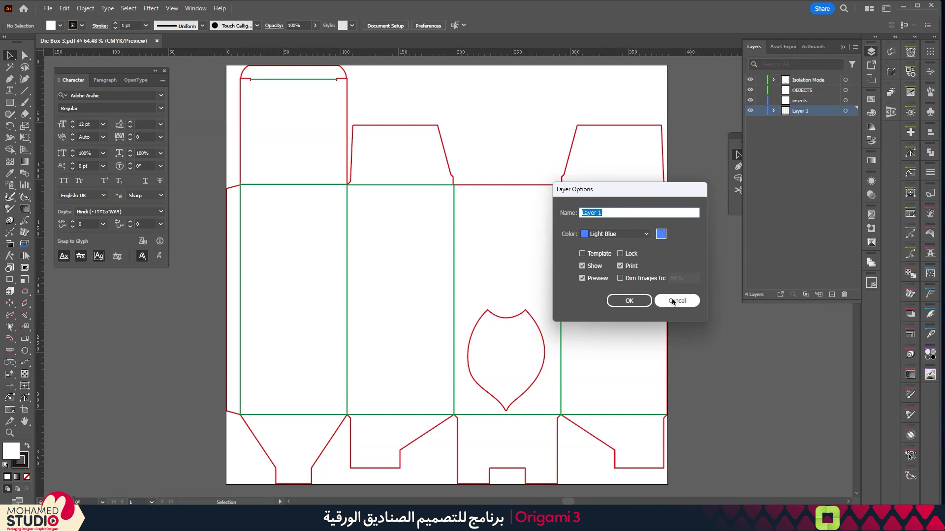
pyautogui.write('Or')
pyautogui.write('igam')
pyautogui.write('i')
pyautogui.click(615, 306)
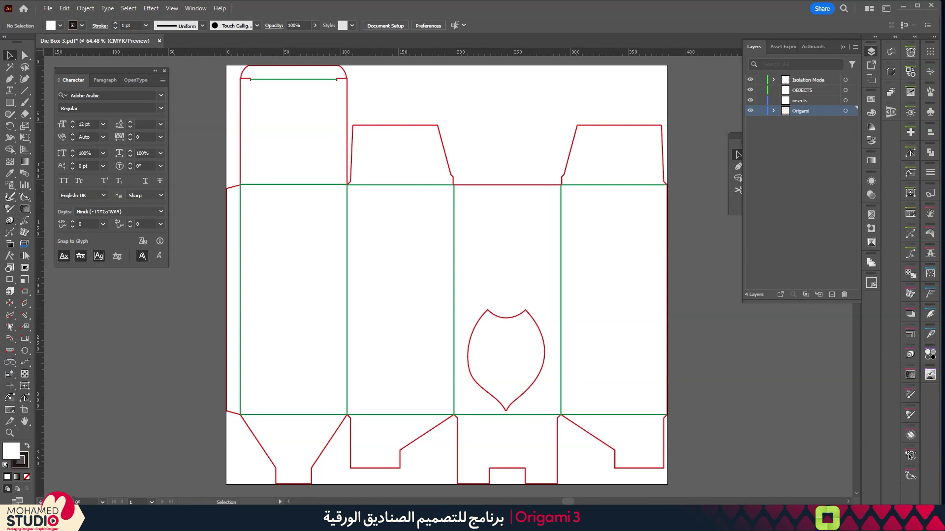
# Step: Move the shield shape onto the Origami layer and delete the OBJECTS and insects layers
pyautogui.press('super')
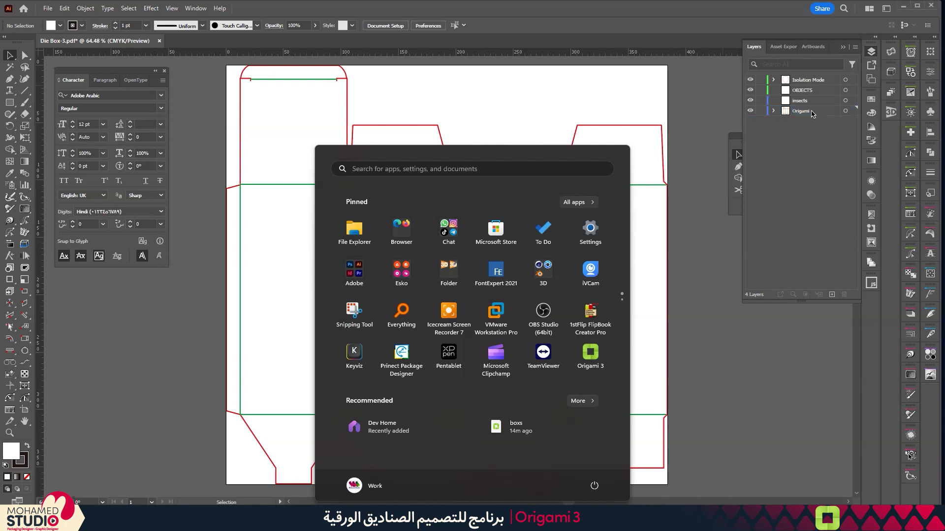
pyautogui.click(652, 210)
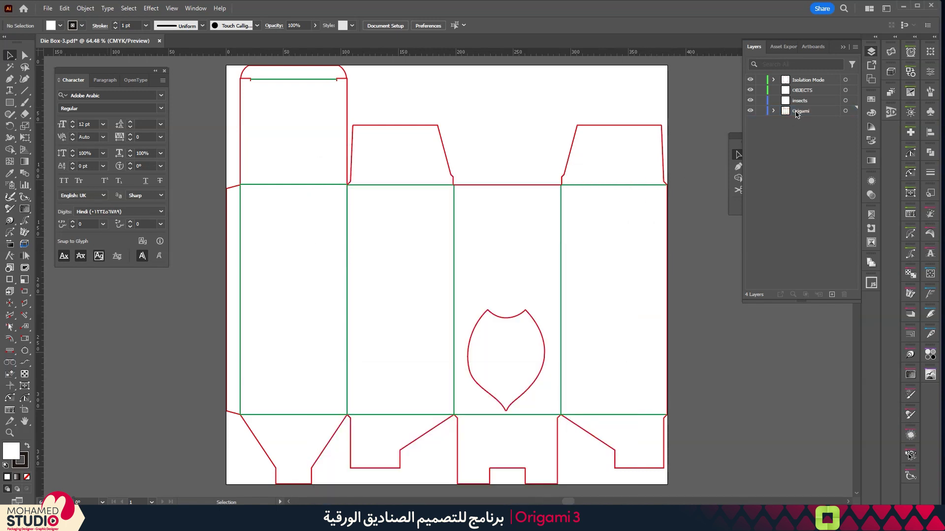
pyautogui.click(852, 79)
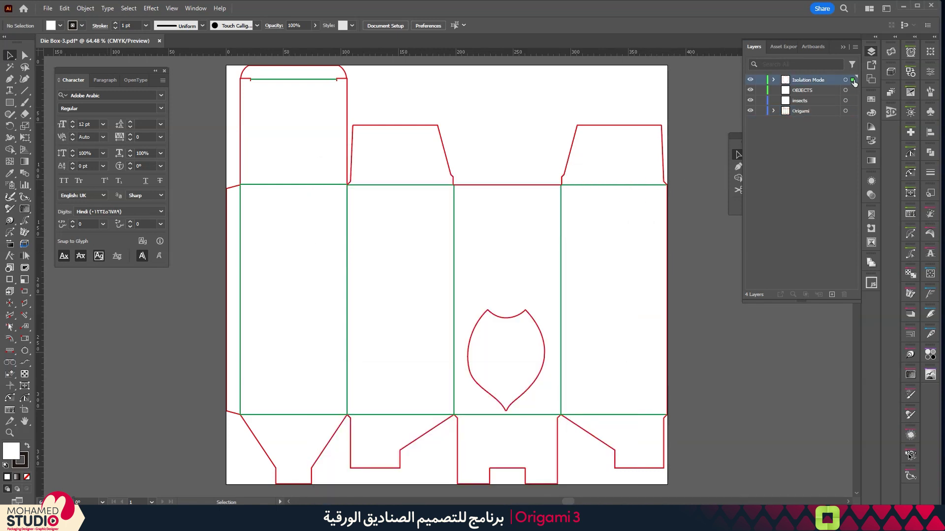
pyautogui.moveTo(853, 114); pyautogui.dragTo(852, 112)
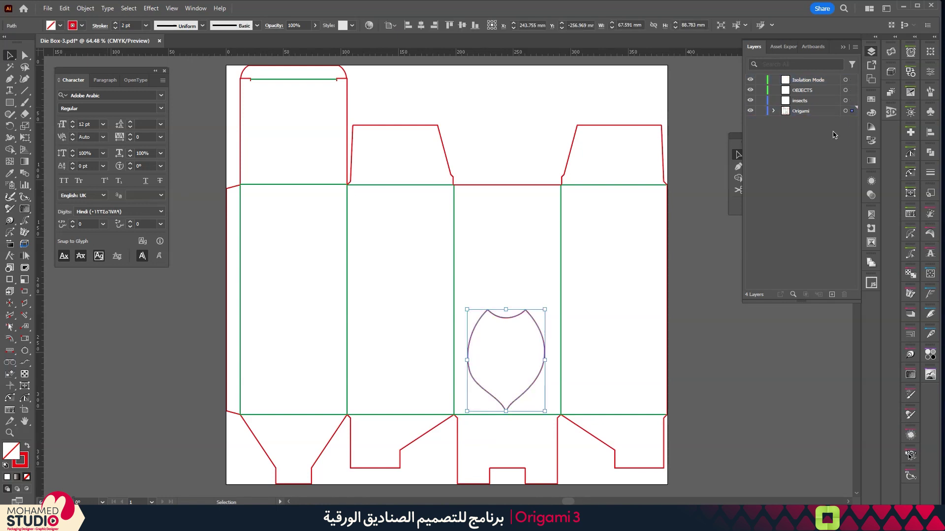
pyautogui.click(820, 90)
pyautogui.keyDown('shift'); pyautogui.click(814, 100); pyautogui.keyUp('shift')
pyautogui.click(844, 294)
# Step: Add a new layer named 'Artwork' beneath the Origami layer
pyautogui.click(833, 295)
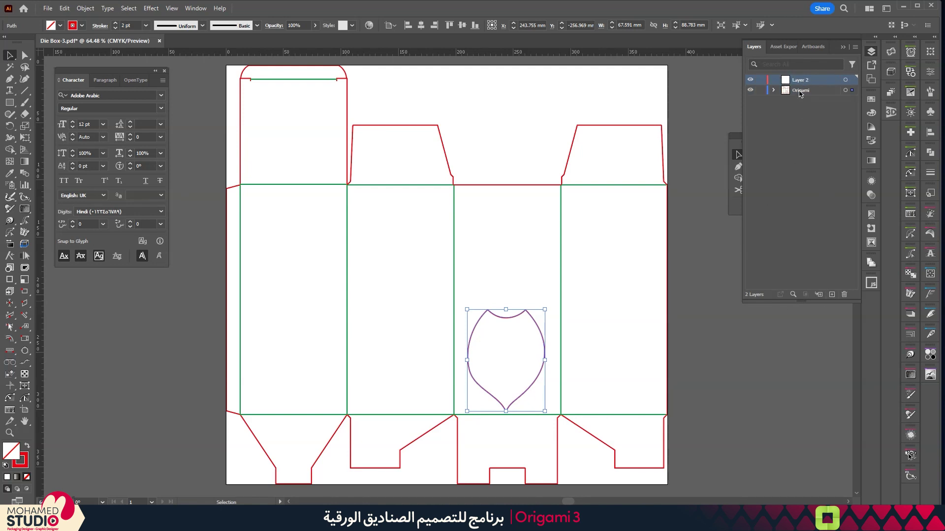
pyautogui.doubleClick(806, 81)
pyautogui.write('Artwork')
pyautogui.press('Return')
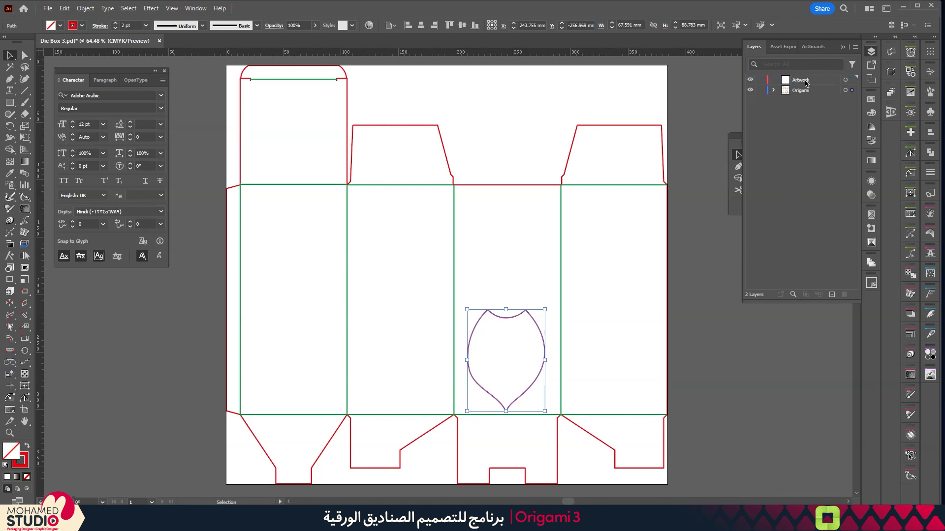
pyautogui.moveTo(807, 82); pyautogui.dragTo(801, 101)
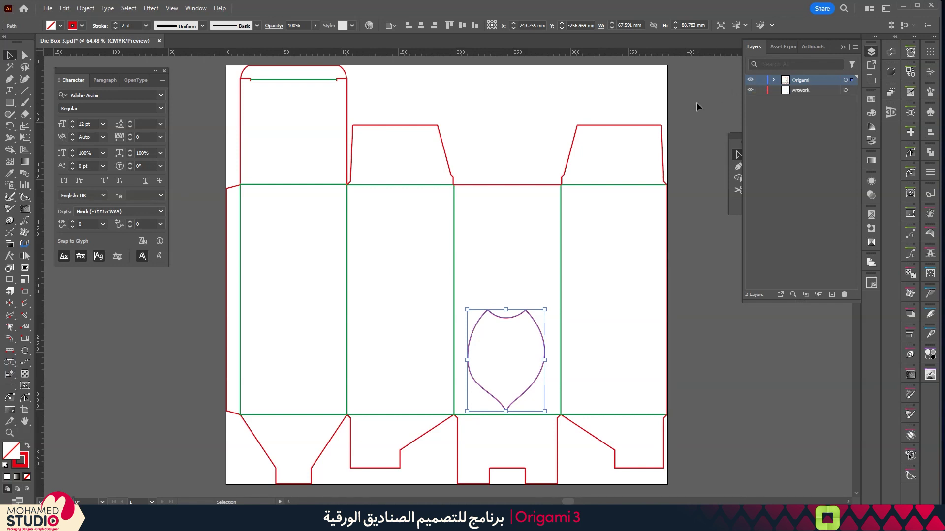
pyautogui.click(687, 147)
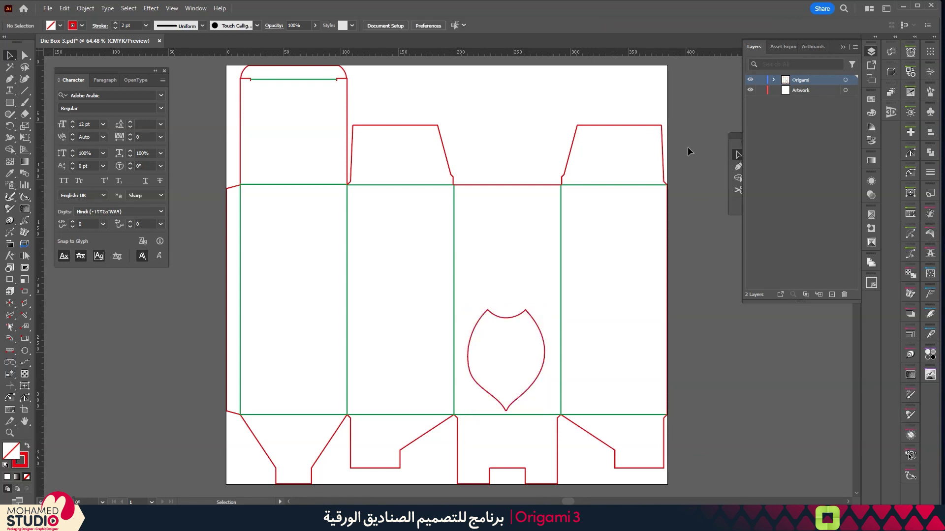
# Step: Select the green fold lines across the dieline with the Direct Selection tool
pyautogui.press('a')
pyautogui.click(453, 237)
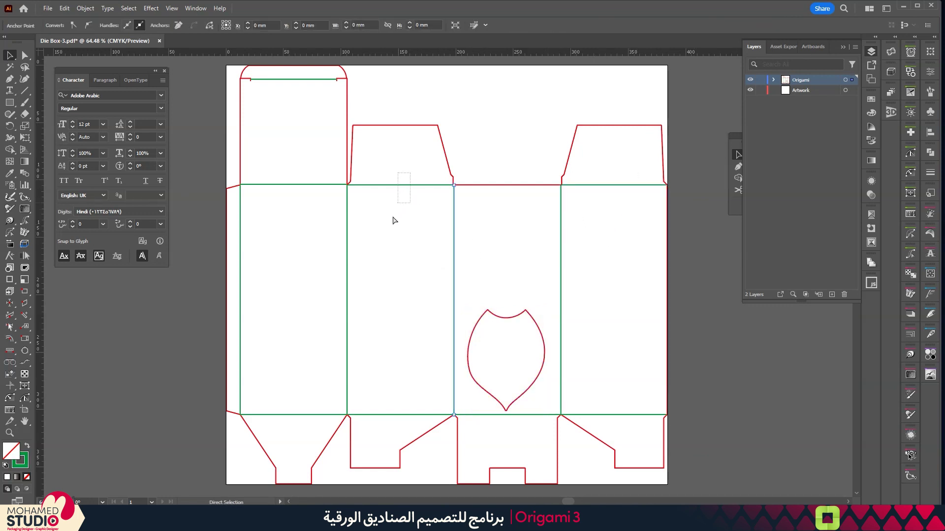
pyautogui.moveTo(309, 203); pyautogui.dragTo(301, 174)
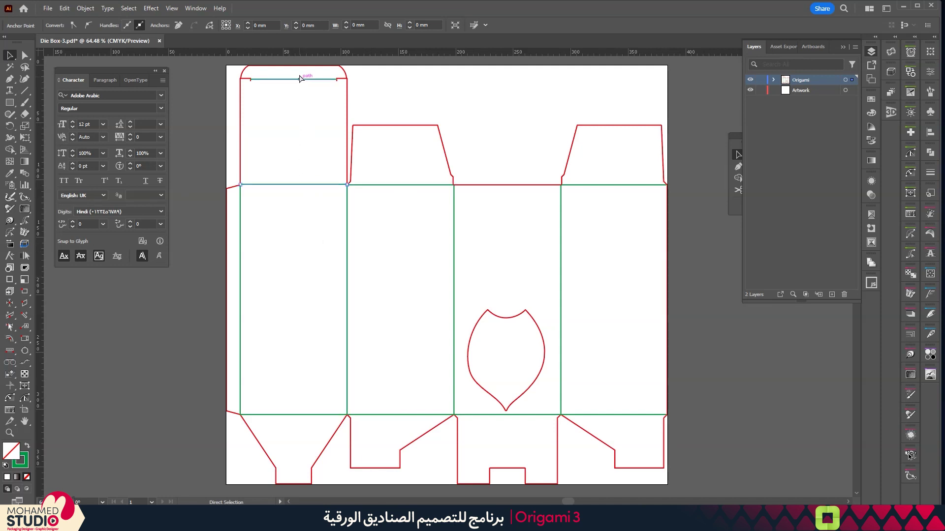
pyautogui.moveTo(309, 407); pyautogui.dragTo(299, 440)
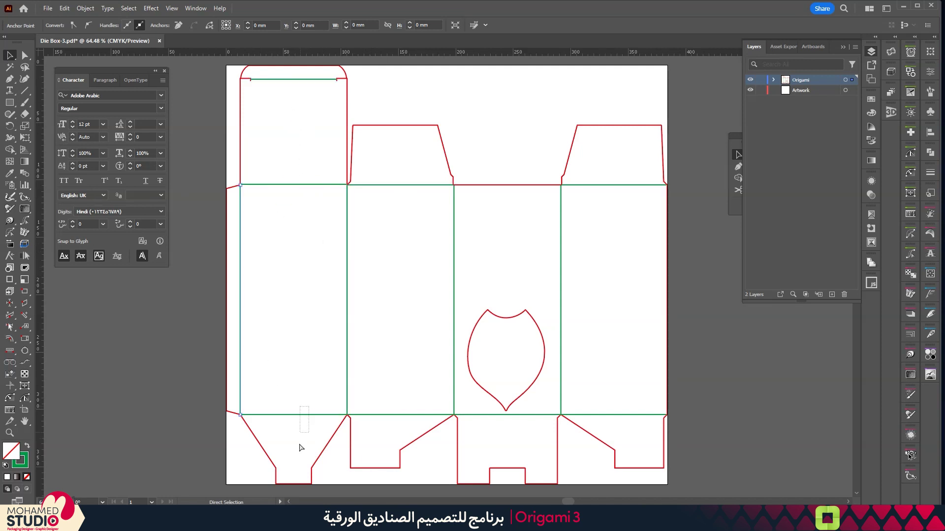
pyautogui.click(622, 415)
pyautogui.moveTo(596, 238); pyautogui.dragTo(243, 276)
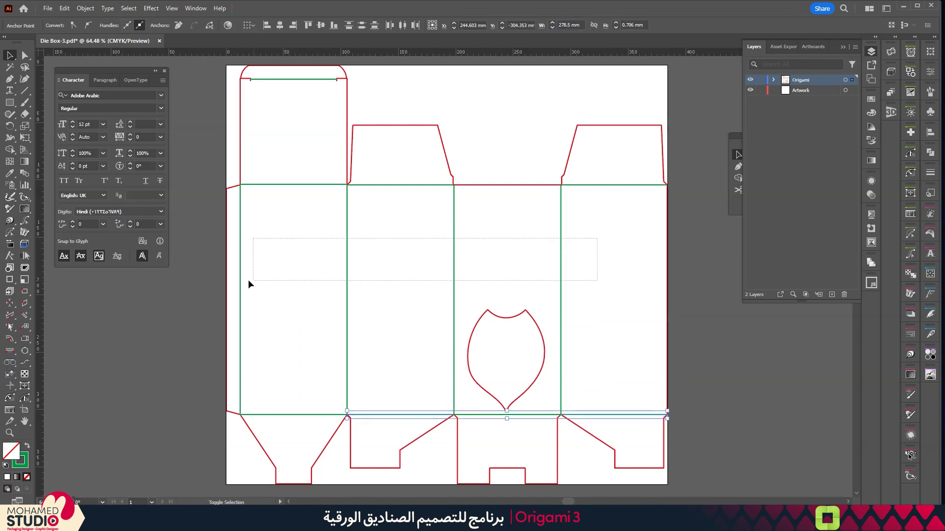
pyautogui.moveTo(408, 171); pyautogui.dragTo(352, 213)
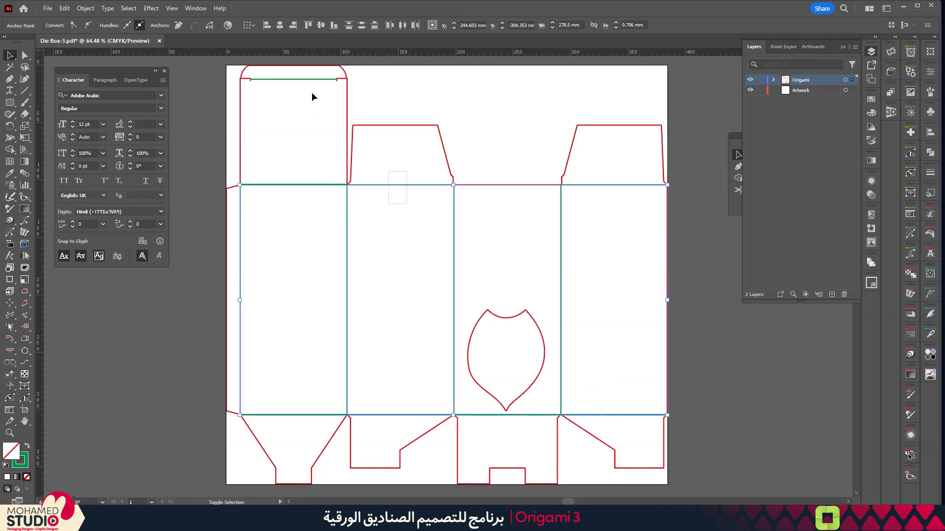
pyautogui.moveTo(301, 89); pyautogui.dragTo(301, 209)
pyautogui.moveTo(643, 169); pyautogui.dragTo(567, 287)
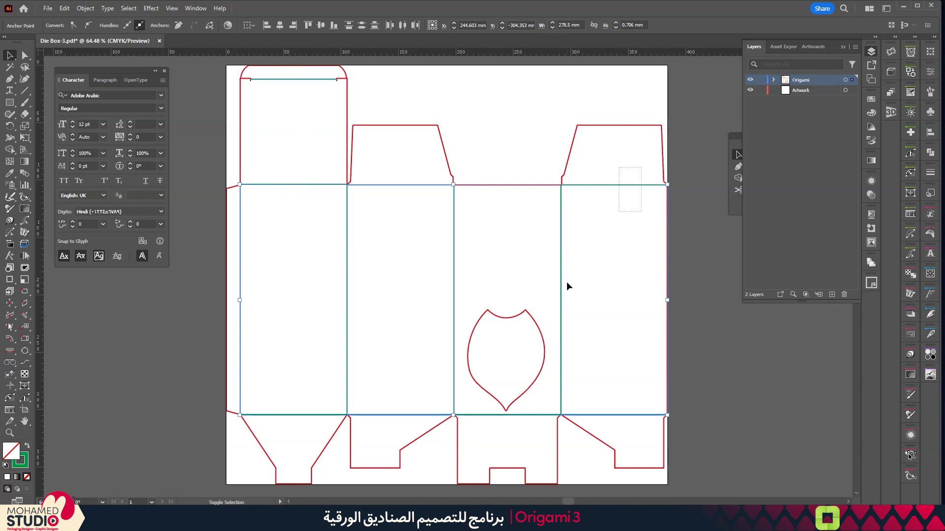
# Step: Give the selected fold lines a dashed stroke with 12 pt dashes
pyautogui.click(930, 172)
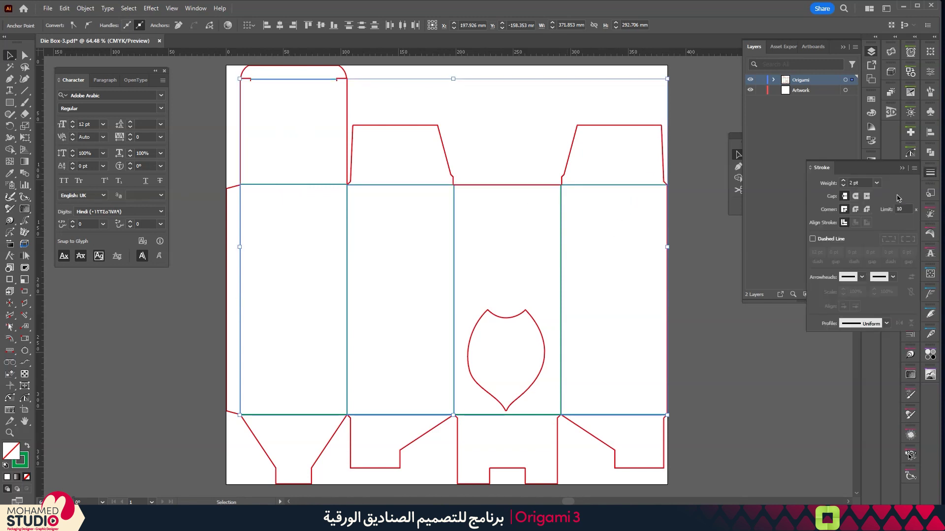
pyautogui.click(813, 238)
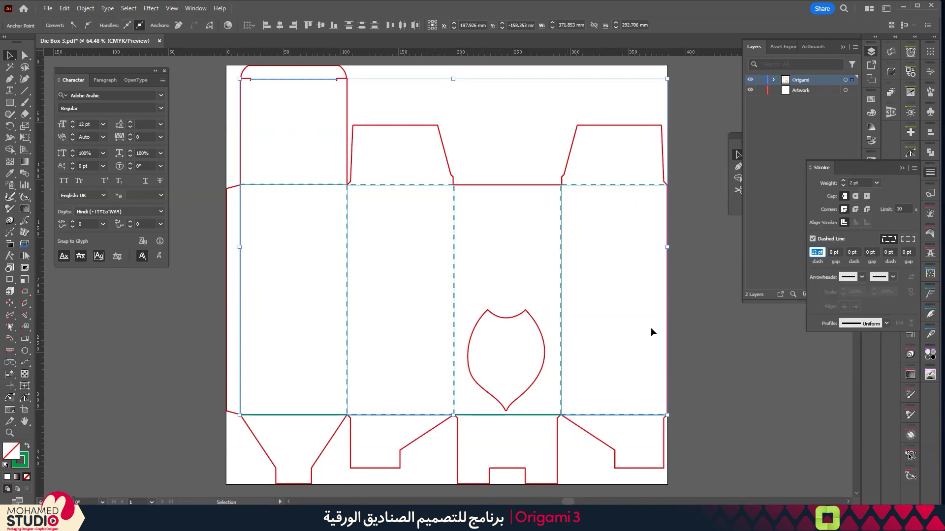
pyautogui.press('Return')
pyautogui.click(619, 203)
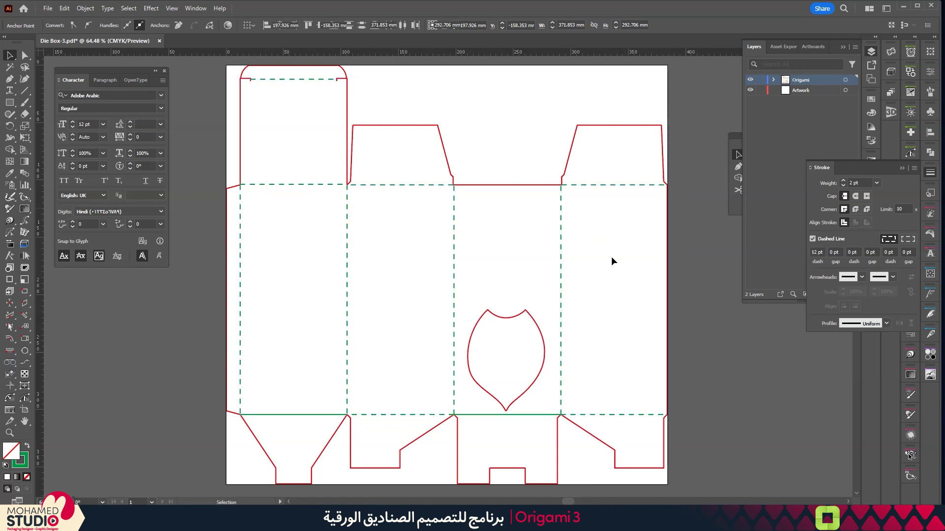
# Step: Make the still-solid bottom fold segment dashed too, then close the Stroke panel
pyautogui.click(536, 416)
pyautogui.click(813, 239)
pyautogui.click(624, 341)
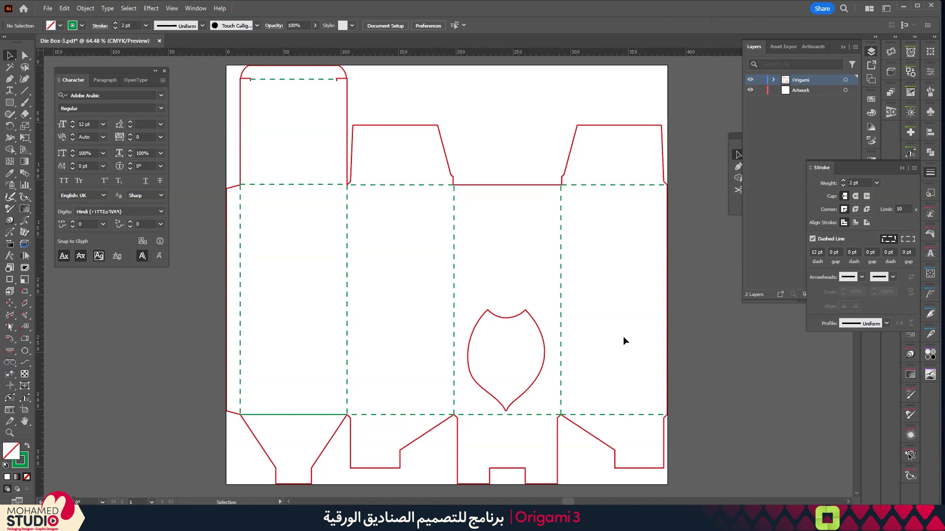
pyautogui.click(320, 416)
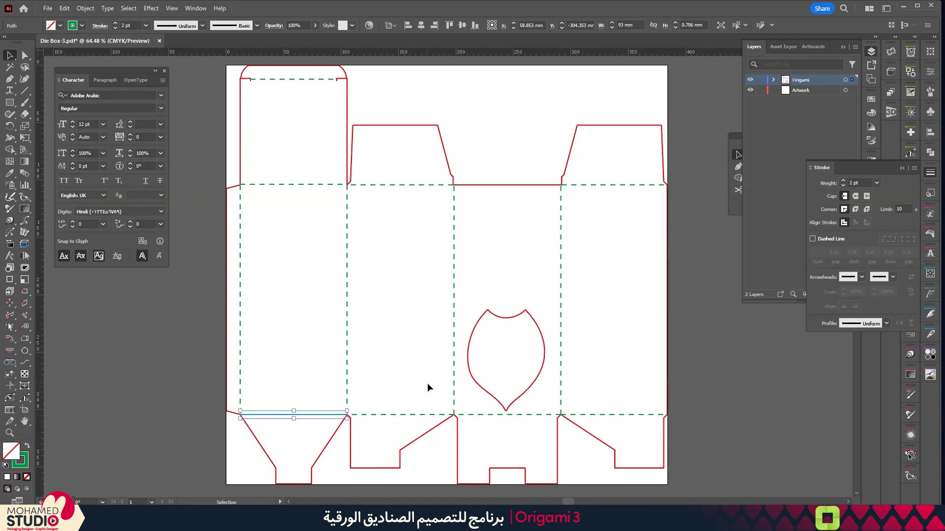
pyautogui.click(813, 238)
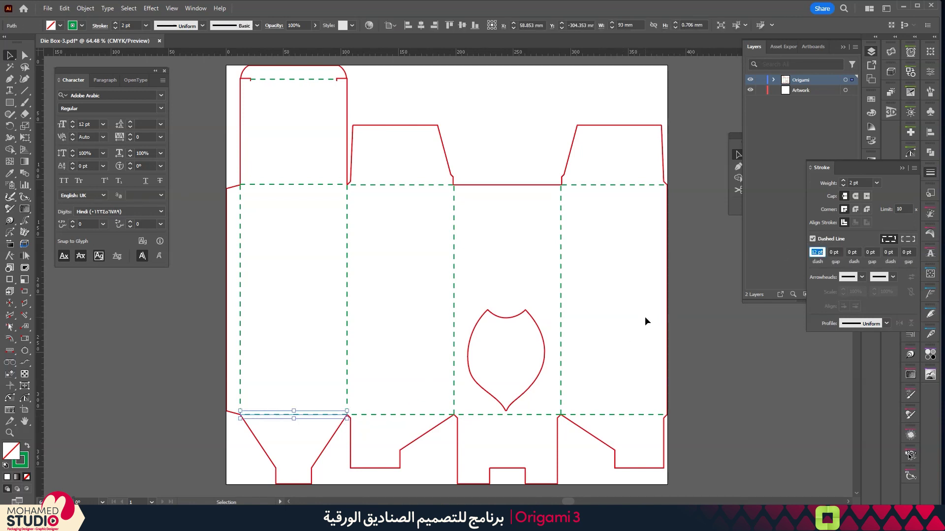
pyautogui.click(641, 317)
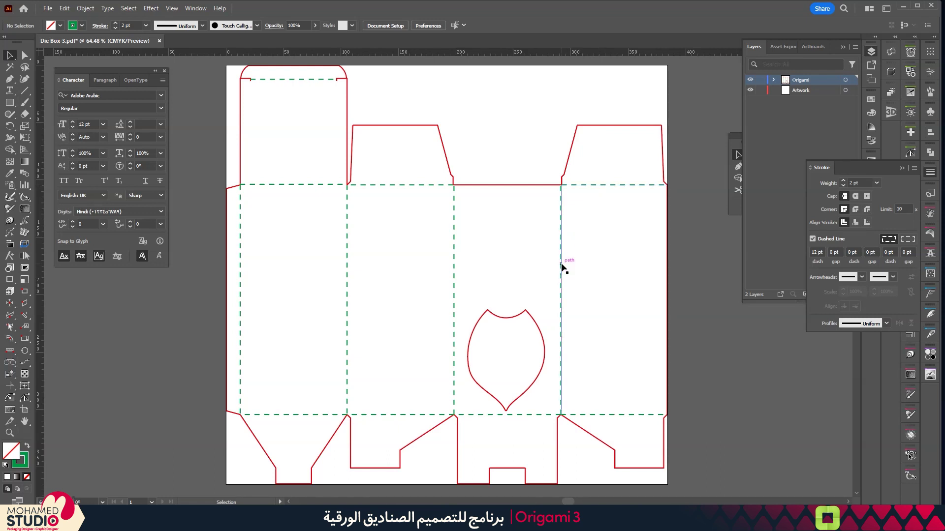
pyautogui.click(902, 168)
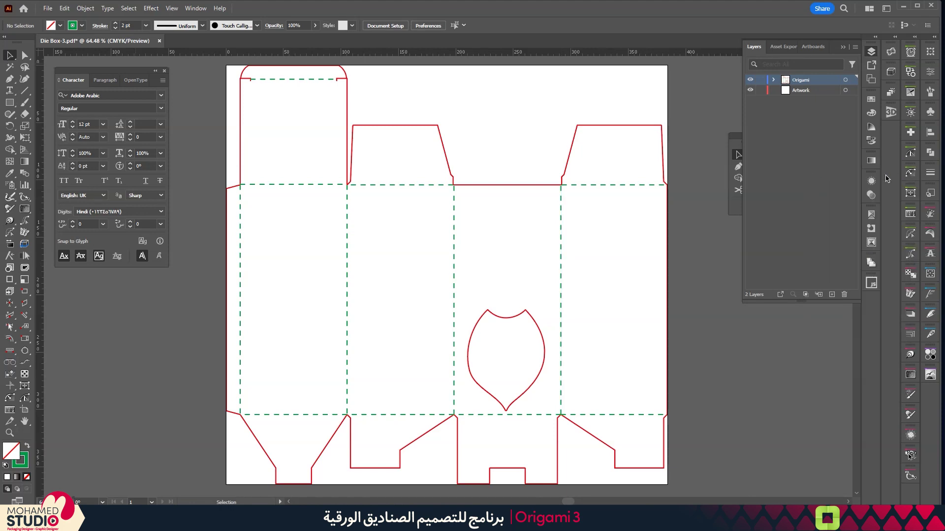
# Step: Reopen Origami 3, glance at the Scene and Camera panels, and open the Select Source list
pyautogui.press('super')
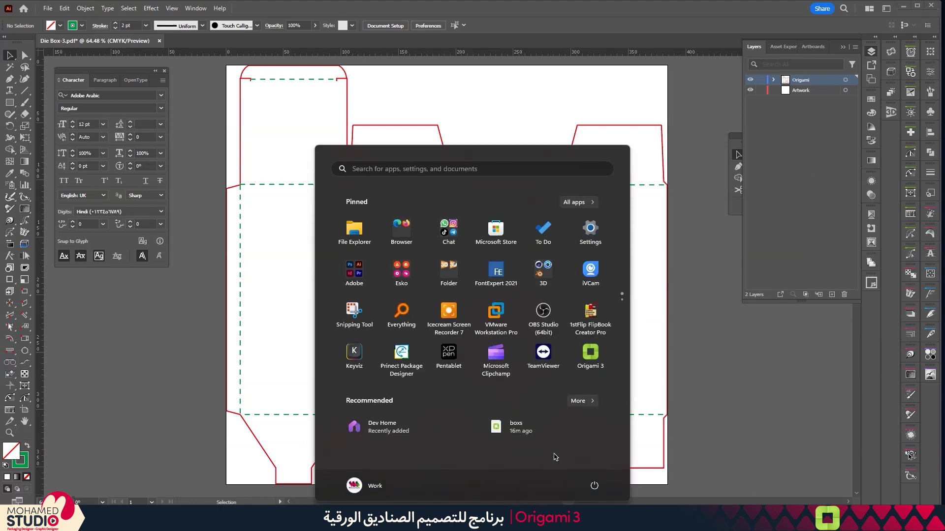
pyautogui.press('Escape')
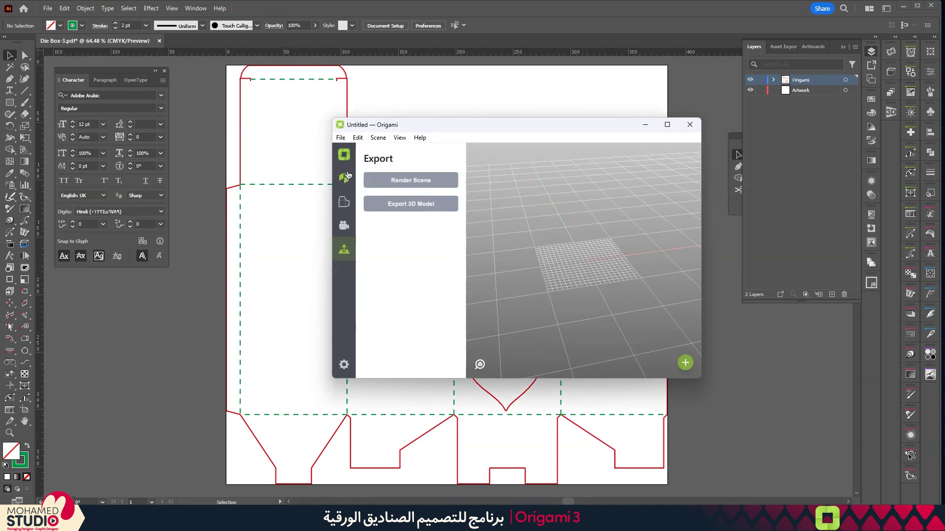
pyautogui.click(344, 202)
pyautogui.click(344, 225)
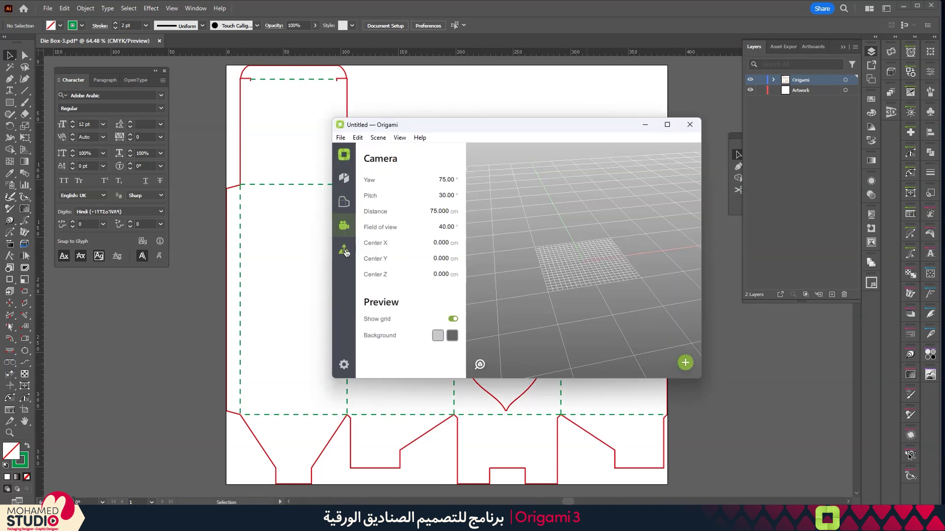
pyautogui.click(344, 250)
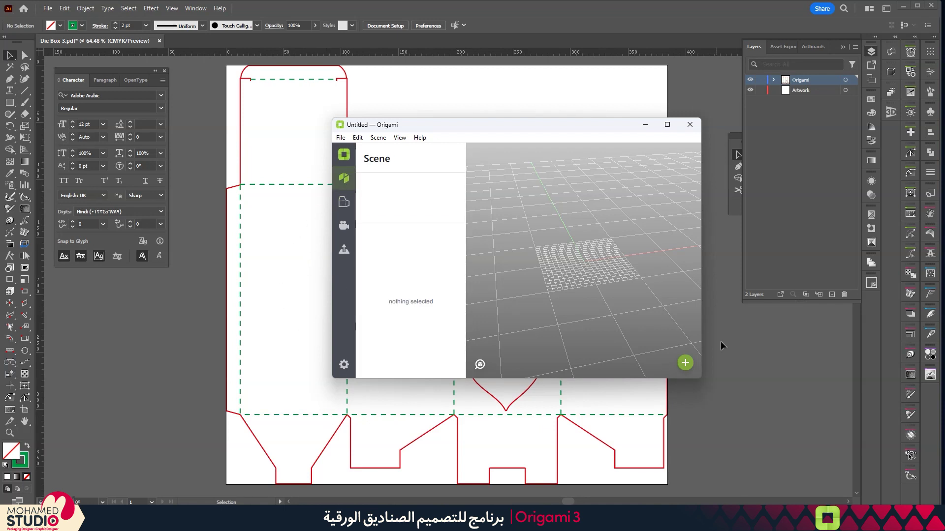
pyautogui.click(686, 365)
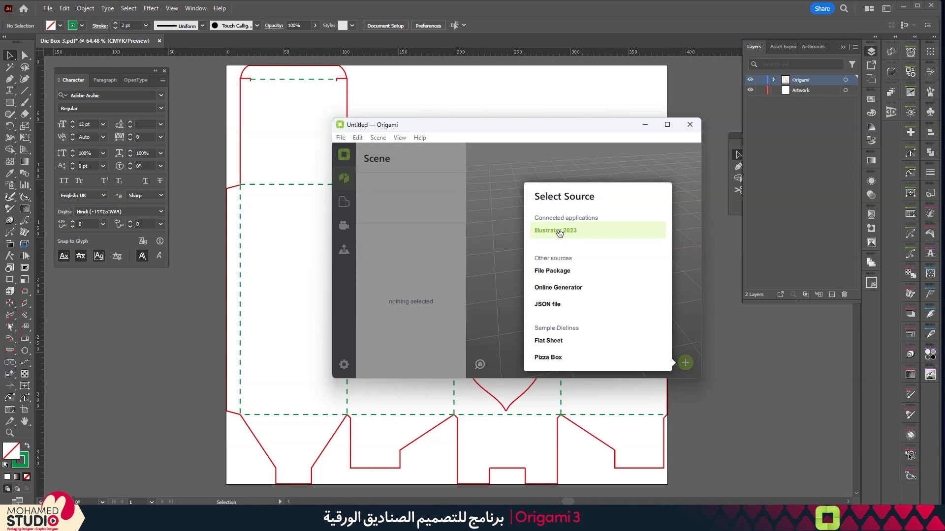
# Step: Import the Illustrator 2023 dieline as a folded 3D box and orbit around it
pyautogui.click(560, 234)
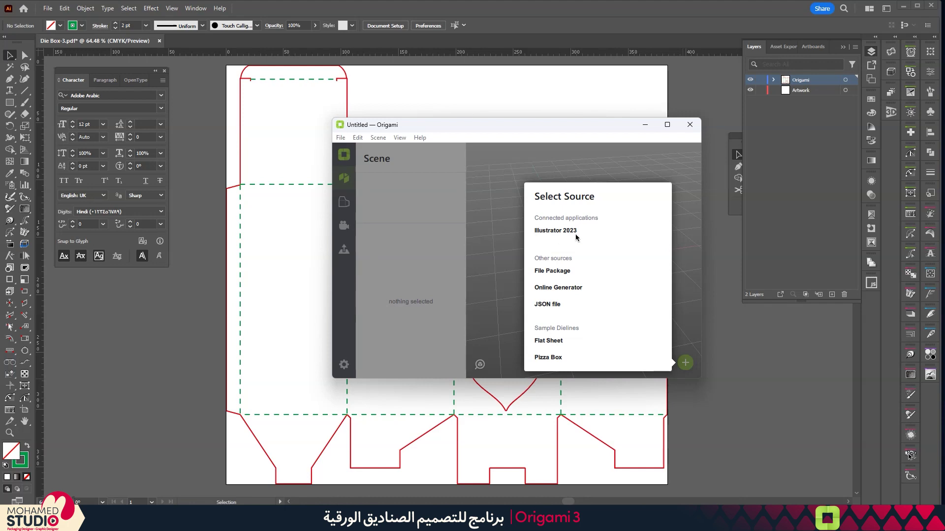
pyautogui.click(578, 236)
pyautogui.moveTo(610, 258)
pyautogui.mouseDown()
pyautogui.moveTo(654, 286)
pyautogui.moveTo(692, 281)
pyautogui.moveTo(665, 273)
pyautogui.mouseUp()
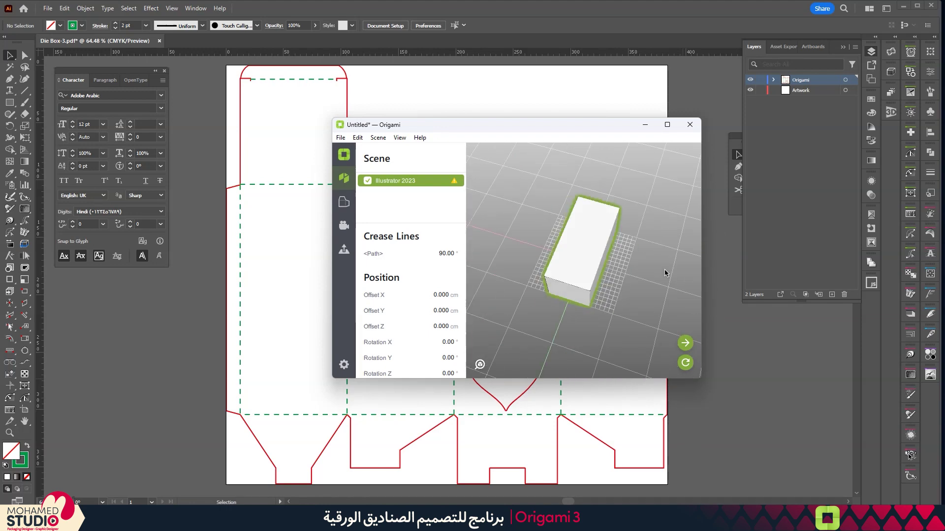
pyautogui.doubleClick(442, 185)
pyautogui.press('Return')
# Step: Review the 2D view's Problems list flagging the shield cutout, then minimize Origami
pyautogui.click(454, 181)
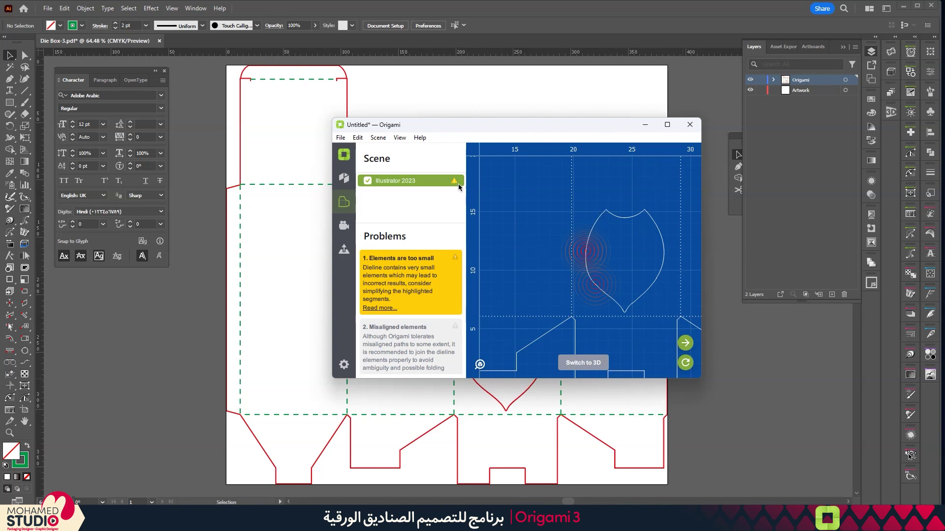
pyautogui.moveTo(614, 124)
pyautogui.mouseDown()
pyautogui.moveTo(477, 179)
pyautogui.moveTo(452, 178)
pyautogui.mouseUp()
pyautogui.click(482, 178)
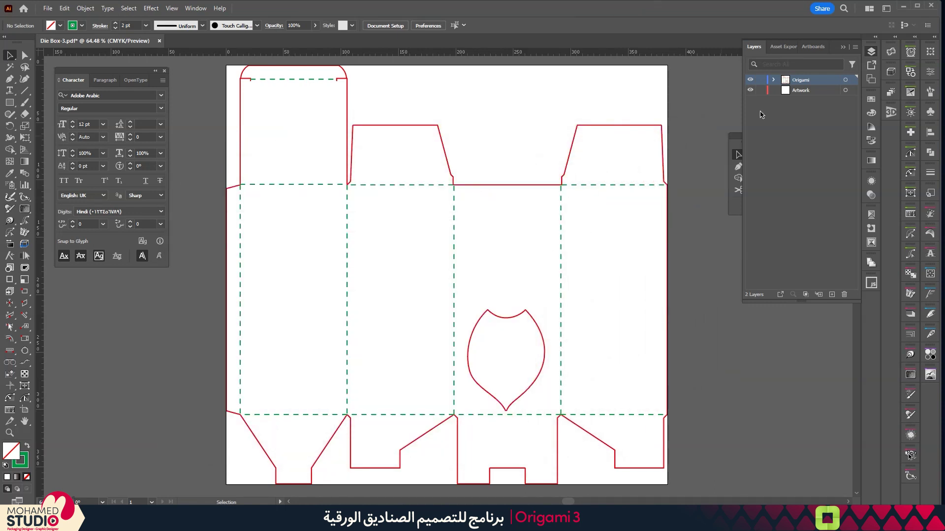
# Step: Remove 13 excess points from the shield cutout with VectorFirstAid, then reopen Origami
pyautogui.moveTo(462, 303)
pyautogui.mouseDown()
pyautogui.moveTo(547, 410)
pyautogui.moveTo(541, 412)
pyautogui.mouseUp()
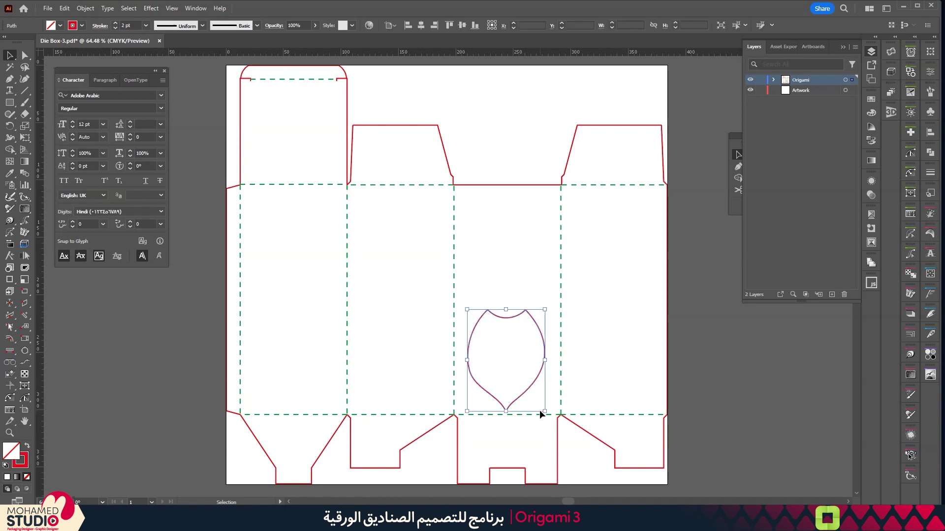
pyautogui.click(911, 132)
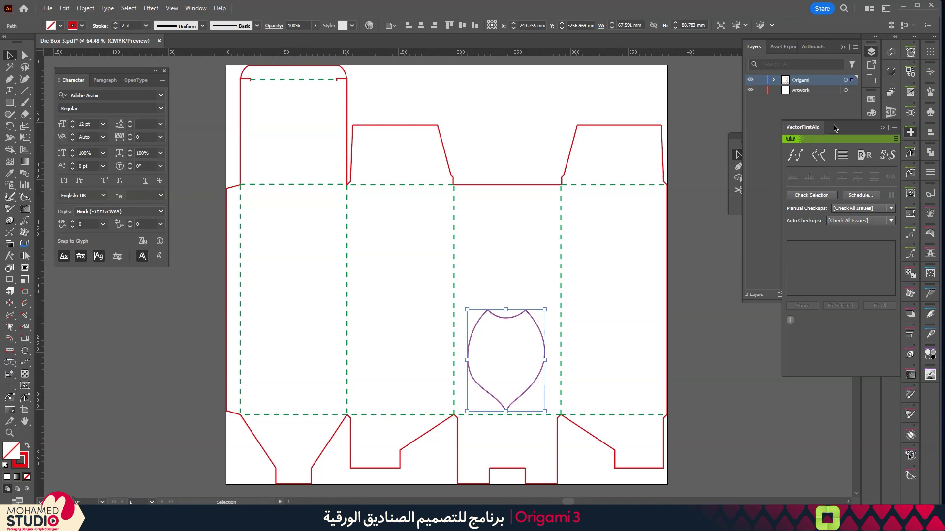
pyautogui.click(802, 150)
pyautogui.hotkey('ctrl', 'shift', 'a')
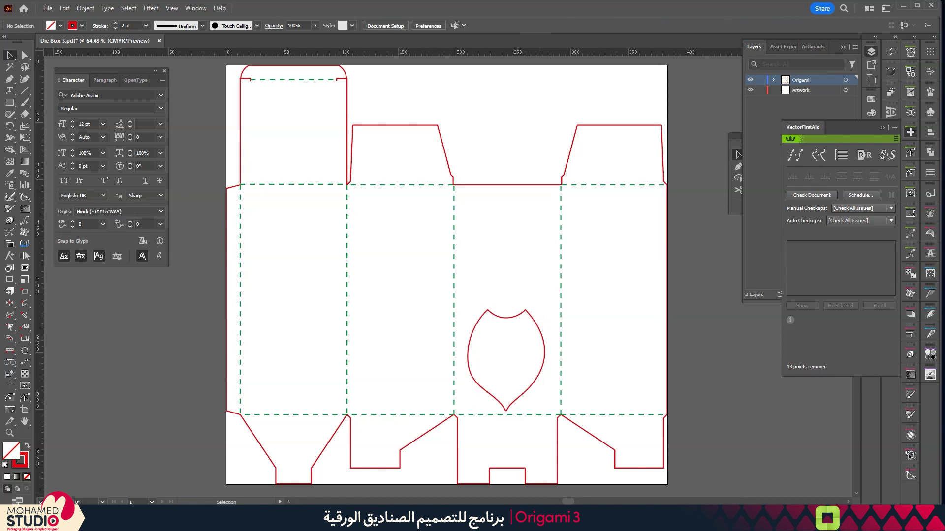
pyautogui.click(910, 455)
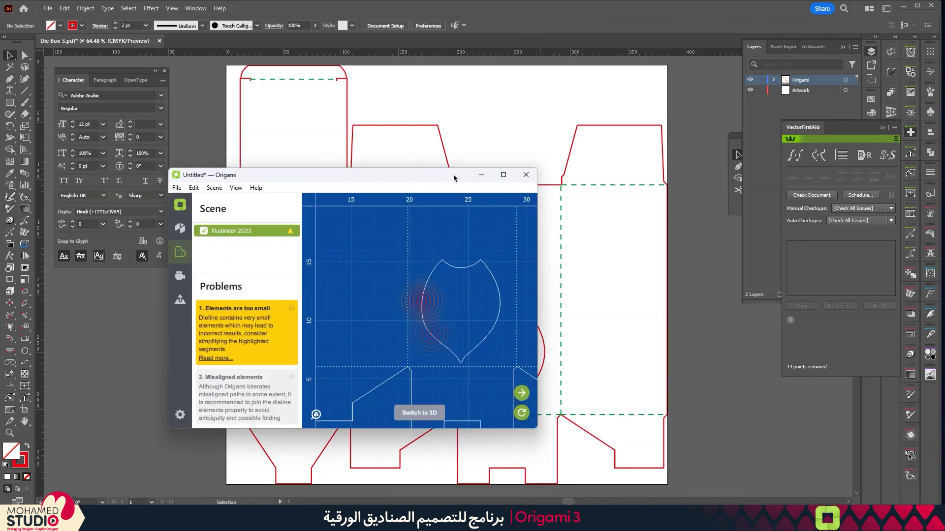
# Step: Refresh the dieline in Origami, inspect the folded box in 3D, then close the panels
pyautogui.moveTo(454, 175); pyautogui.dragTo(611, 113)
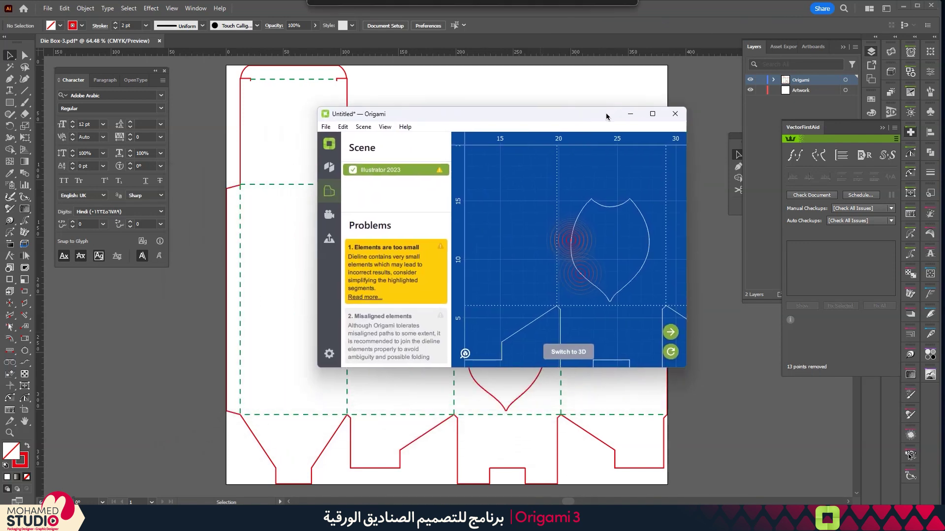
pyautogui.click(679, 351)
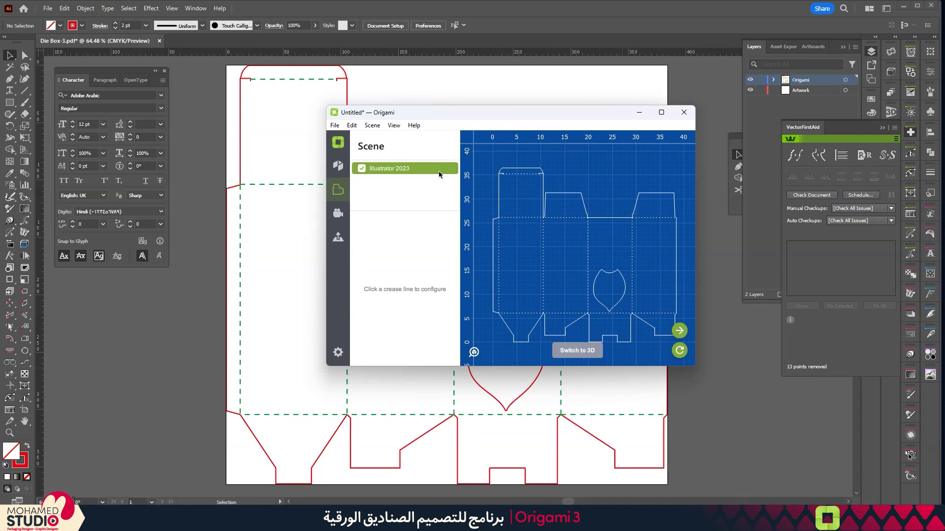
pyautogui.click(337, 165)
pyautogui.moveTo(581, 226)
pyautogui.mouseDown()
pyautogui.moveTo(672, 235)
pyautogui.moveTo(626, 278)
pyautogui.mouseUp()
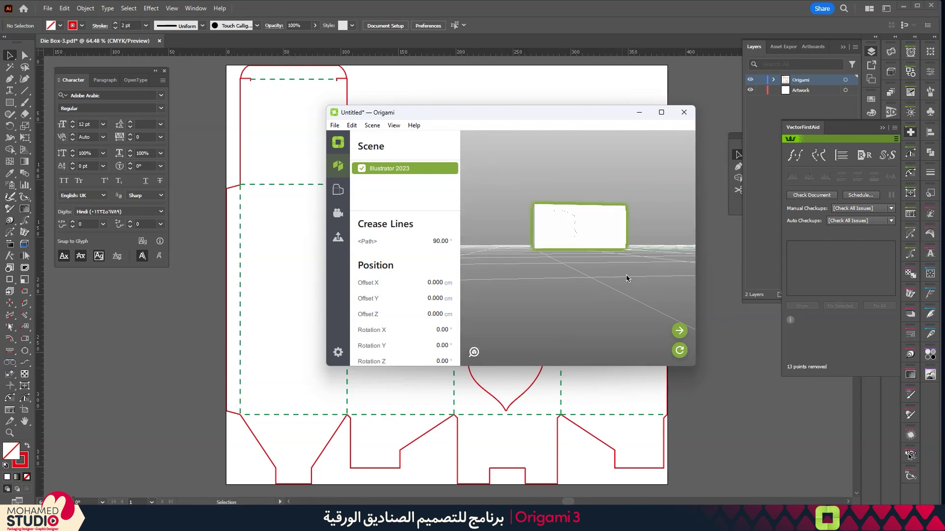
pyautogui.moveTo(554, 267); pyautogui.dragTo(605, 236)
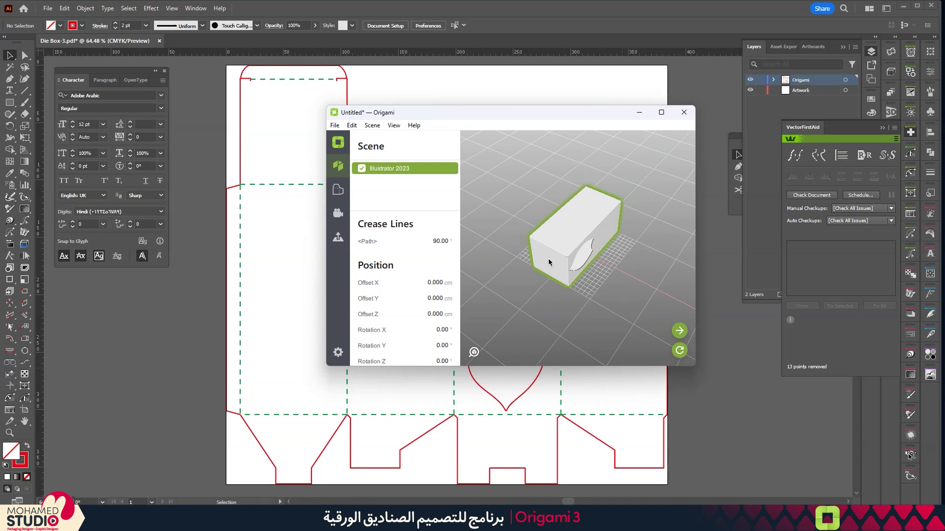
pyautogui.click(855, 138)
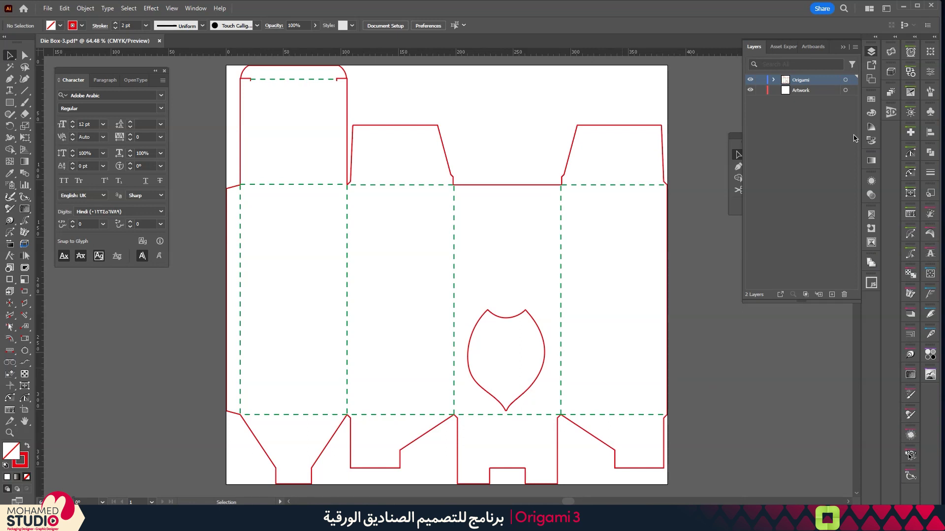
# Step: Pan to the bottom flaps and ready the Rectangle tool with red fill and no stroke
pyautogui.moveTo(509, 412); pyautogui.dragTo(518, 372)
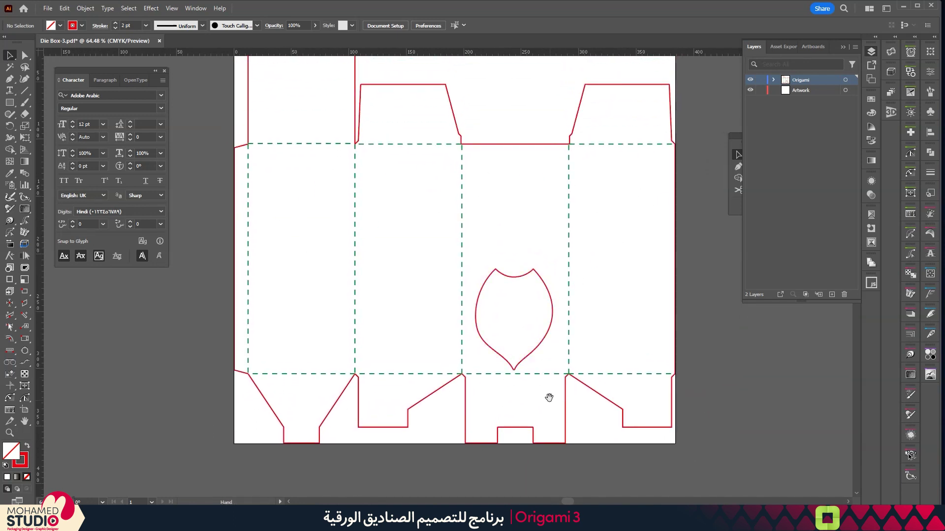
pyautogui.moveTo(548, 394); pyautogui.dragTo(565, 316)
pyautogui.click(9, 103)
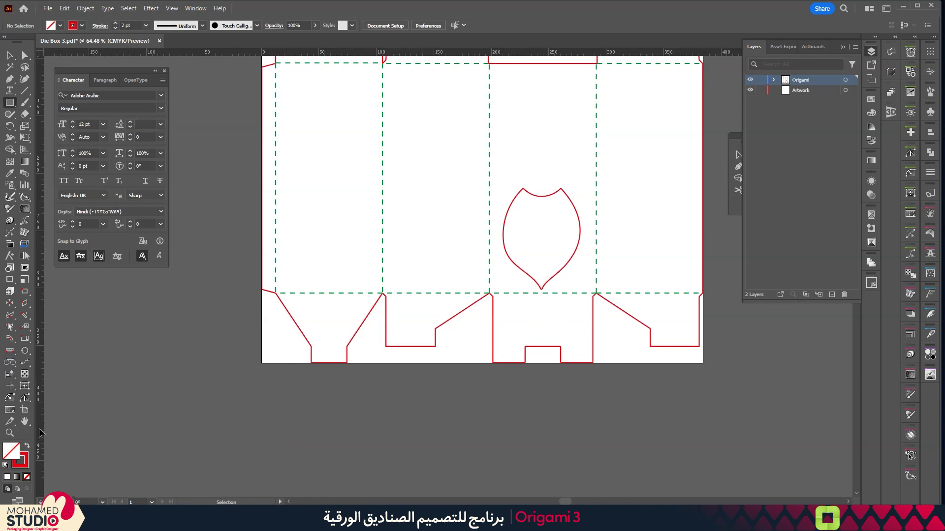
pyautogui.click(27, 446)
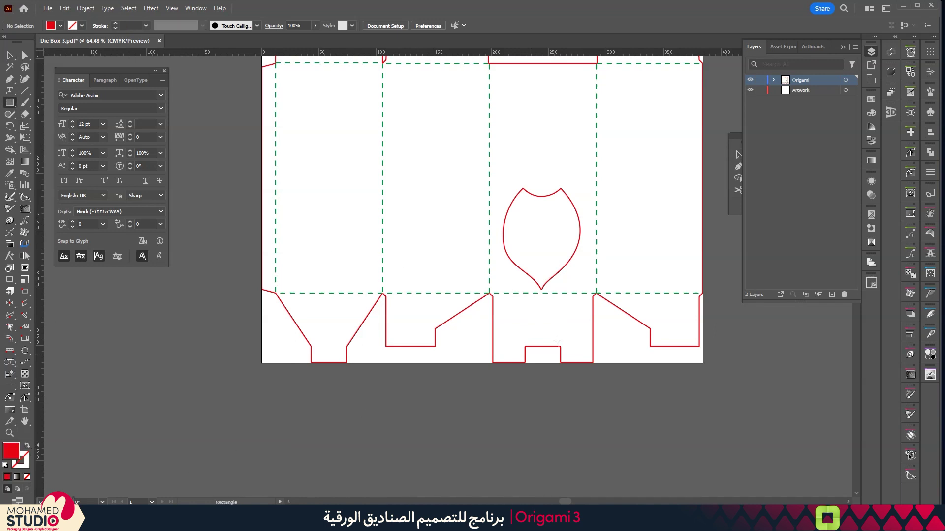
# Step: Draw a small red rectangle on the bottom flap under the shield panel
pyautogui.moveTo(533, 312); pyautogui.dragTo(556, 324)
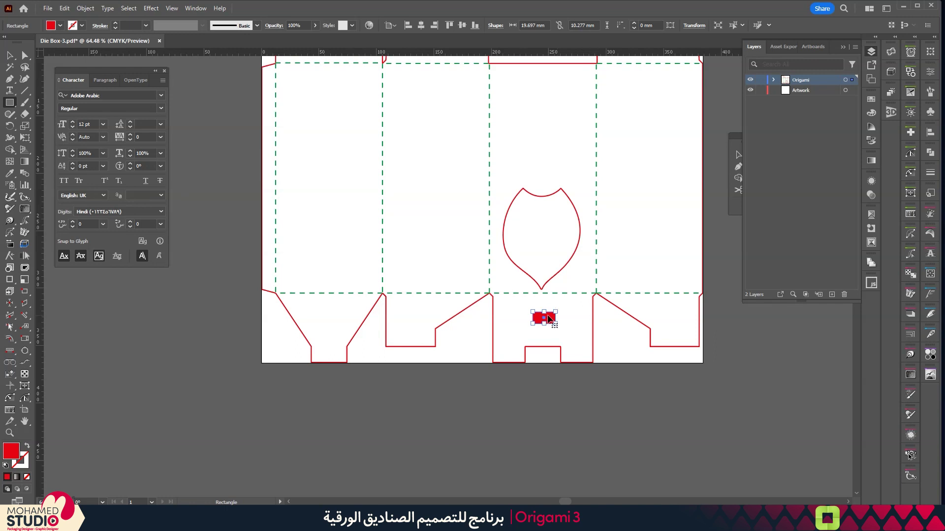
pyautogui.click(773, 80)
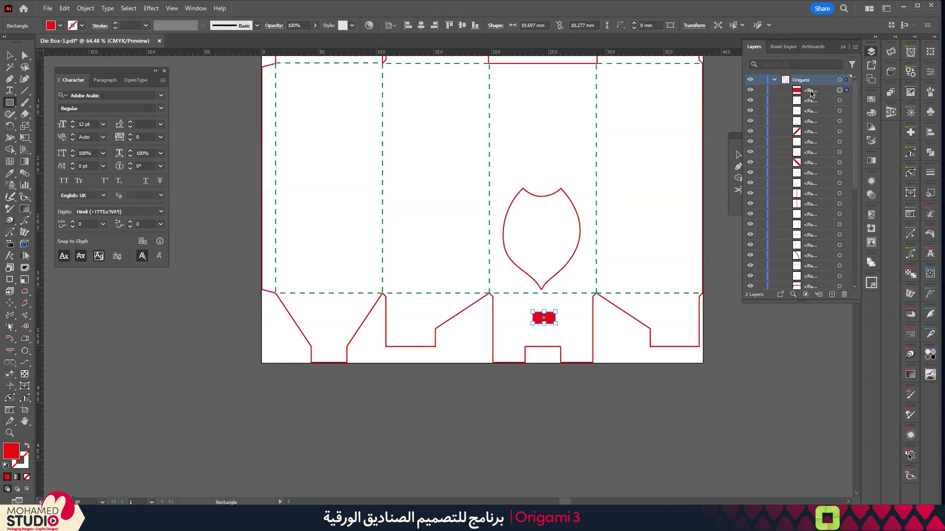
# Step: Rename the red rectangle's path in the Origami layer to 'bottom'
pyautogui.click(811, 92)
pyautogui.doubleClick(811, 92)
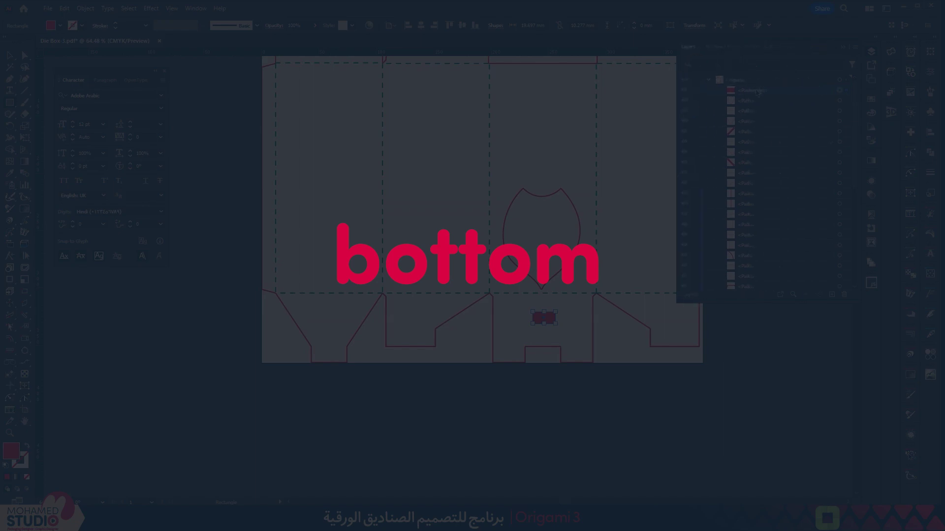
pyautogui.write('B')
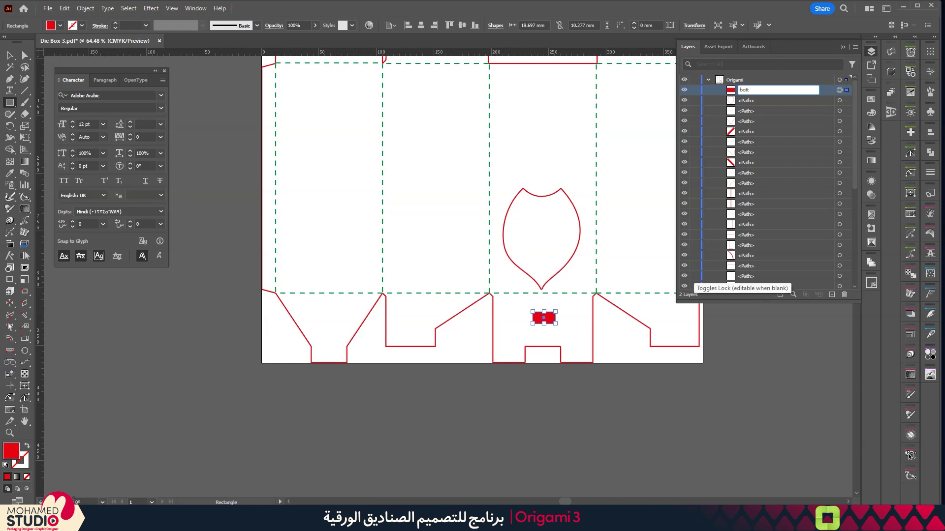
pyautogui.write('m')
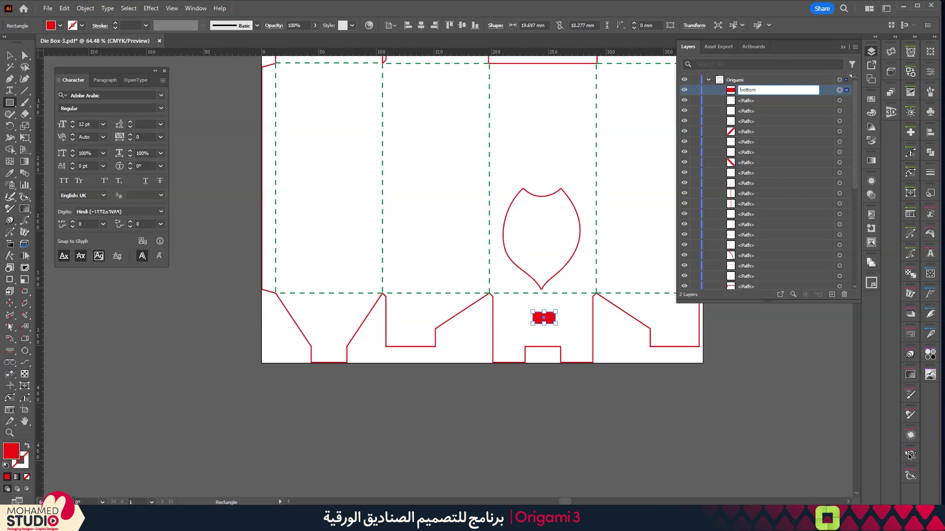
pyautogui.press('Return')
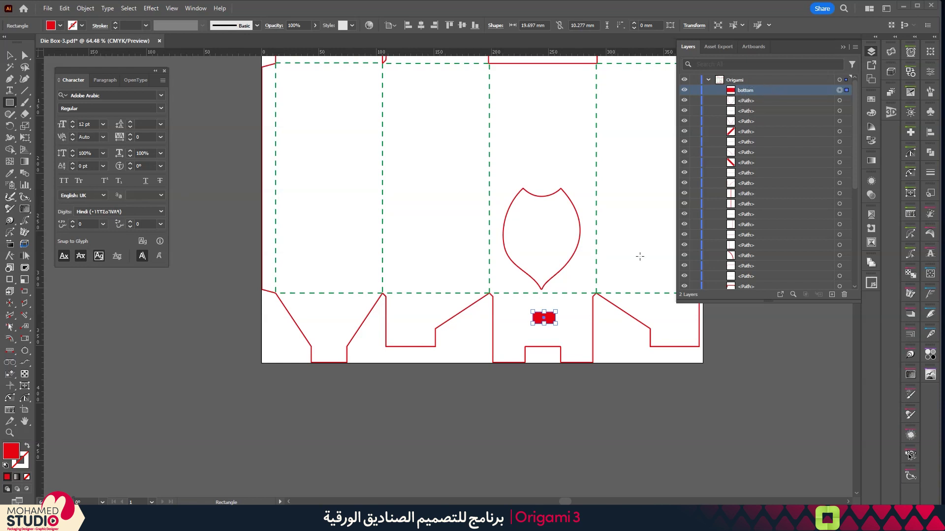
pyautogui.click(709, 80)
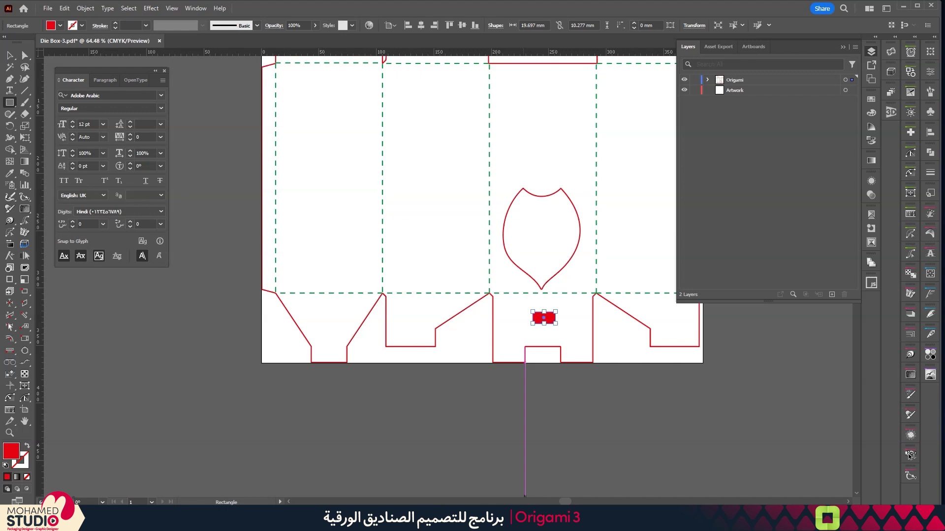
# Step: Refresh Origami so the box stands on its new bottom, orbit it, then hide the preview
pyautogui.click(527, 517)
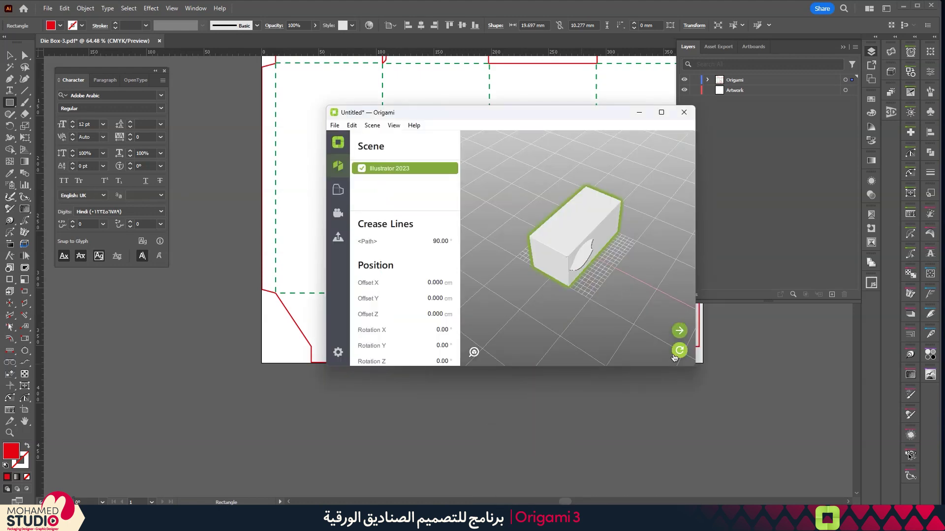
pyautogui.click(678, 351)
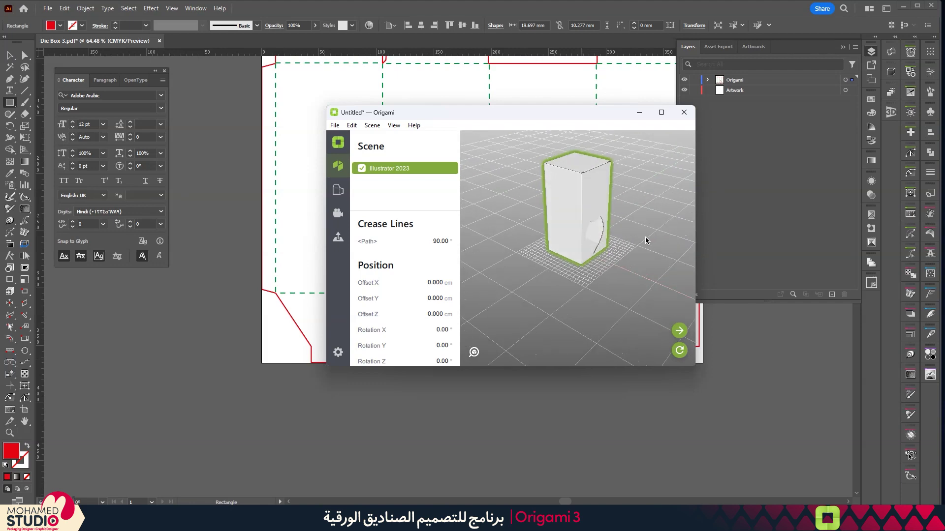
pyautogui.moveTo(647, 240); pyautogui.dragTo(637, 229)
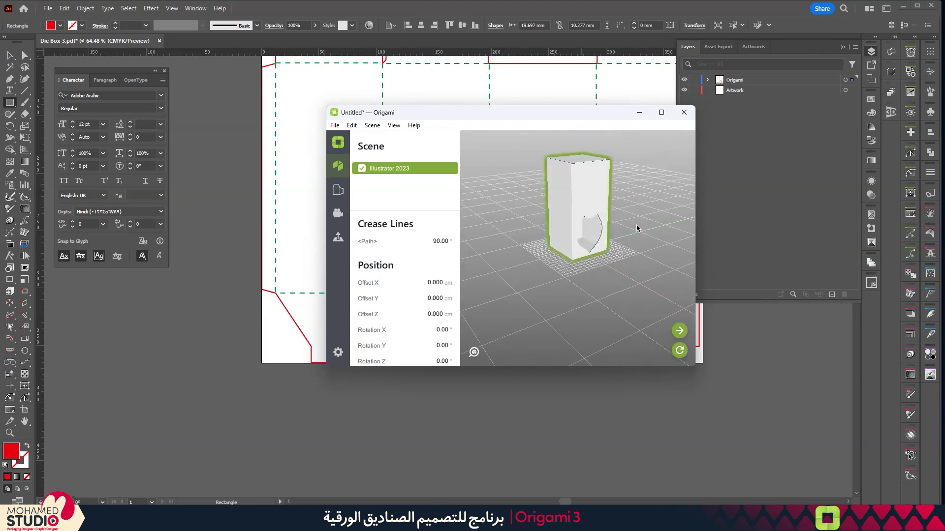
pyautogui.moveTo(636, 228)
pyautogui.mouseDown()
pyautogui.moveTo(602, 251)
pyautogui.moveTo(614, 229)
pyautogui.mouseUp()
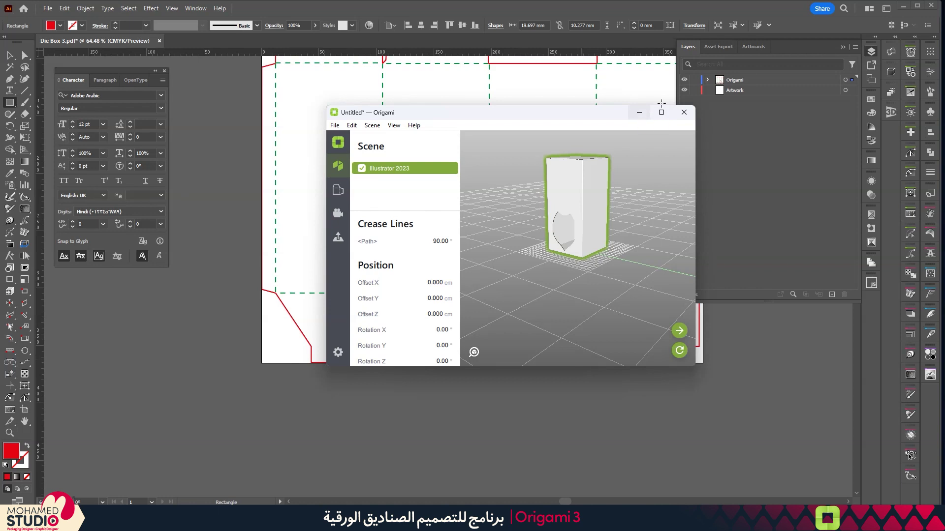
pyautogui.click(639, 112)
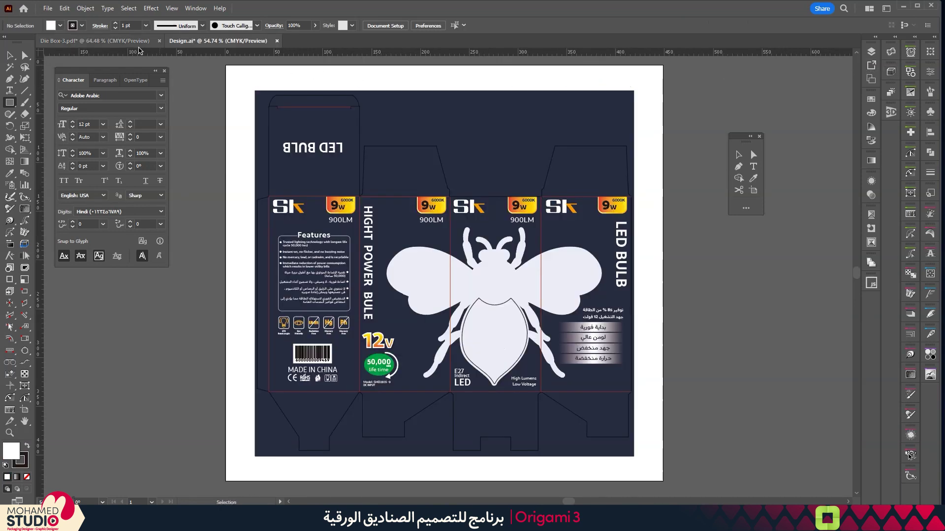
# Step: Target the Artwork layer in the Die Box-3.pdf Layers panel
pyautogui.click(133, 40)
pyautogui.click(871, 51)
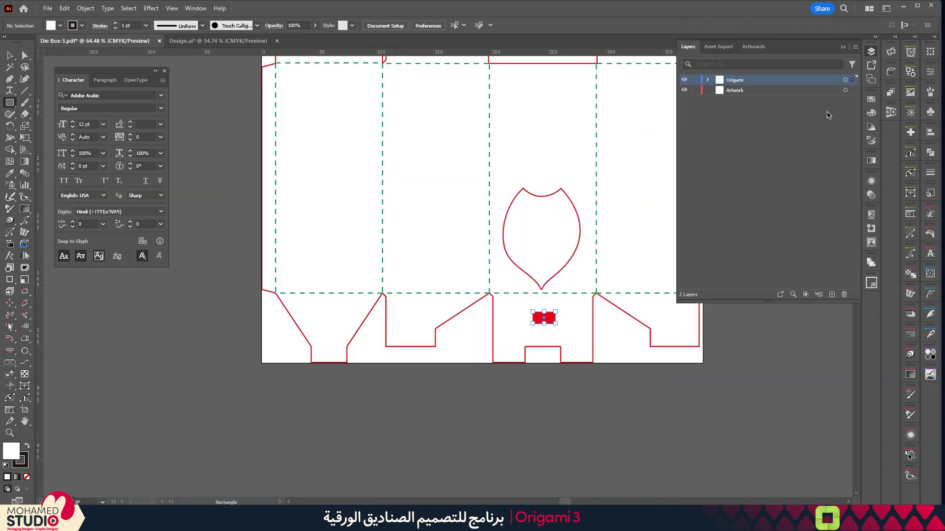
pyautogui.click(785, 91)
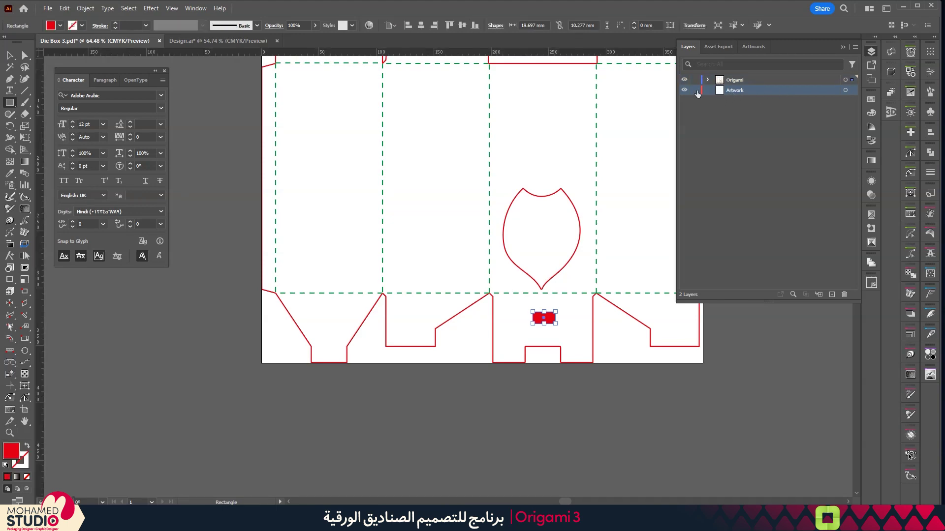
# Step: Select all of the Design.ai box artwork and drag it into Die Box-3.pdf
pyautogui.hotkey('ctrl', 'Tab')
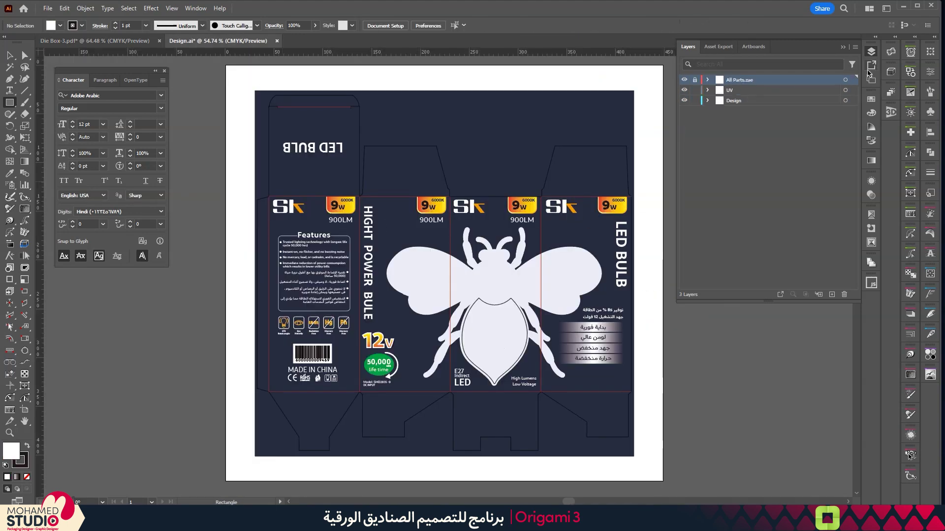
pyautogui.hotkey('ctrl', 'a')
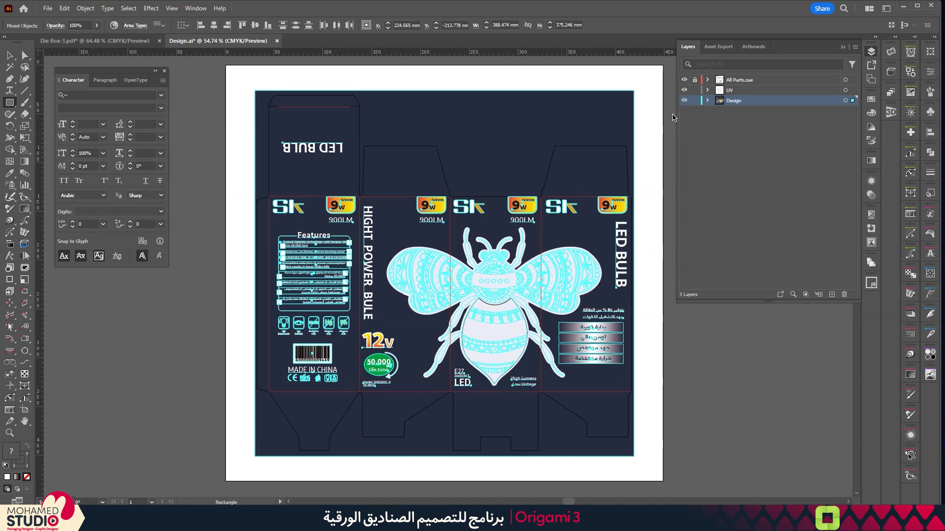
pyautogui.click(453, 271)
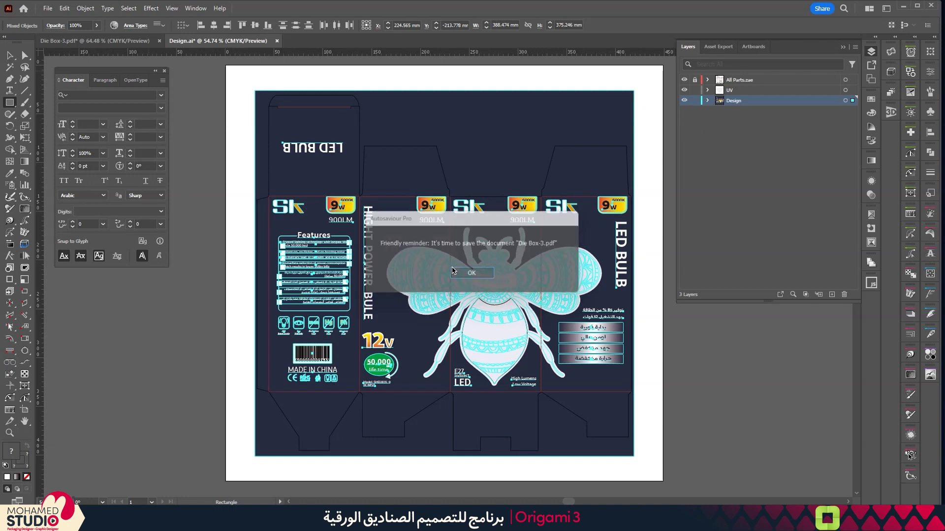
pyautogui.click(9, 55)
pyautogui.moveTo(503, 138)
pyautogui.mouseDown()
pyautogui.moveTo(125, 44)
pyautogui.moveTo(521, 167)
pyautogui.mouseUp()
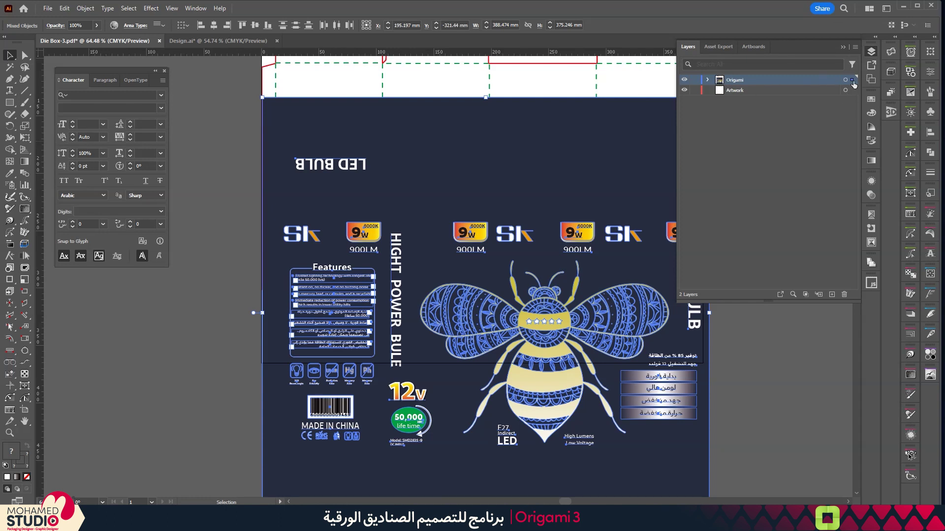
# Step: Move the design into the Artwork layer and align it over the die-line panels
pyautogui.moveTo(852, 87); pyautogui.dragTo(851, 91)
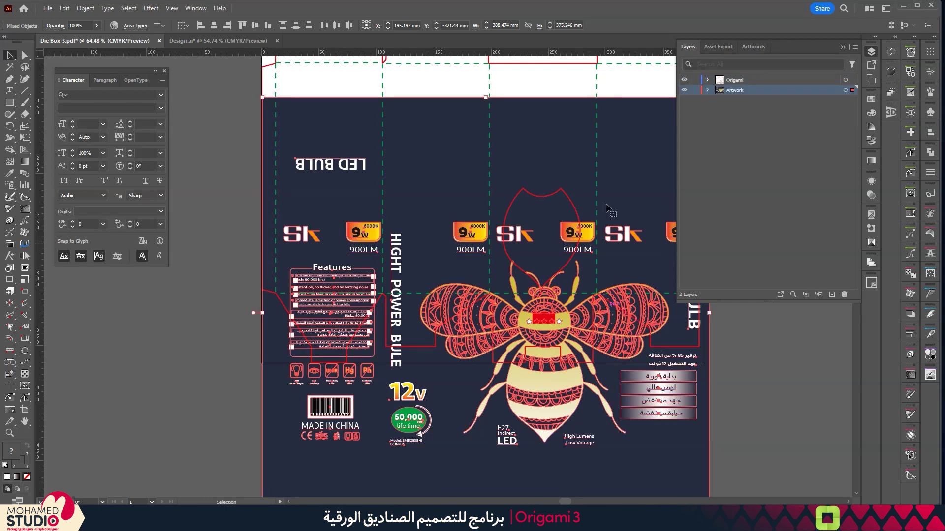
pyautogui.scroll(5, 597, 152)
pyautogui.scroll(-2, 551, 299)
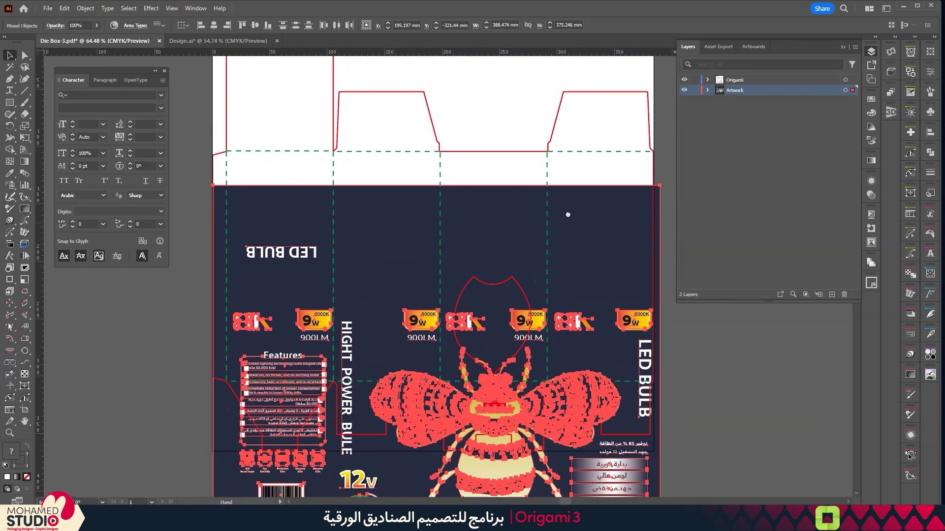
pyautogui.moveTo(600, 334); pyautogui.dragTo(599, 192)
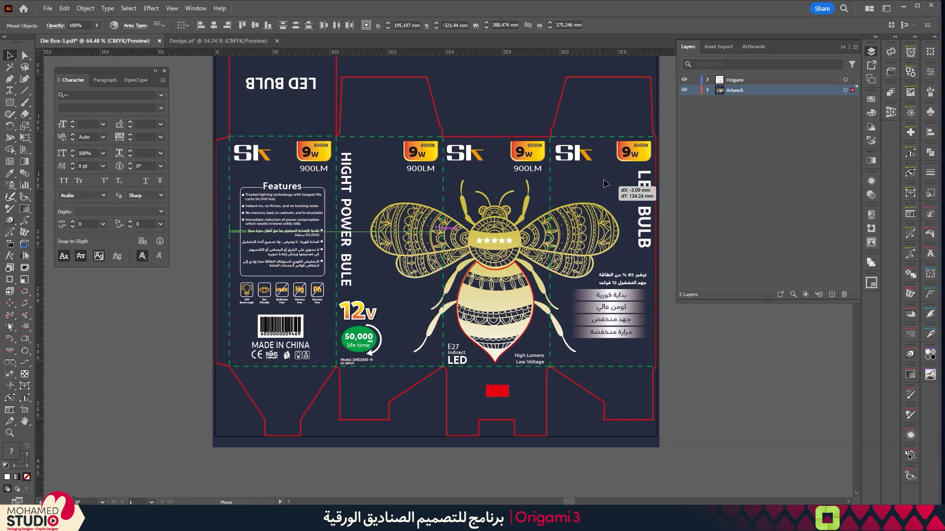
pyautogui.moveTo(600, 192); pyautogui.dragTo(604, 184)
# Step: Deselect the artwork, bring the whole dieline into view, and open the Origami preview
pyautogui.click(738, 203)
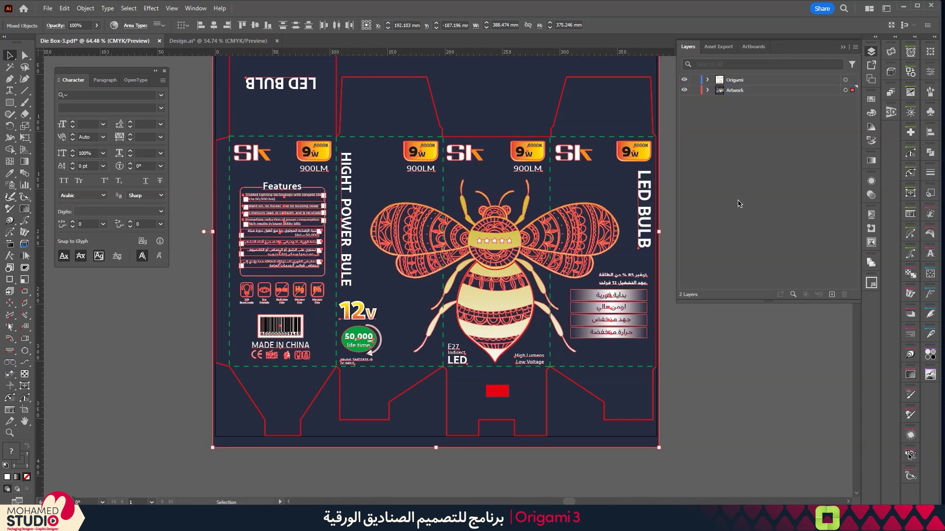
pyautogui.click(701, 350)
pyautogui.moveTo(722, 359)
pyautogui.mouseDown()
pyautogui.moveTo(751, 384)
pyautogui.moveTo(703, 300)
pyautogui.mouseUp()
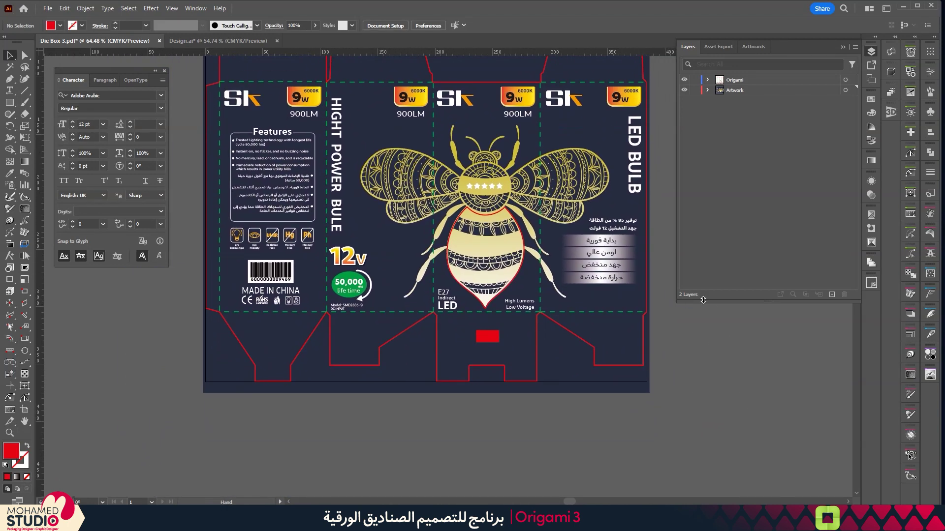
pyautogui.click(910, 455)
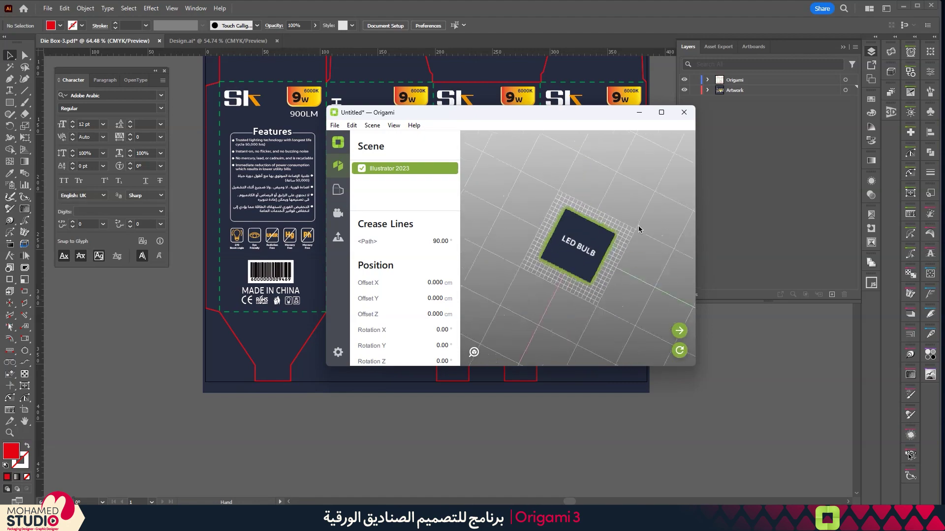
# Step: Inspect the printed LED BULB box full-screen from several angles, then show the flat crease dieline
pyautogui.click(660, 113)
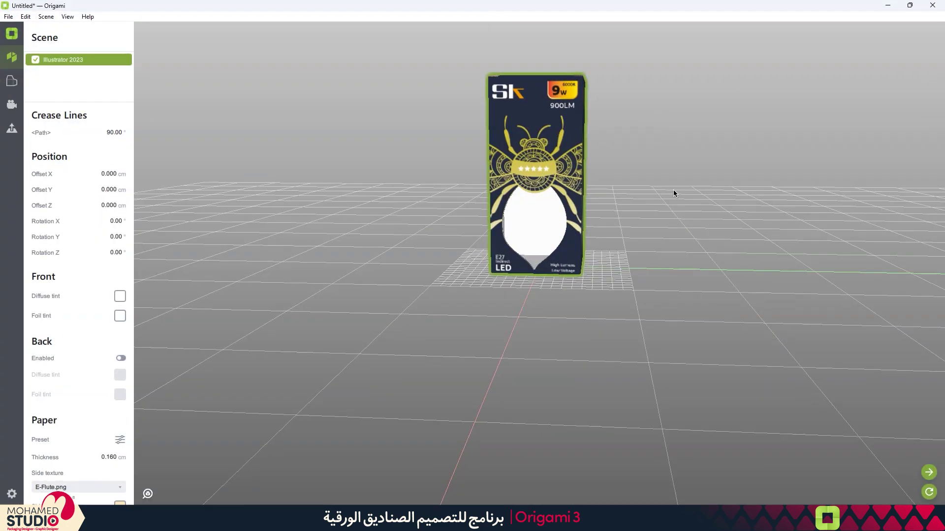
pyautogui.moveTo(673, 191); pyautogui.dragTo(673, 208)
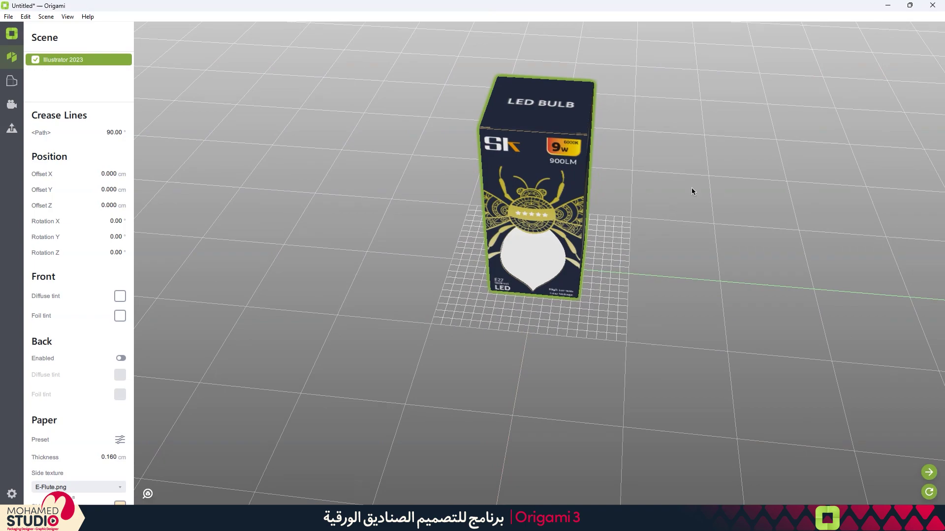
pyautogui.moveTo(609, 172)
pyautogui.mouseDown()
pyautogui.moveTo(604, 230)
pyautogui.moveTo(630, 167)
pyautogui.moveTo(601, 256)
pyautogui.moveTo(601, 208)
pyautogui.moveTo(570, 211)
pyautogui.mouseUp()
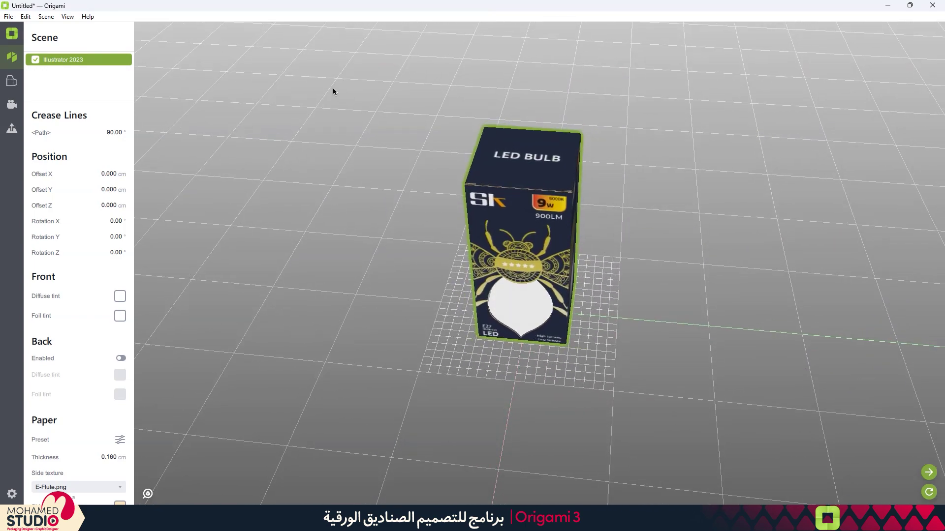
pyautogui.moveTo(653, 250); pyautogui.dragTo(663, 228)
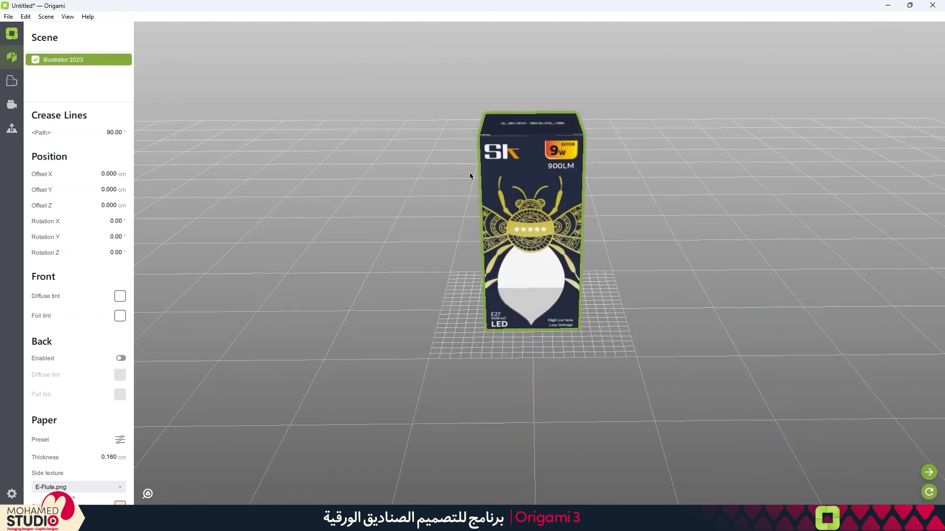
pyautogui.scroll(3, 542, 205)
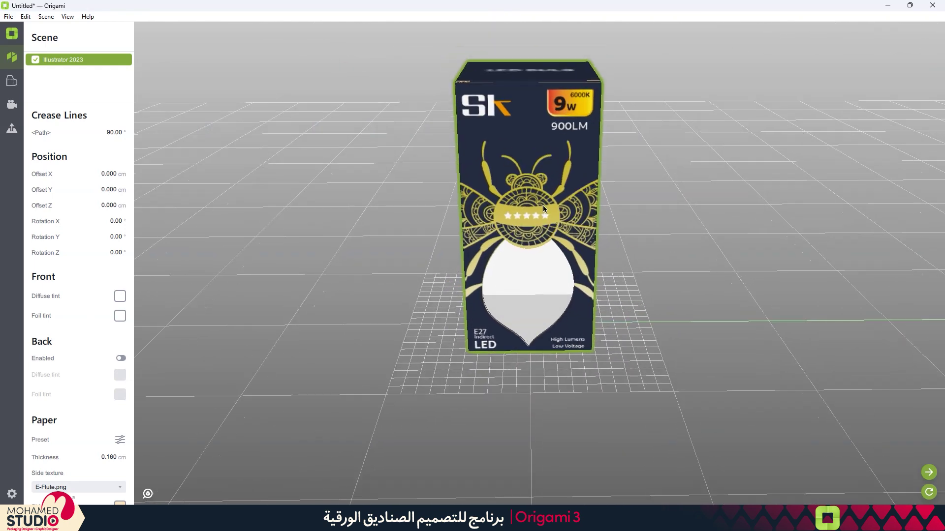
pyautogui.scroll(2, 543, 207)
pyautogui.moveTo(652, 212)
pyautogui.mouseDown()
pyautogui.moveTo(614, 228)
pyautogui.moveTo(666, 205)
pyautogui.moveTo(628, 159)
pyautogui.mouseUp()
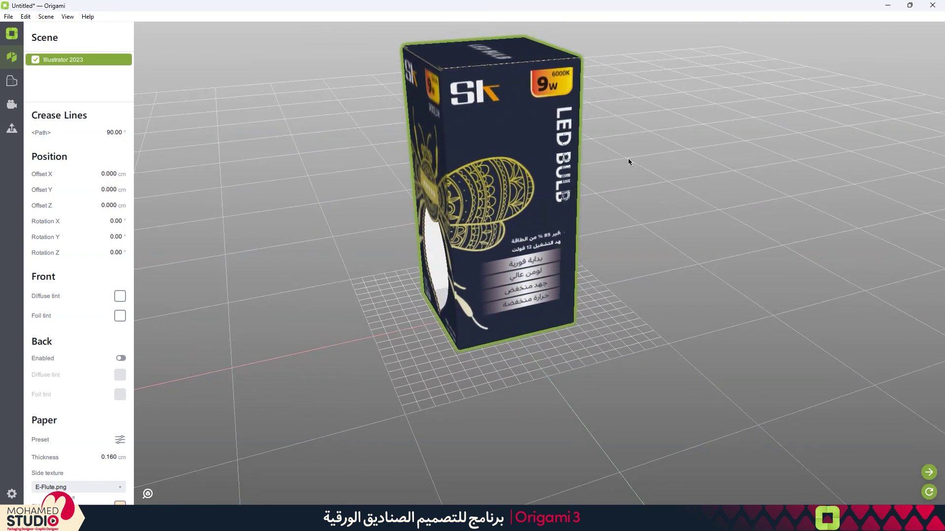
pyautogui.moveTo(585, 106)
pyautogui.mouseDown()
pyautogui.moveTo(651, 144)
pyautogui.moveTo(583, 119)
pyautogui.mouseUp()
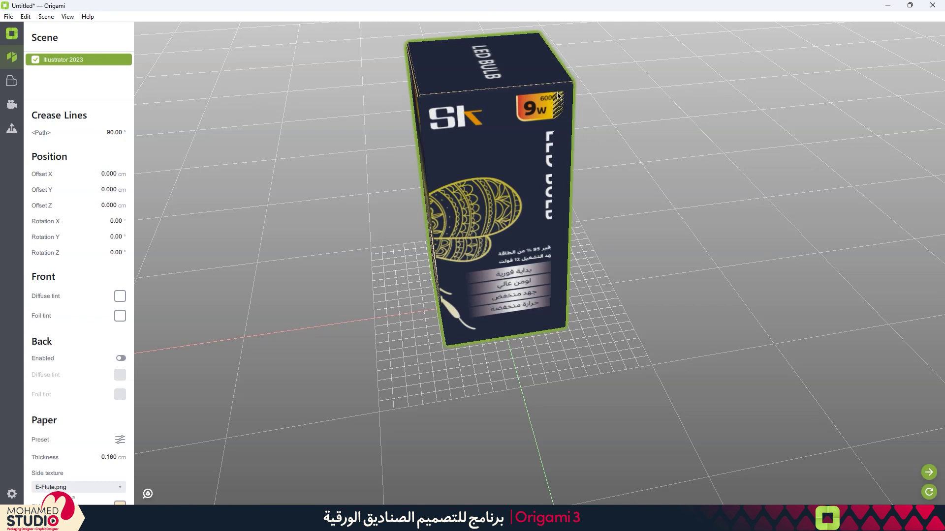
pyautogui.moveTo(559, 98); pyautogui.dragTo(608, 159)
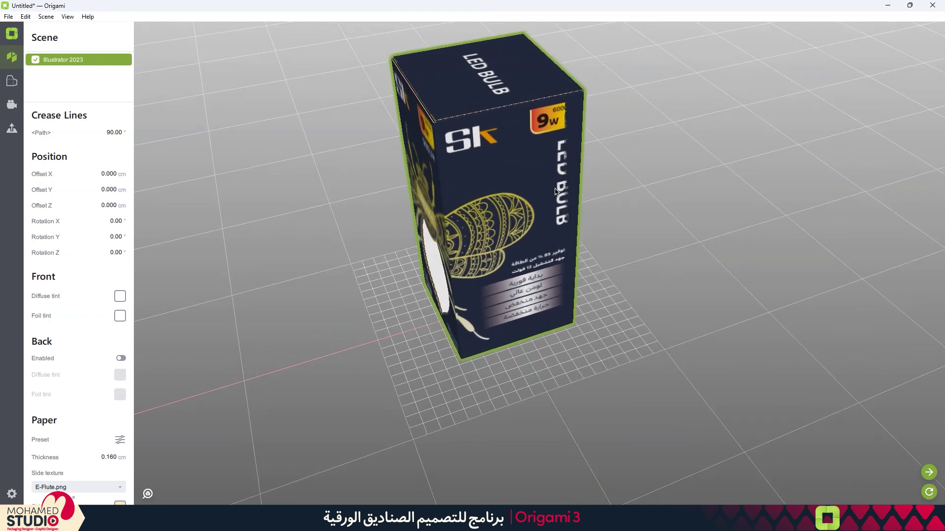
pyautogui.click(11, 82)
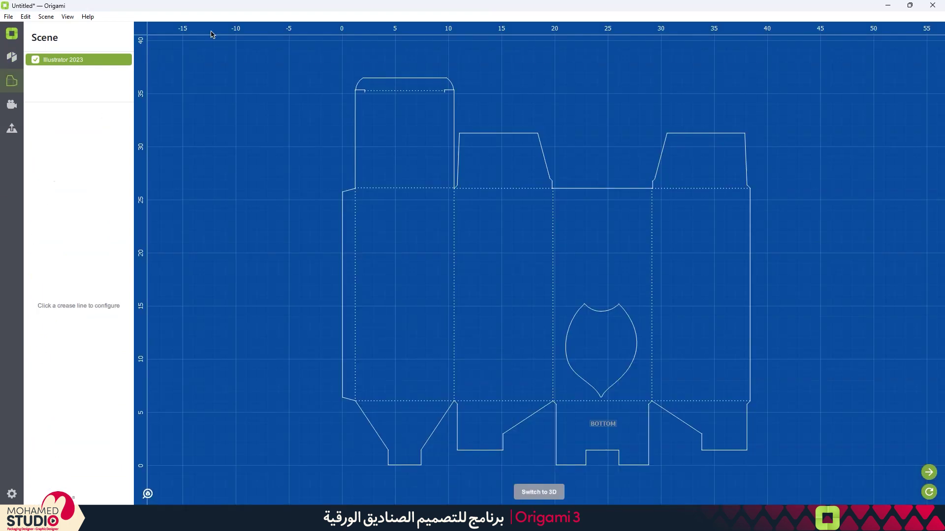
# Step: Set the leftmost vertical crease's fold angle to 91°
pyautogui.click(355, 266)
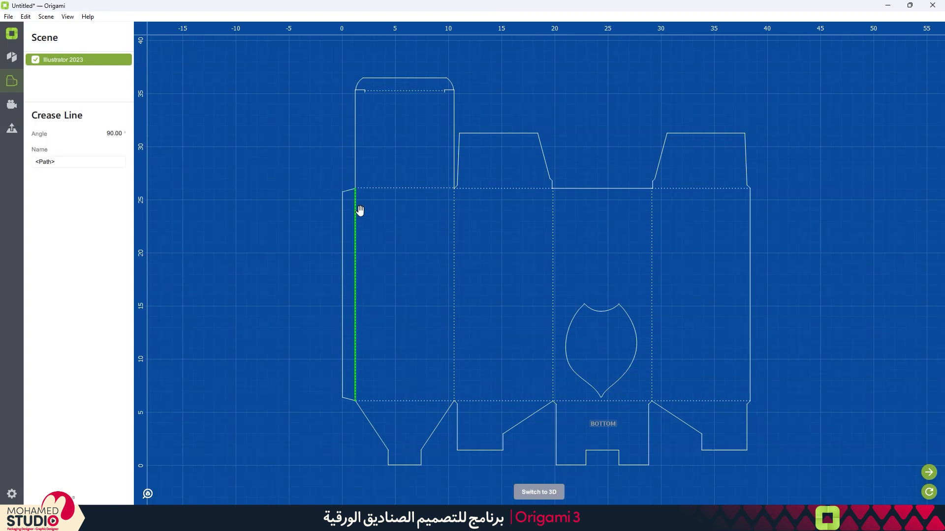
pyautogui.doubleClick(110, 134)
pyautogui.write('1')
pyautogui.doubleClick(110, 134)
pyautogui.write('91')
# Step: Return to the folded 3D box and orbit to a front view of the bee face
pyautogui.click(13, 63)
pyautogui.moveTo(652, 188)
pyautogui.mouseDown()
pyautogui.moveTo(683, 160)
pyautogui.moveTo(738, 154)
pyautogui.moveTo(638, 163)
pyautogui.moveTo(660, 207)
pyautogui.moveTo(659, 187)
pyautogui.moveTo(687, 190)
pyautogui.mouseUp()
pyautogui.moveTo(688, 243)
pyautogui.mouseDown()
pyautogui.moveTo(698, 244)
pyautogui.moveTo(545, 423)
pyautogui.mouseUp()
pyautogui.moveTo(598, 318); pyautogui.dragTo(599, 311)
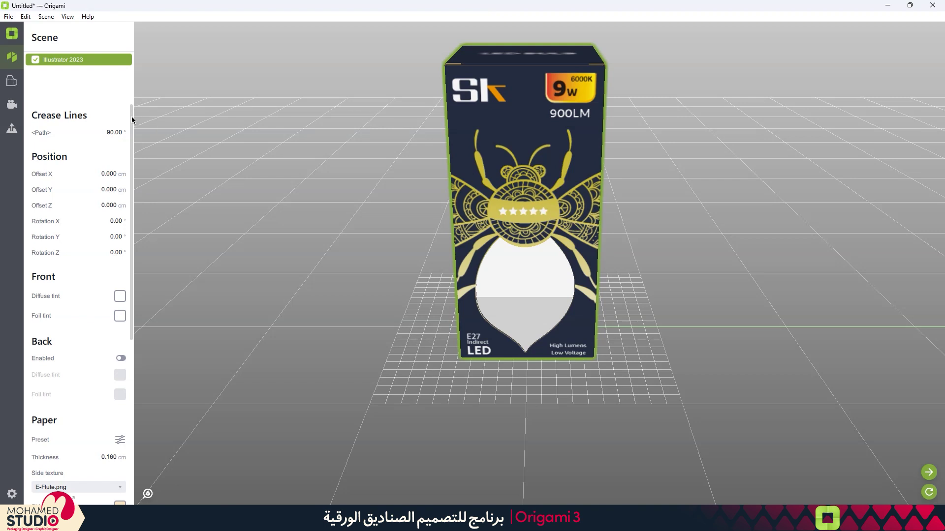
pyautogui.moveTo(131, 123); pyautogui.dragTo(131, 213)
pyautogui.scroll(-3, 36, 194)
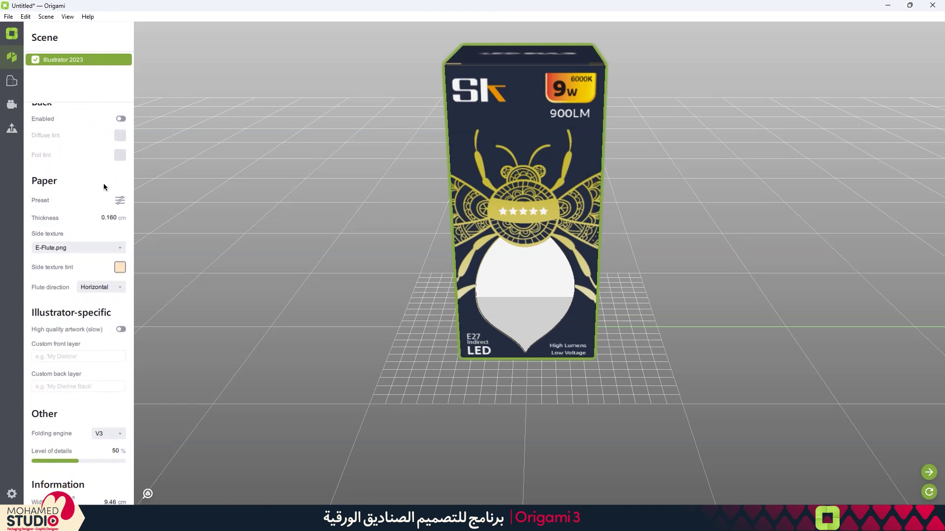
pyautogui.click(119, 200)
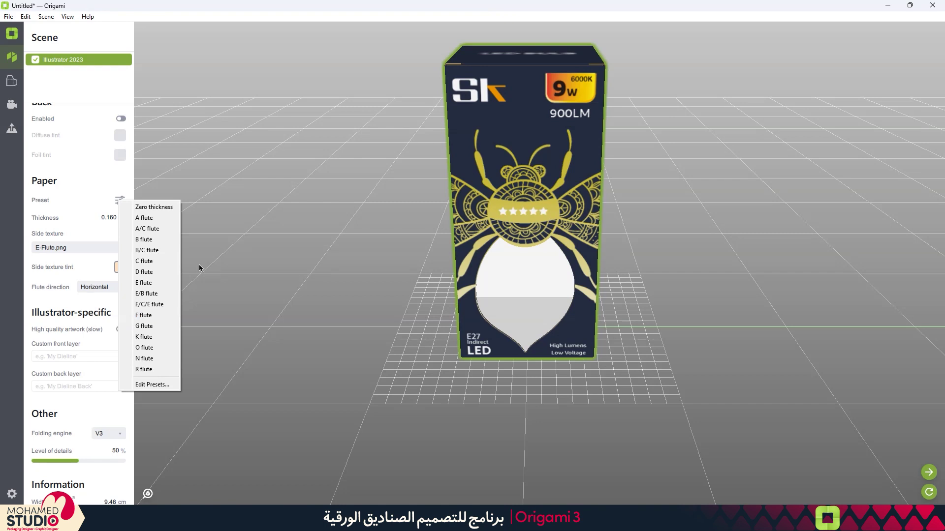
pyautogui.click(120, 414)
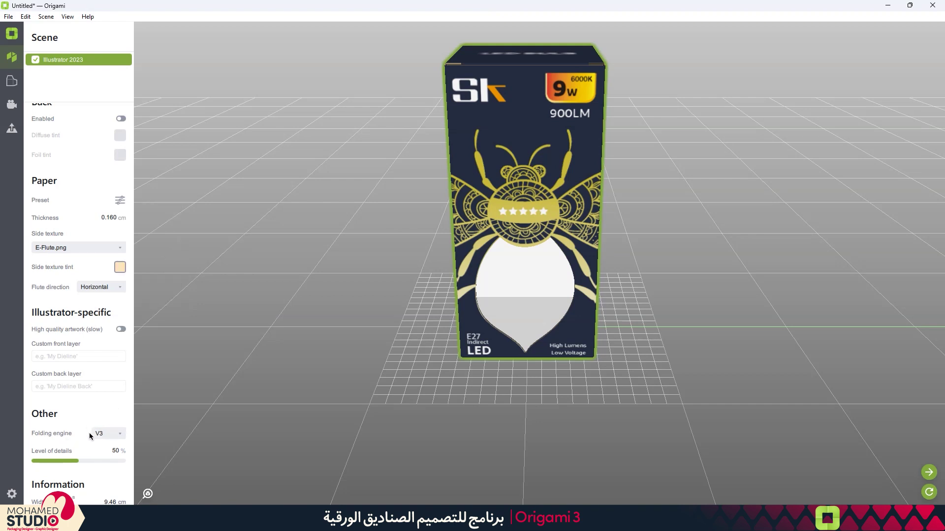
pyautogui.click(106, 436)
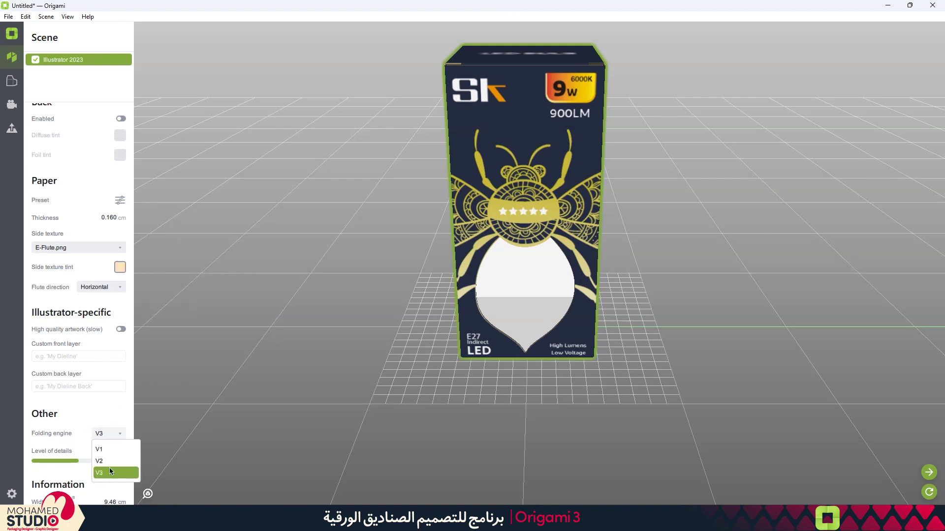
pyautogui.click(108, 435)
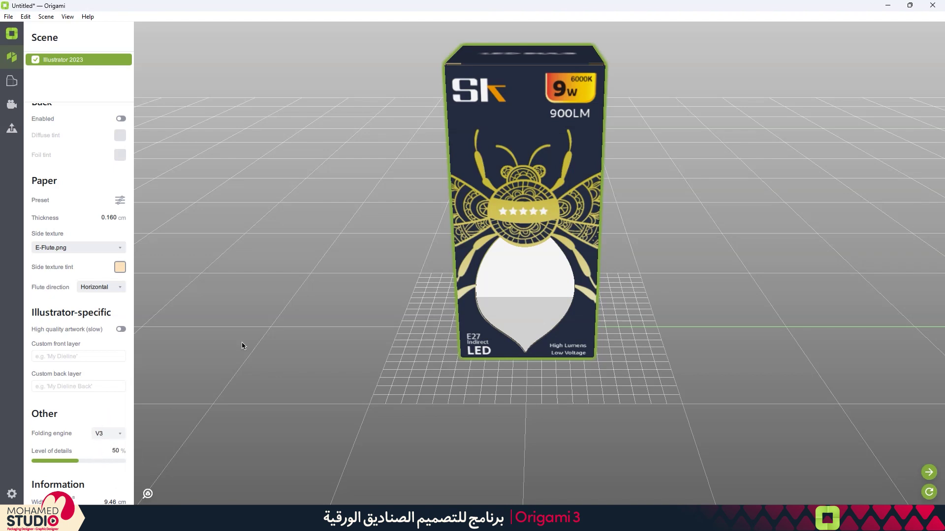
pyautogui.moveTo(527, 305); pyautogui.dragTo(591, 247)
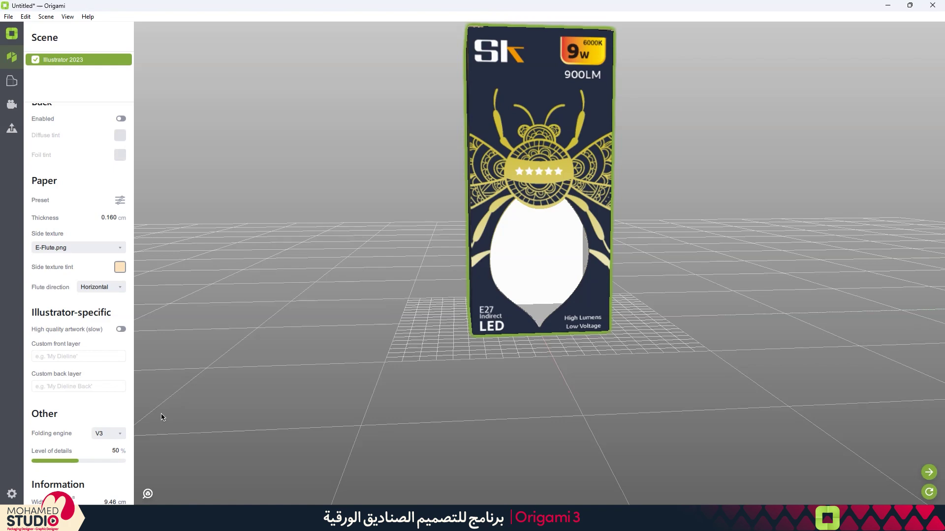
pyautogui.moveTo(639, 144)
pyautogui.mouseDown()
pyautogui.moveTo(627, 177)
pyautogui.moveTo(648, 173)
pyautogui.mouseUp()
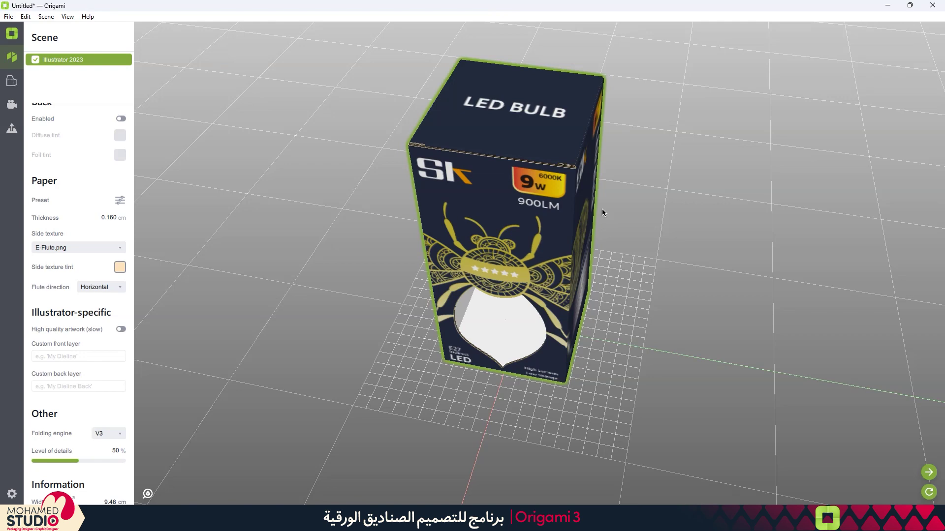
pyautogui.moveTo(648, 199); pyautogui.dragTo(640, 192)
pyautogui.click(8, 16)
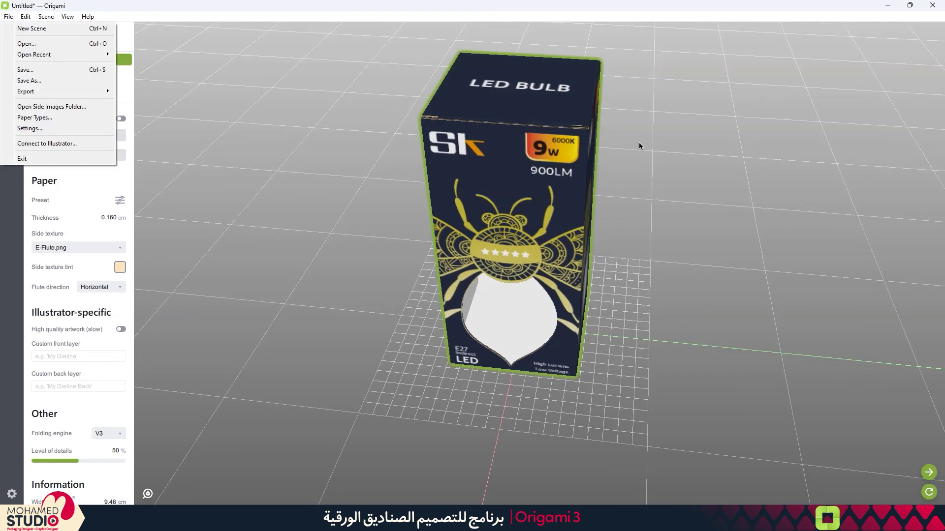
pyautogui.press('Escape')
pyautogui.click(10, 16)
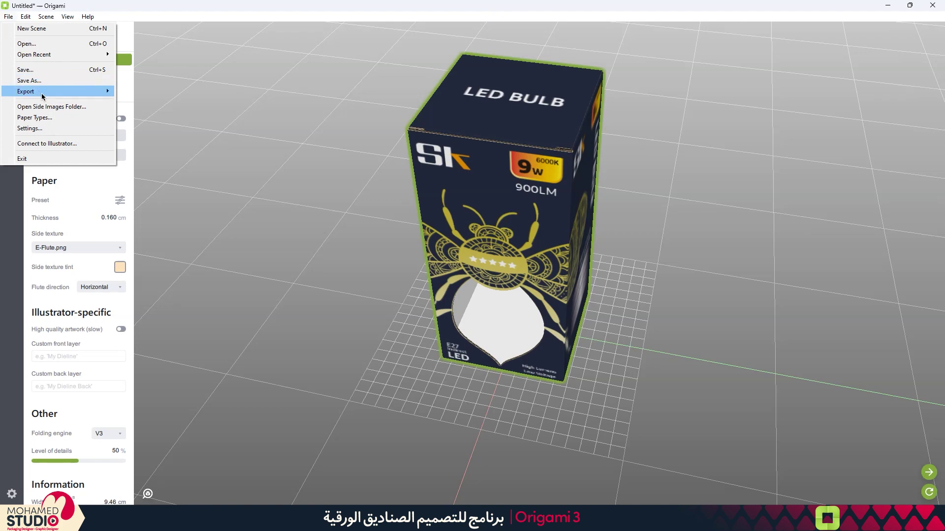
pyautogui.moveTo(610, 203); pyautogui.dragTo(619, 190)
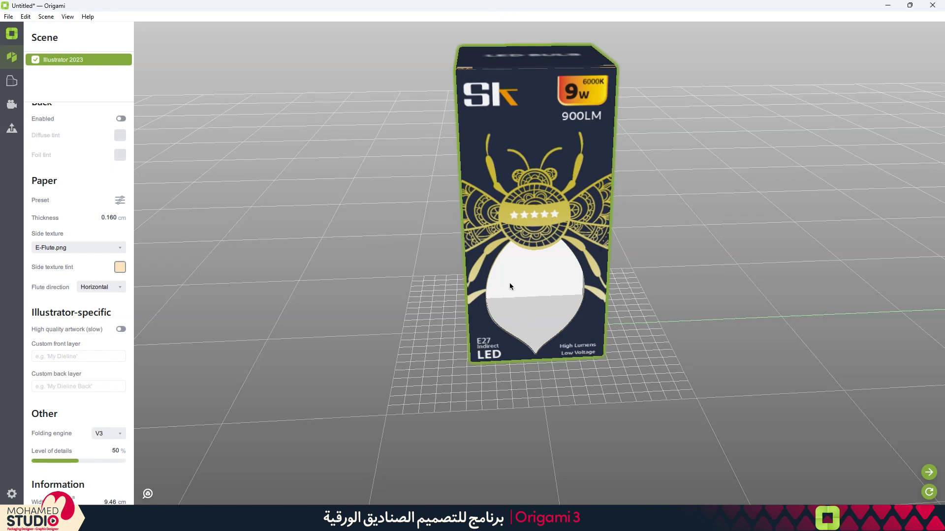
pyautogui.moveTo(540, 295)
pyautogui.mouseDown()
pyautogui.moveTo(532, 211)
pyautogui.moveTo(552, 247)
pyautogui.mouseUp()
# Step: Bring the dieline up in Illustrator, centred, with the tools group moved beside the artboard
pyautogui.hotkey('alt', 'Tab')
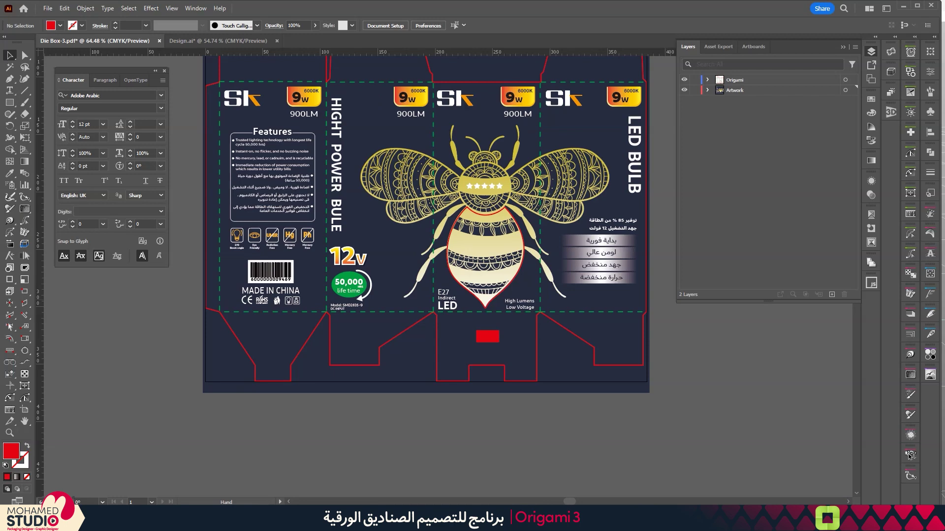
pyautogui.keyDown('alt'); pyautogui.scroll(-2, 615, 269); pyautogui.keyUp('alt')
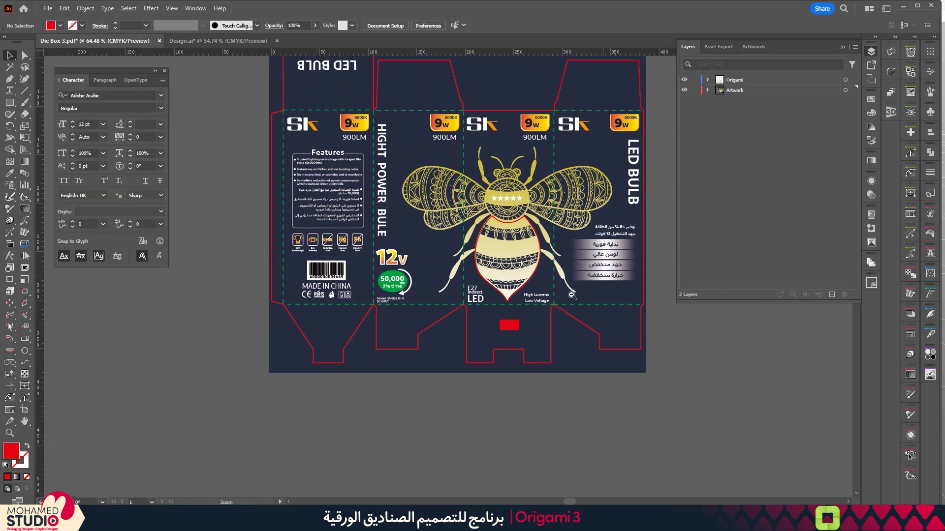
pyautogui.keyDown('alt'); pyautogui.scroll(-2, 591, 280); pyautogui.keyUp('alt')
pyautogui.keyDown('alt'); pyautogui.scroll(-2, 551, 298); pyautogui.keyUp('alt')
pyautogui.moveTo(552, 299); pyautogui.dragTo(527, 289)
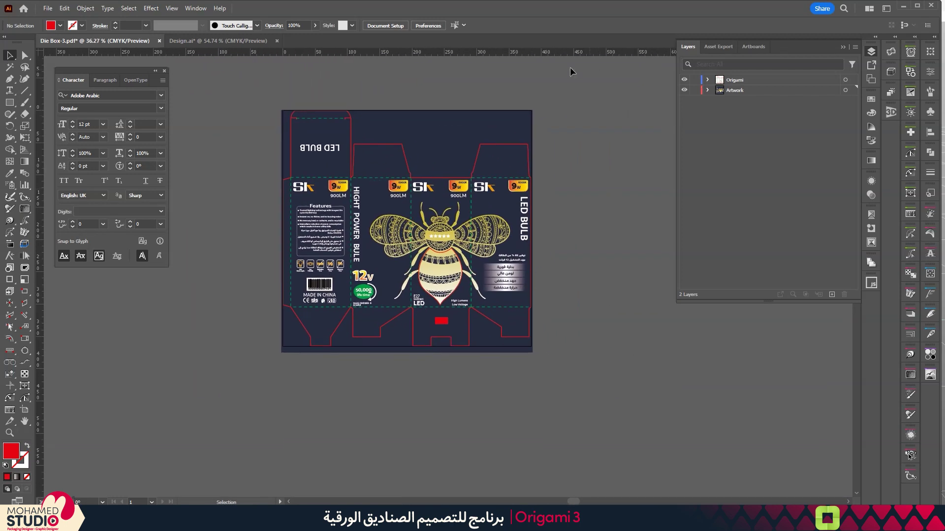
pyautogui.click(843, 47)
pyautogui.moveTo(741, 133); pyautogui.dragTo(574, 132)
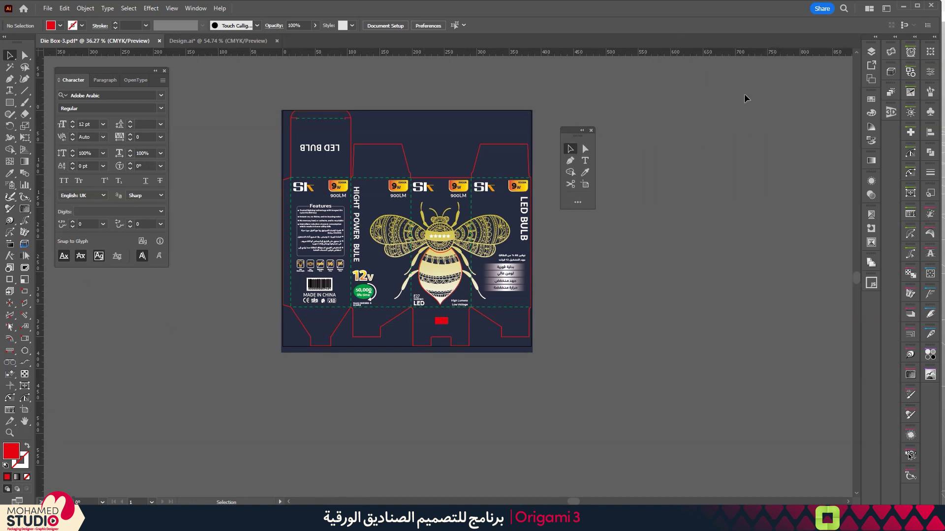
pyautogui.click(871, 51)
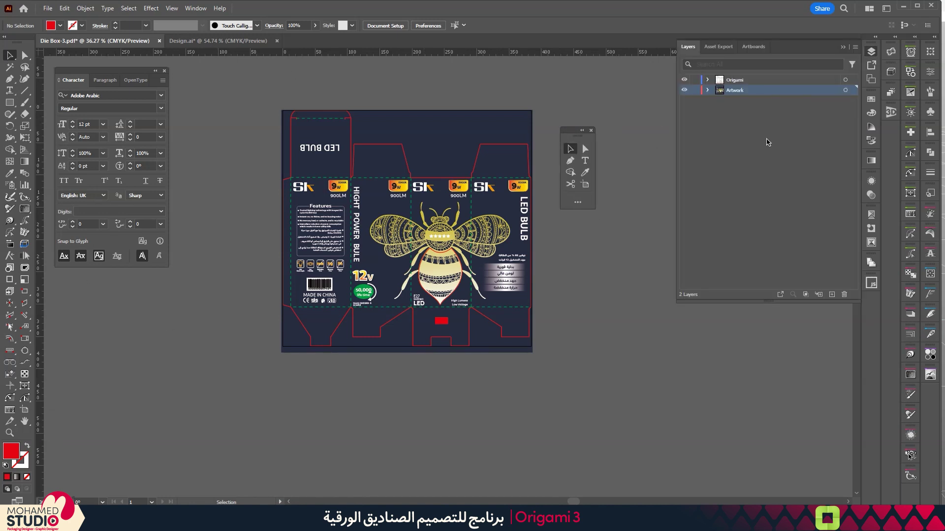
# Step: Add a new layer between Origami and Artwork and name it Origami Back
pyautogui.click(833, 294)
pyautogui.doubleClick(735, 80)
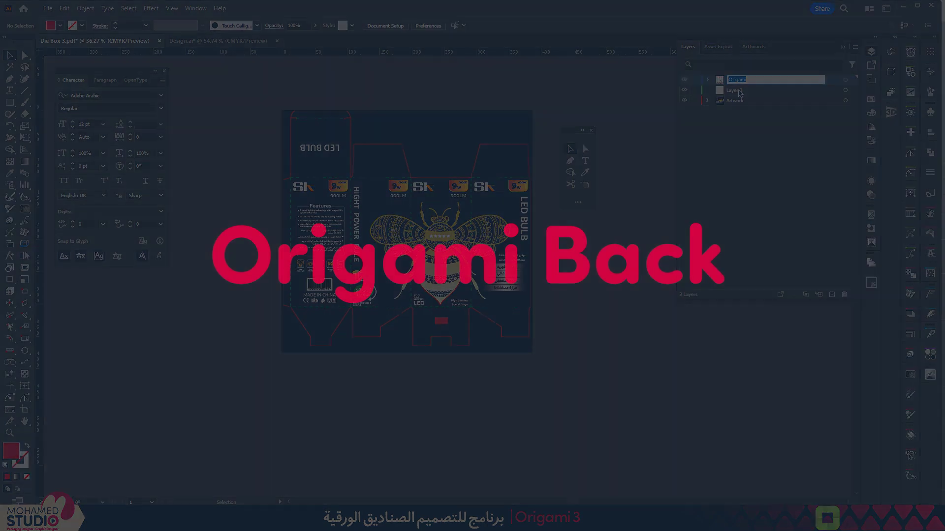
pyautogui.doubleClick(733, 90)
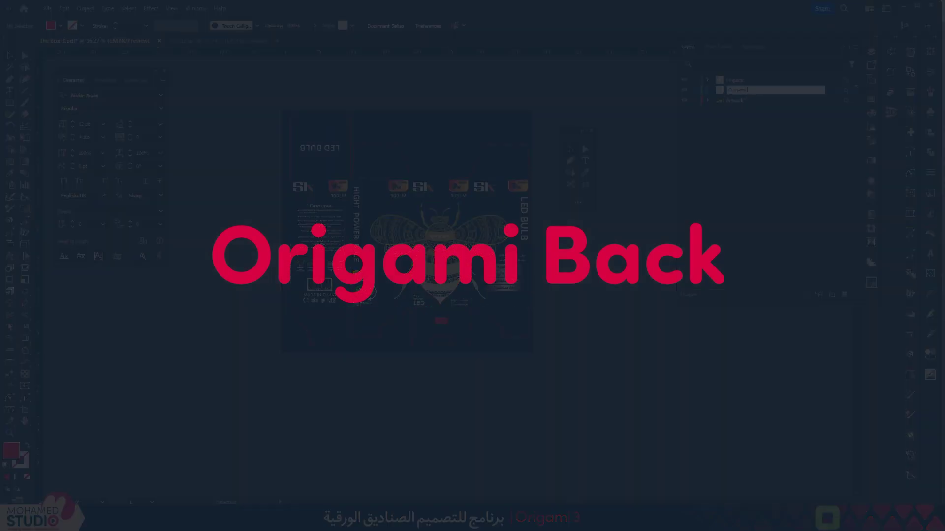
pyautogui.write('OrigamiBack')
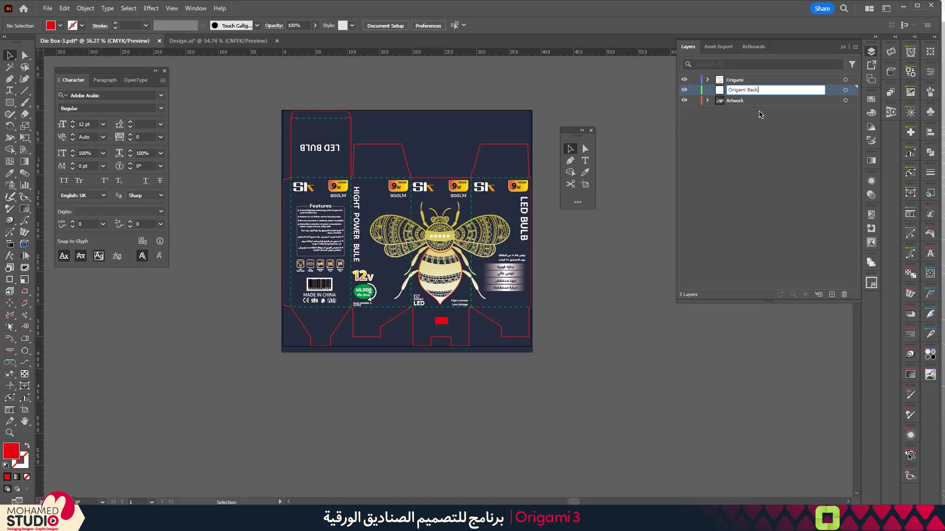
pyautogui.click(563, 338)
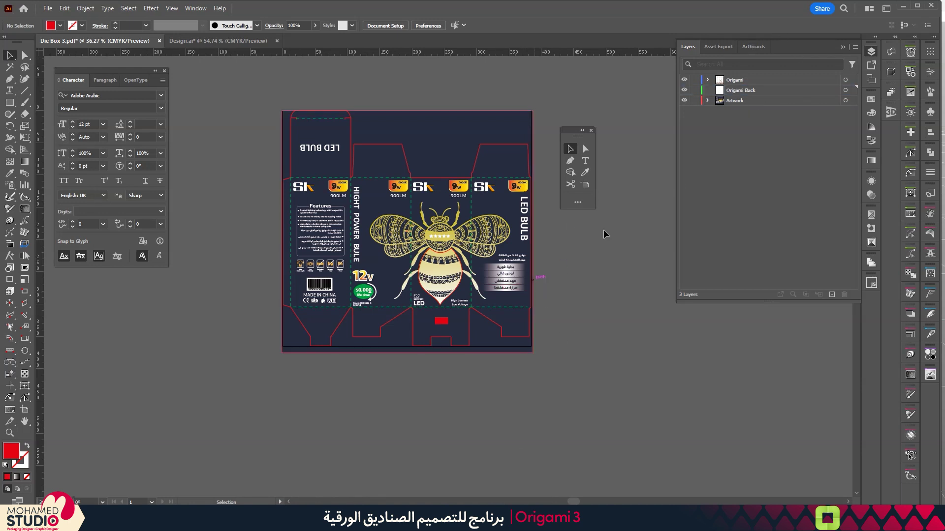
pyautogui.moveTo(597, 256); pyautogui.dragTo(533, 276)
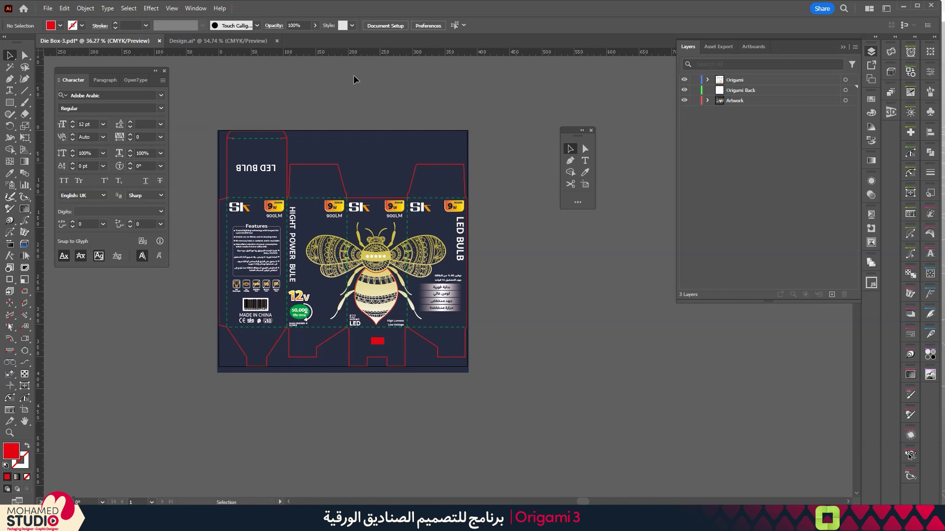
# Step: Copy the Origami layer's die-lines onto the Origami Back layer and make that layer active
pyautogui.click(851, 80)
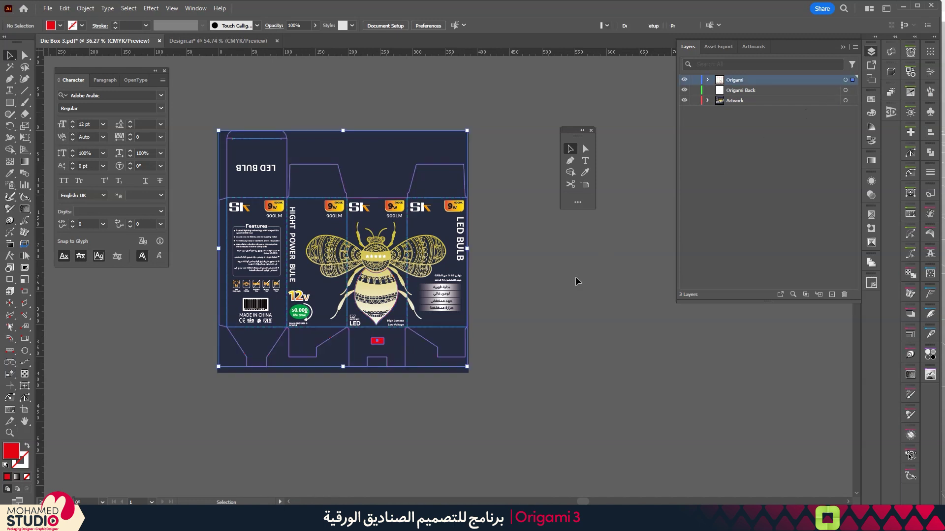
pyautogui.moveTo(585, 260); pyautogui.dragTo(526, 270)
pyautogui.click(506, 270)
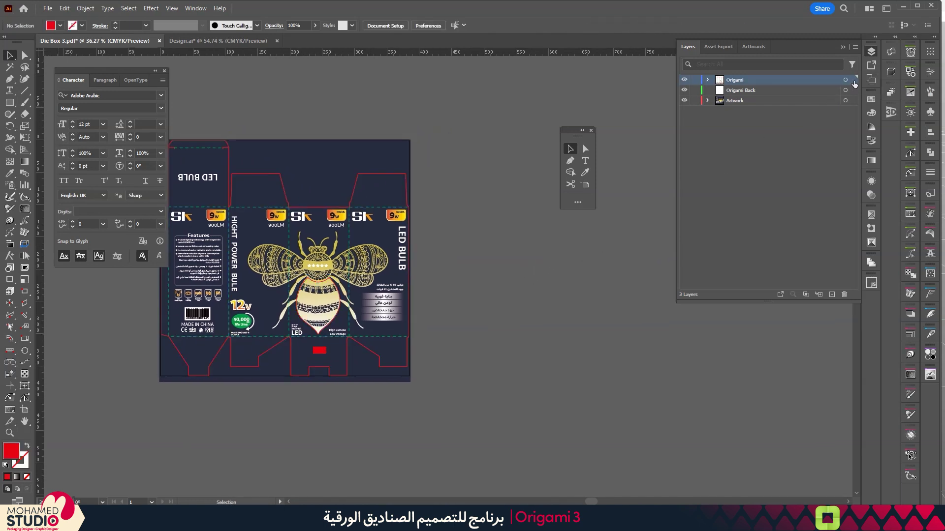
pyautogui.click(852, 81)
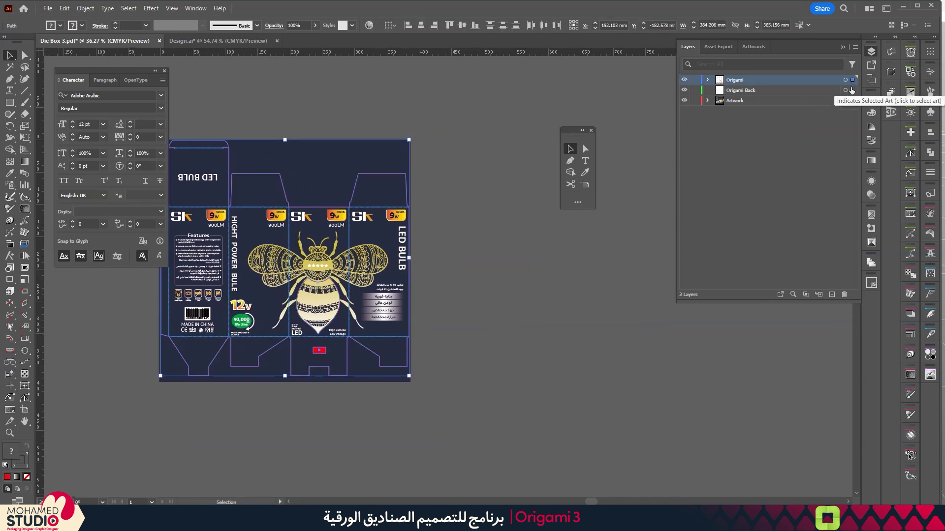
pyautogui.click(850, 91)
pyautogui.click(754, 90)
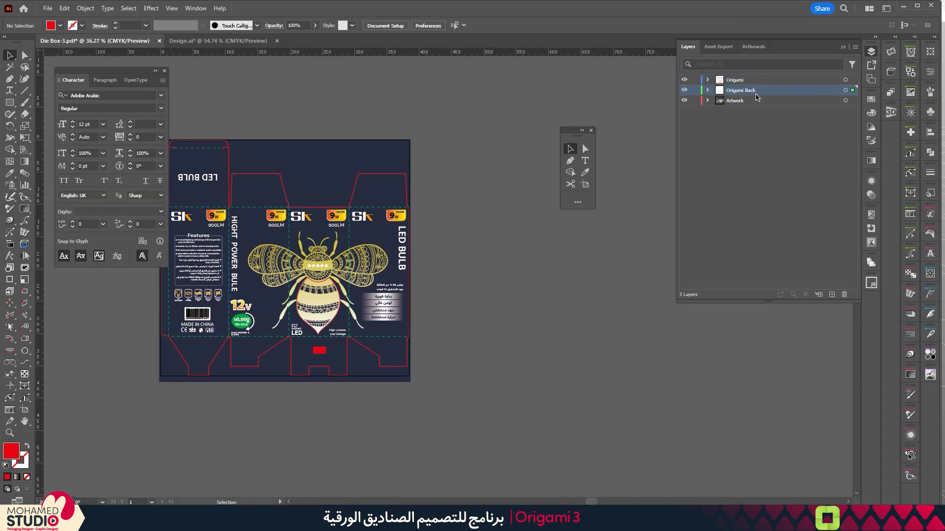
# Step: Move the die-line copy to the right of the box artwork
pyautogui.click(844, 90)
pyautogui.moveTo(538, 225); pyautogui.dragTo(640, 207)
pyautogui.keyDown('alt'); pyautogui.scroll(-2, 582, 238); pyautogui.keyUp('alt')
pyautogui.moveTo(582, 238); pyautogui.dragTo(590, 237)
pyautogui.rightClick(558, 238)
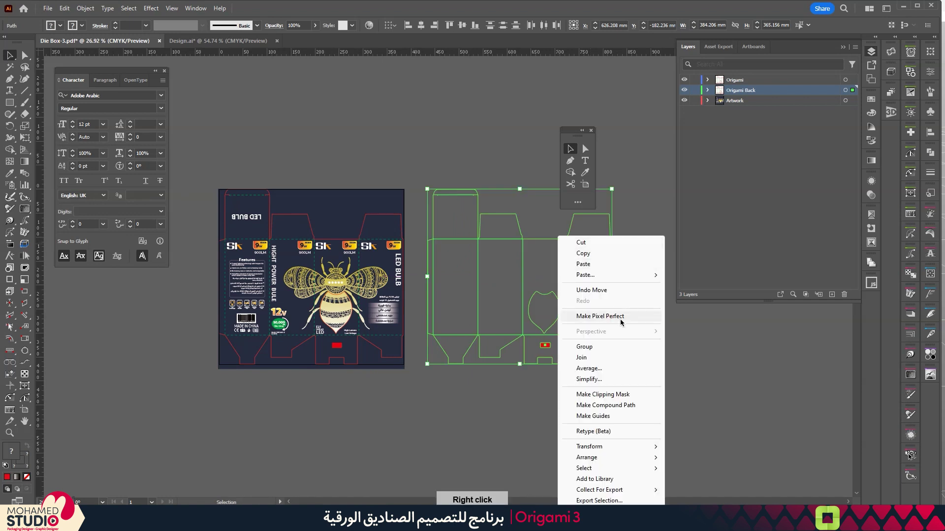
pyautogui.moveTo(589, 447)
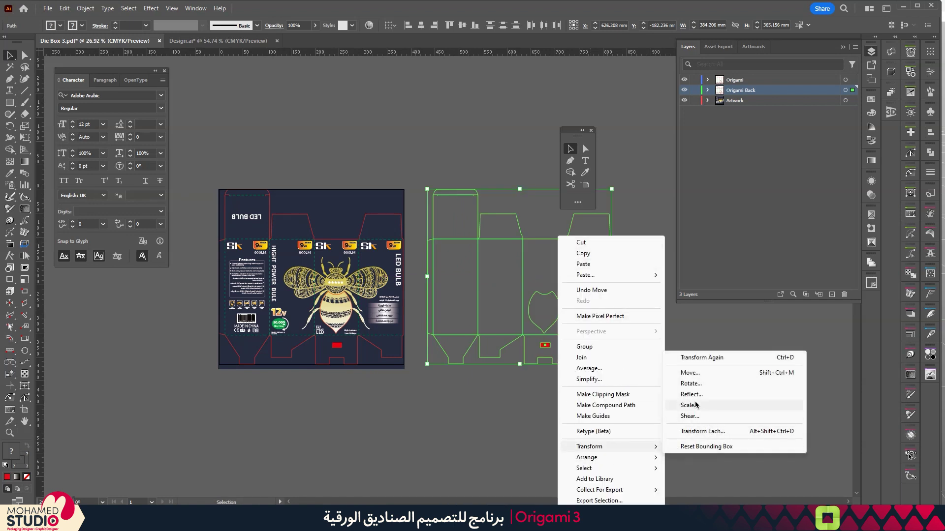
# Step: Mirror the die-line copy horizontally and fit a new Artboard 2 around it
pyautogui.click(691, 394)
pyautogui.click(633, 321)
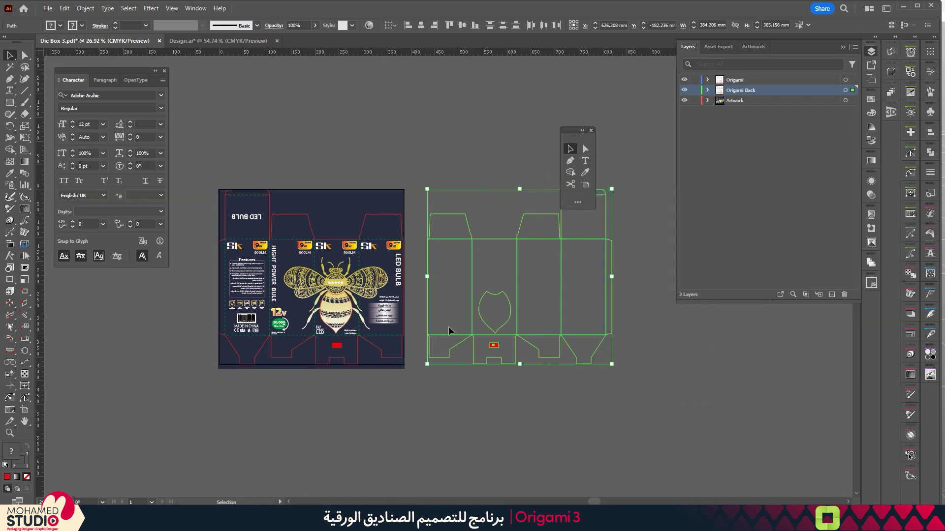
pyautogui.click(584, 184)
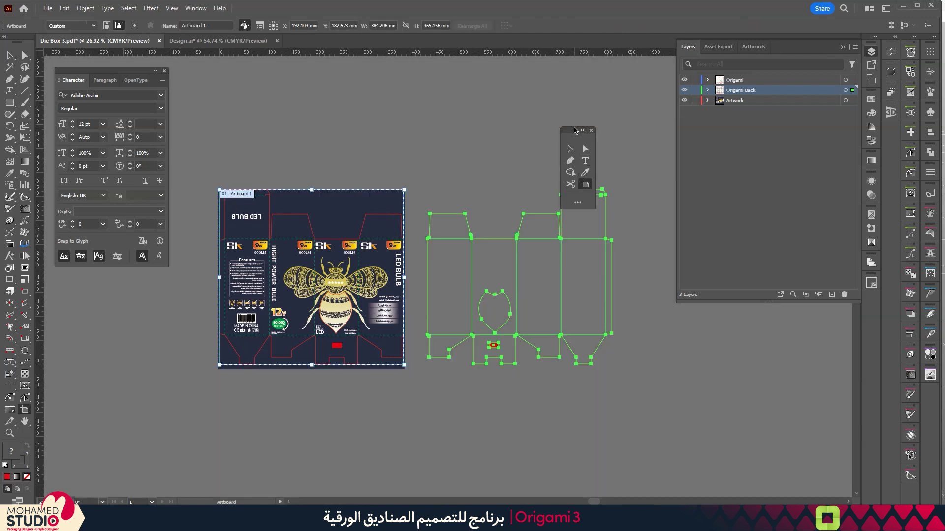
pyautogui.moveTo(574, 130); pyautogui.dragTo(614, 93)
pyautogui.moveTo(418, 189); pyautogui.dragTo(632, 372)
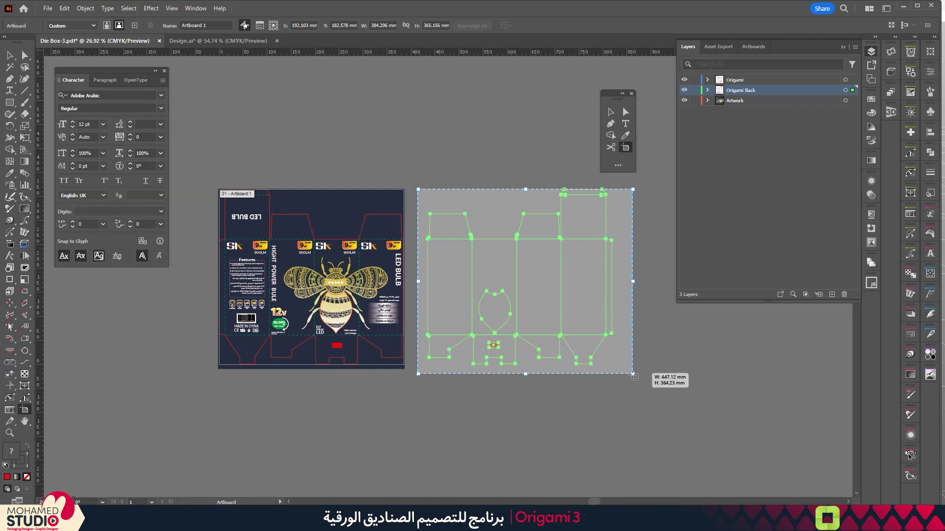
pyautogui.moveTo(579, 224); pyautogui.dragTo(571, 203)
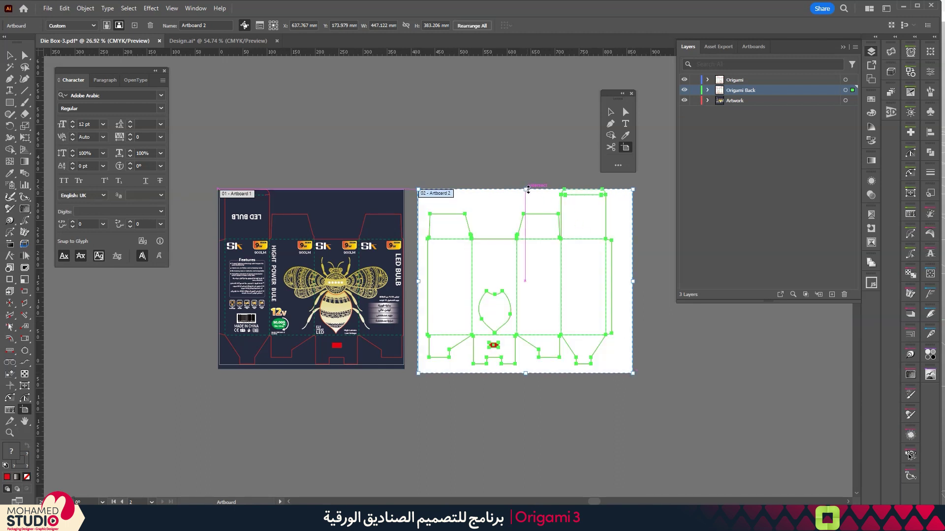
pyautogui.click(610, 112)
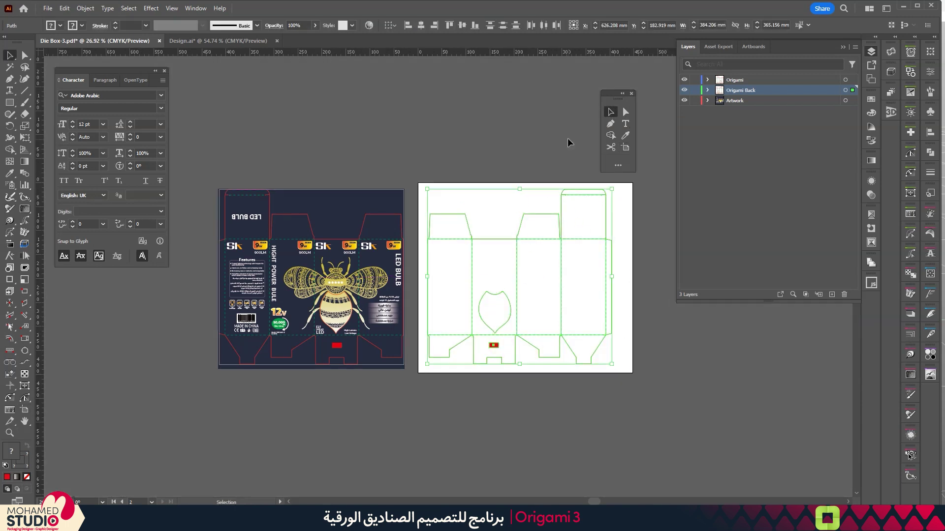
# Step: Reload the box in Origami's preview, then draw a rectangle over the second artboard
pyautogui.click(617, 324)
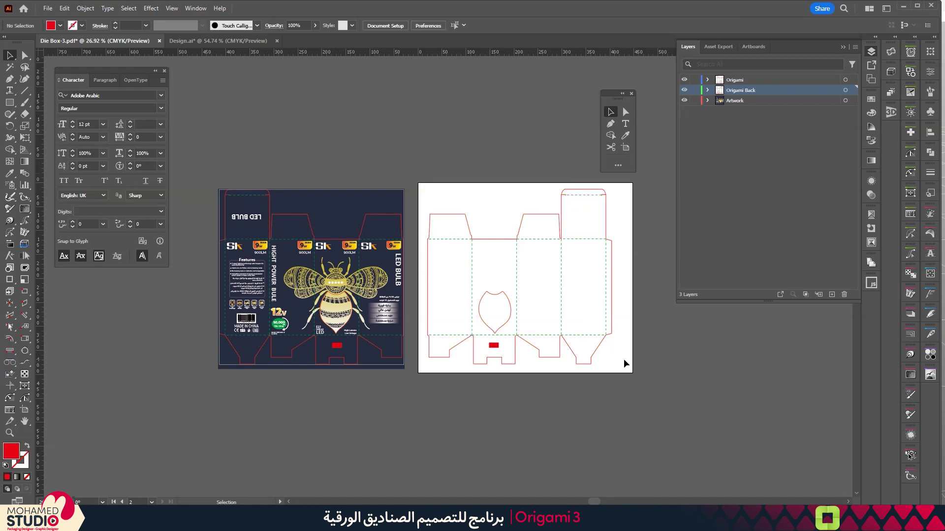
pyautogui.click(743, 80)
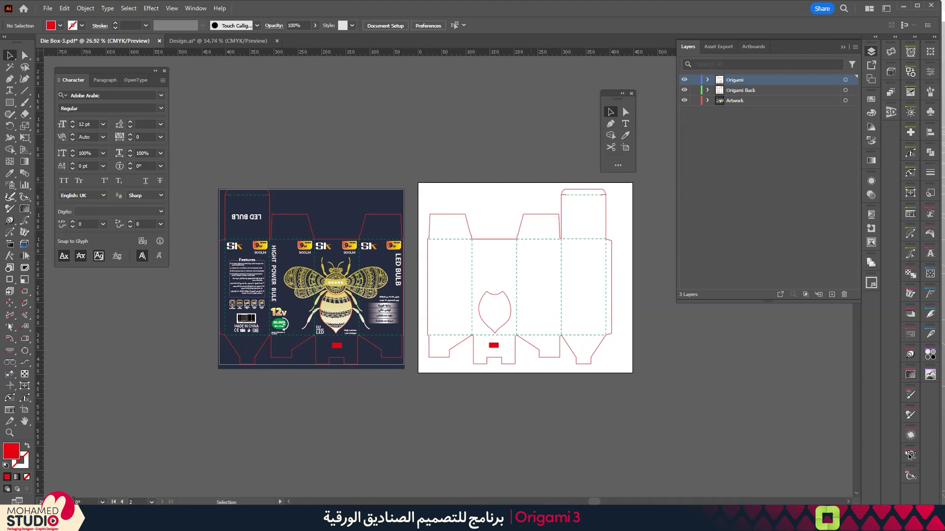
pyautogui.click(527, 470)
pyautogui.click(928, 492)
pyautogui.press('m')
pyautogui.moveTo(421, 183); pyautogui.dragTo(627, 369)
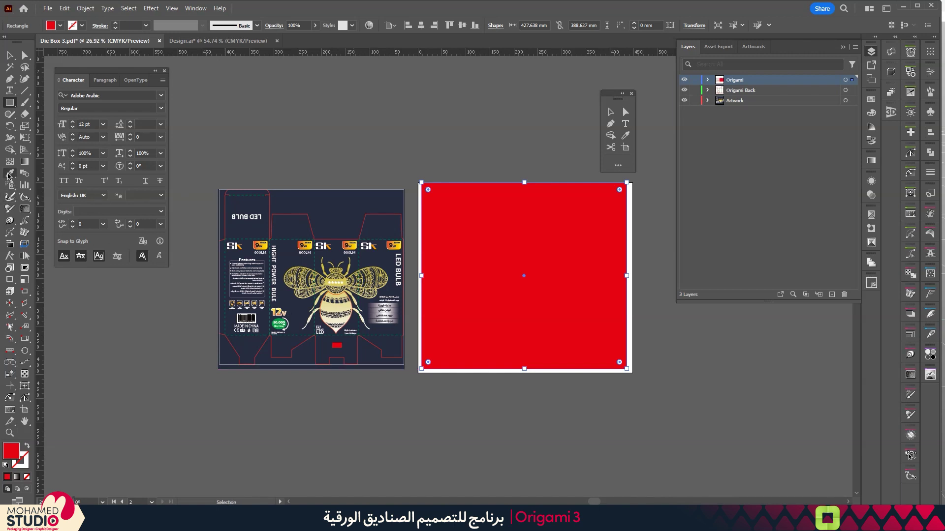
# Step: Give the rectangle a light cream fill using the Color Picker
pyautogui.click(10, 174)
pyautogui.click(327, 315)
pyautogui.press('v')
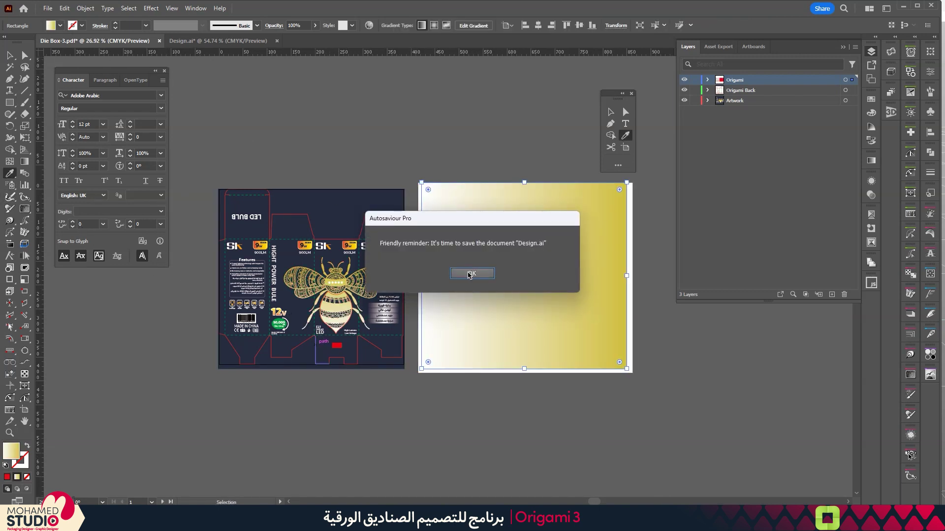
pyautogui.click(471, 273)
pyautogui.click(60, 26)
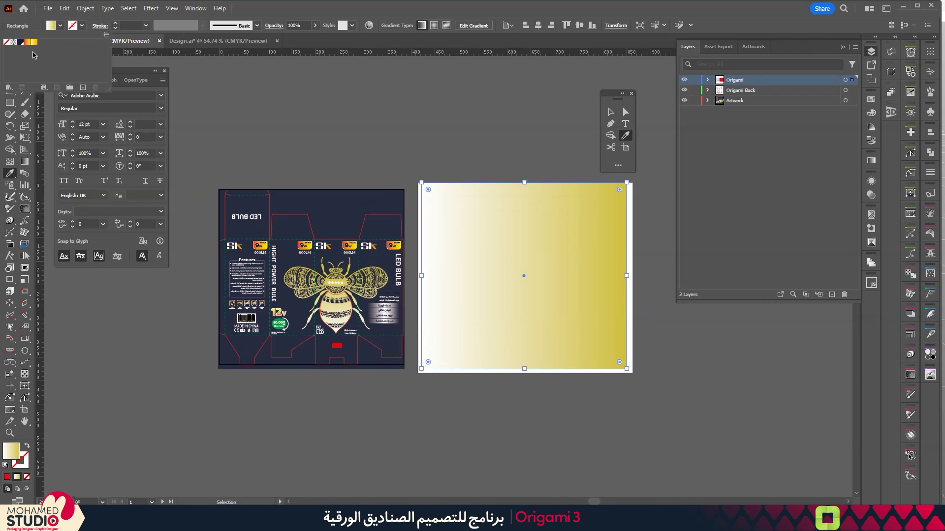
pyautogui.click(13, 452)
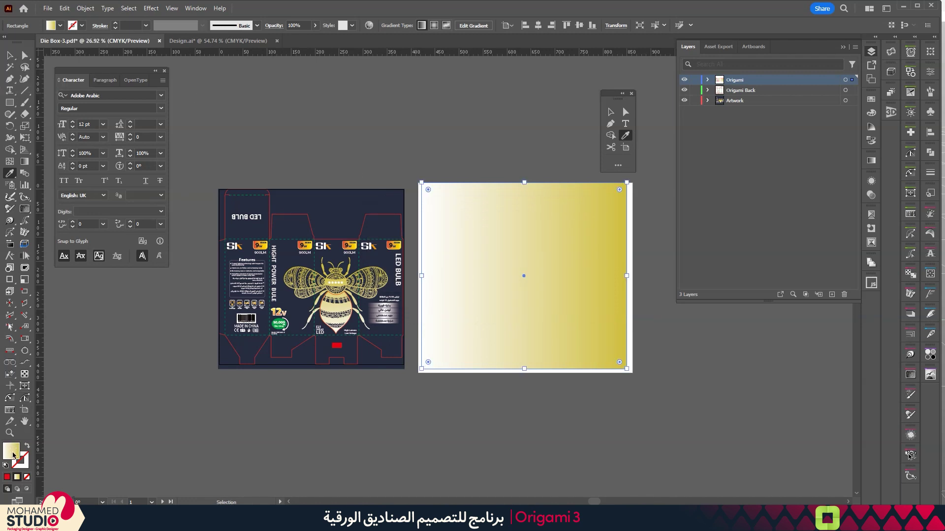
pyautogui.doubleClick(12, 452)
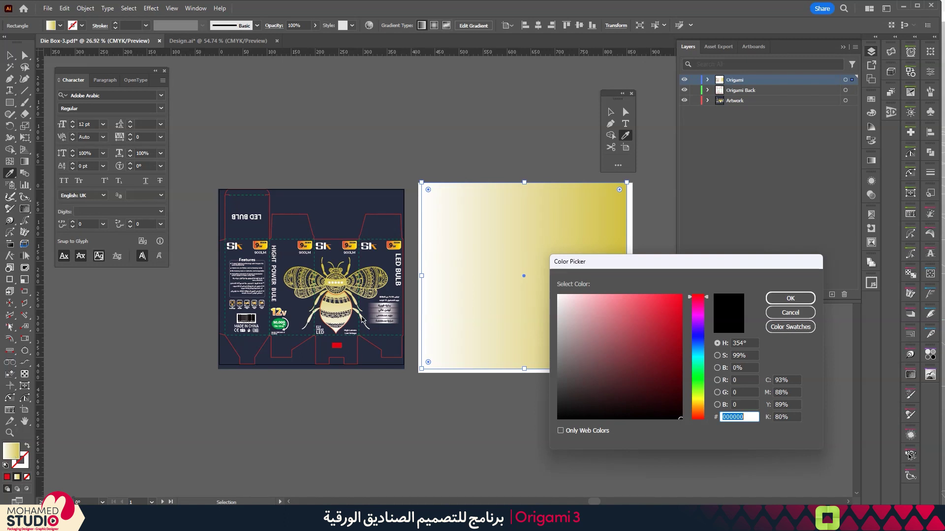
pyautogui.click(700, 398)
pyautogui.moveTo(699, 398); pyautogui.dragTo(699, 403)
pyautogui.moveTo(662, 344); pyautogui.dragTo(583, 297)
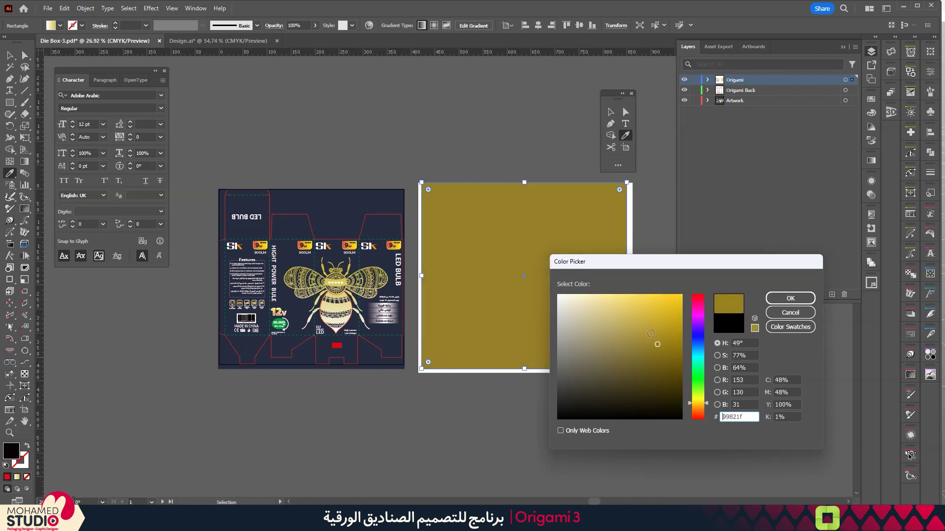
pyautogui.click(790, 298)
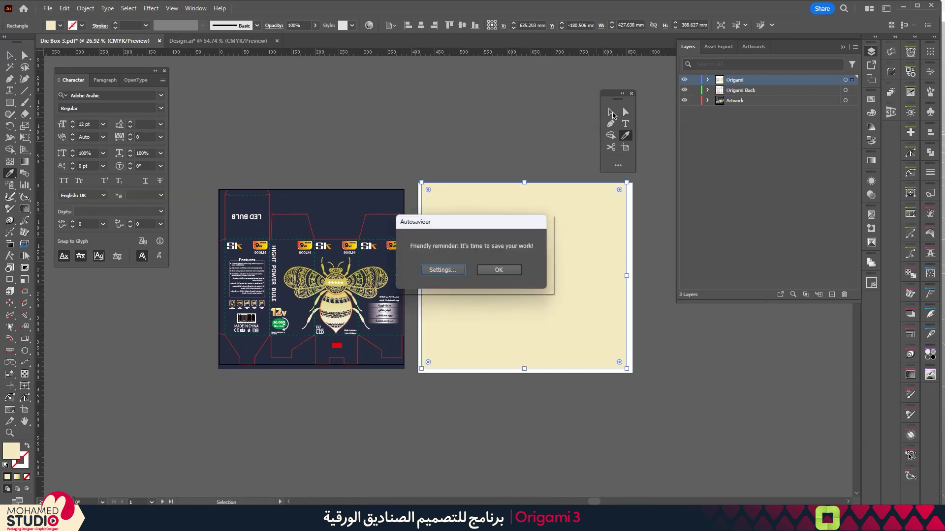
pyautogui.press('Return')
pyautogui.press('v')
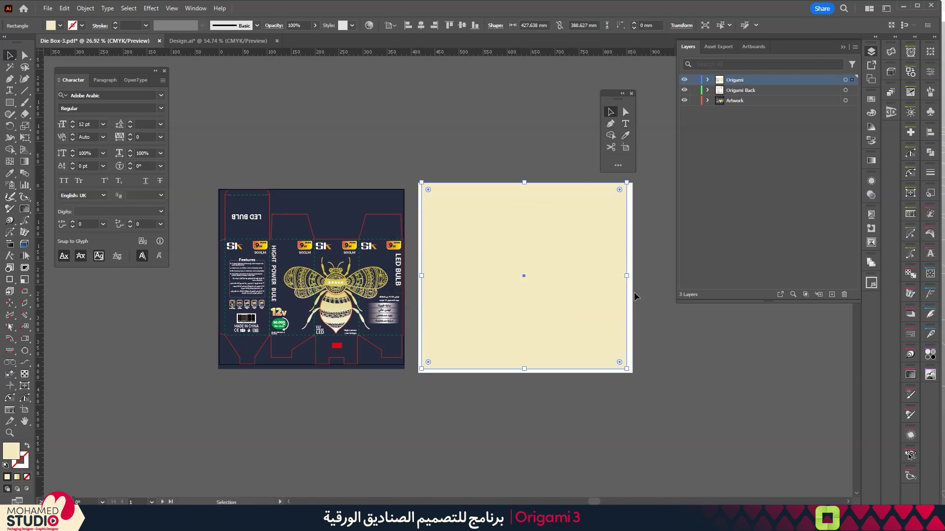
# Step: Stretch the cream rectangle to the artboard edges and move it into the Artwork layer
pyautogui.moveTo(628, 280); pyautogui.dragTo(633, 279)
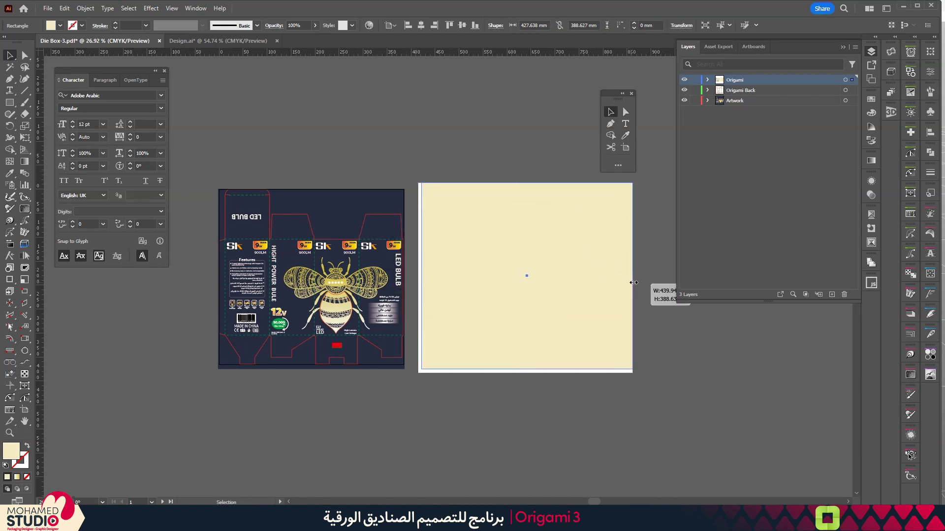
pyautogui.moveTo(421, 284); pyautogui.dragTo(418, 284)
pyautogui.moveTo(525, 371); pyautogui.dragTo(527, 374)
pyautogui.moveTo(524, 186); pyautogui.dragTo(525, 184)
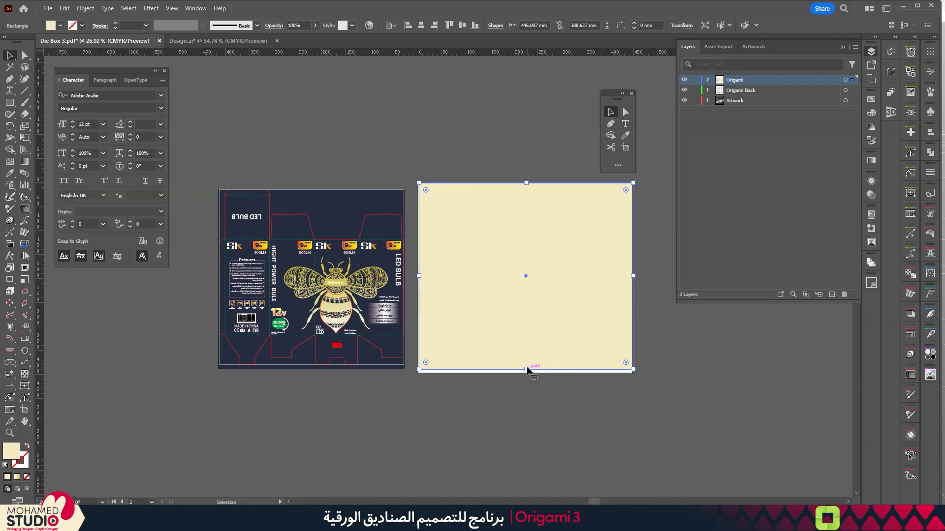
pyautogui.moveTo(527, 370); pyautogui.dragTo(527, 372)
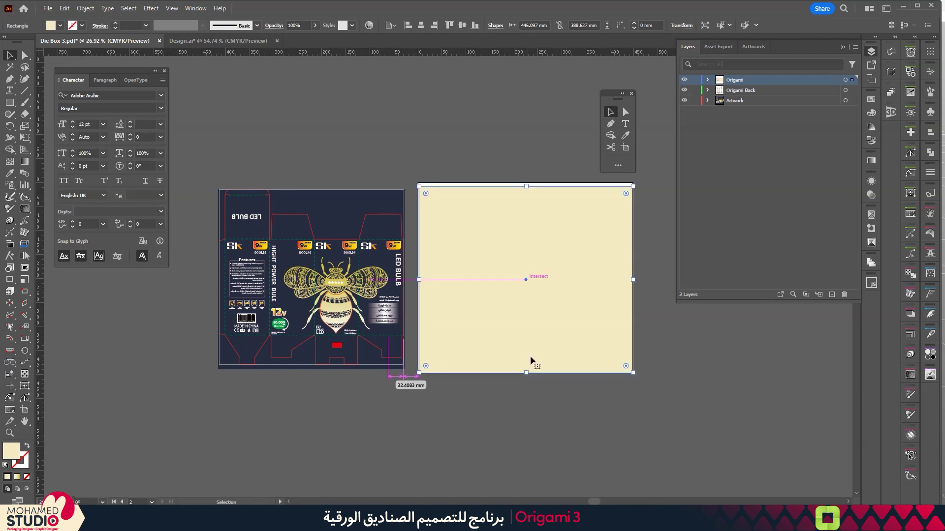
pyautogui.moveTo(527, 187); pyautogui.dragTo(527, 183)
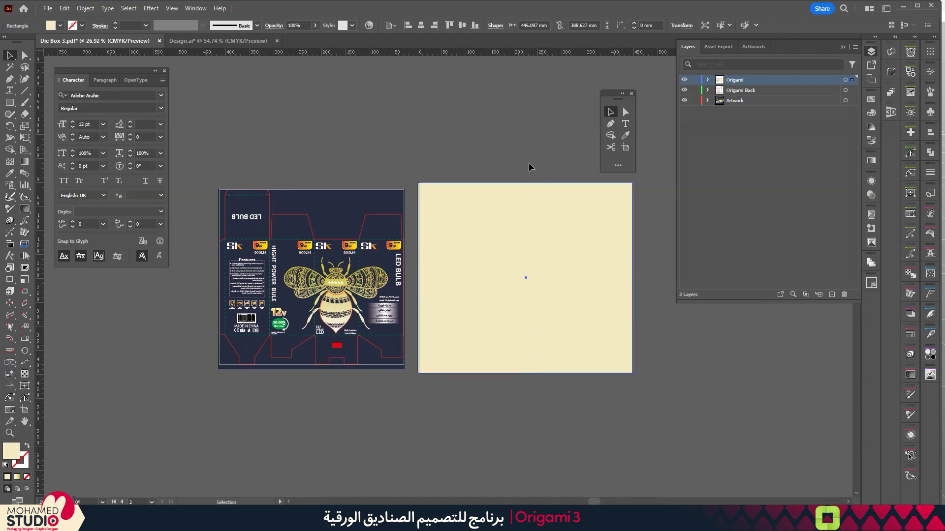
pyautogui.click(527, 170)
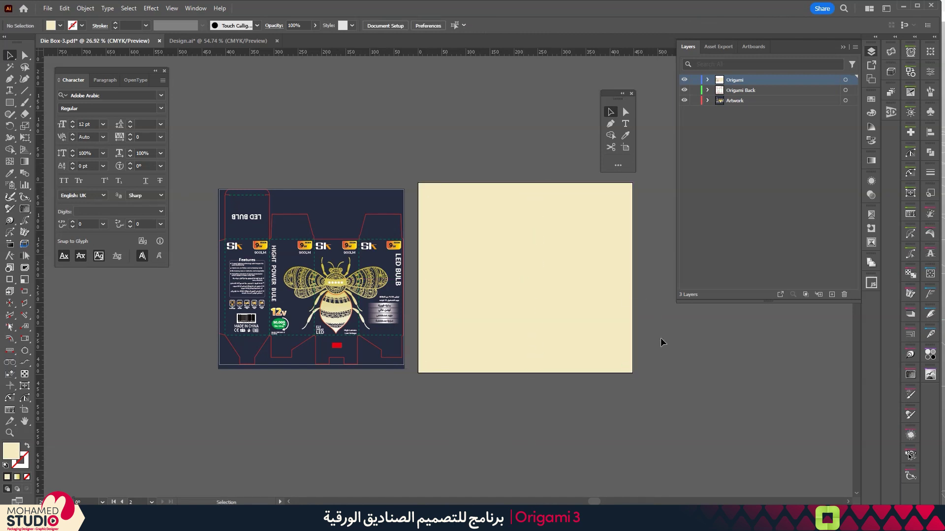
pyautogui.click(616, 228)
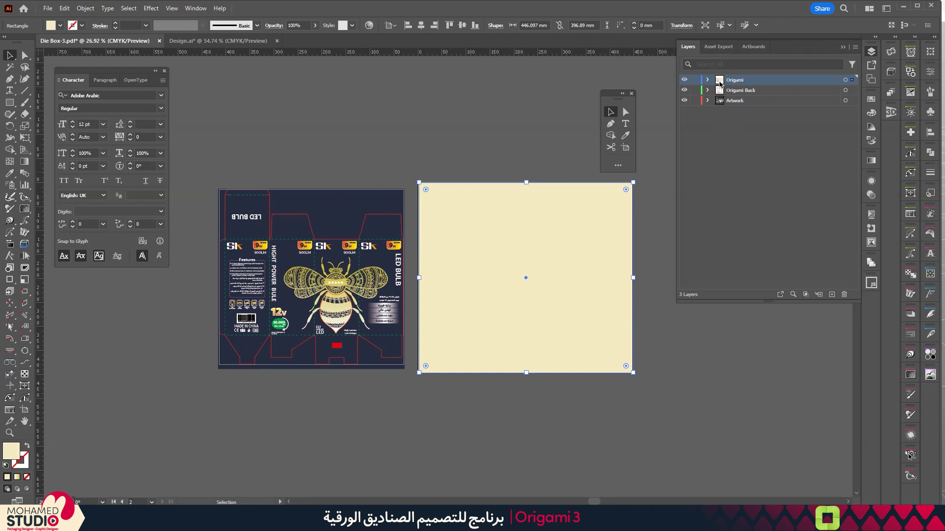
pyautogui.moveTo(853, 87); pyautogui.dragTo(850, 102)
# Step: Reload the box in Origami 3 with the updated Illustrator artwork
pyautogui.click(570, 160)
pyautogui.click(529, 465)
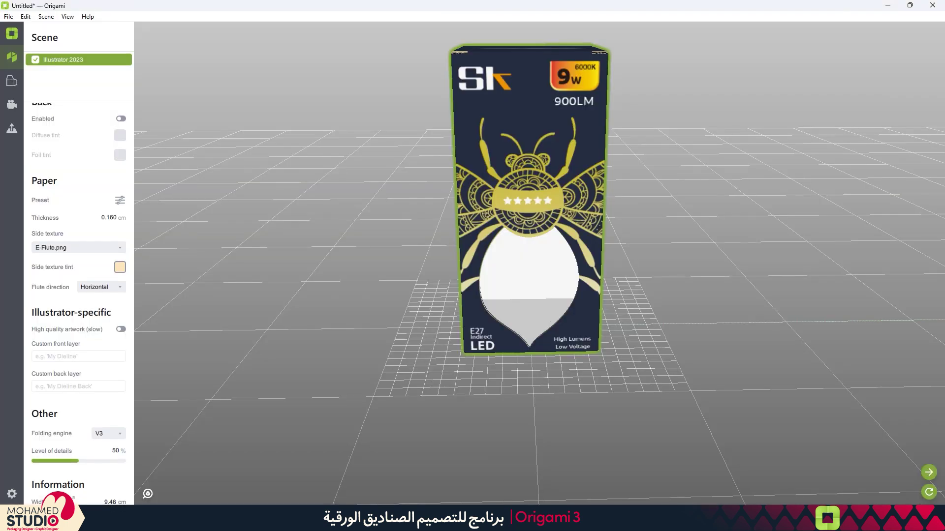
pyautogui.click(929, 492)
# Step: Enable the box's Back side, refresh, and orbit to inspect the cream bulb window
pyautogui.moveTo(131, 282); pyautogui.dragTo(132, 235)
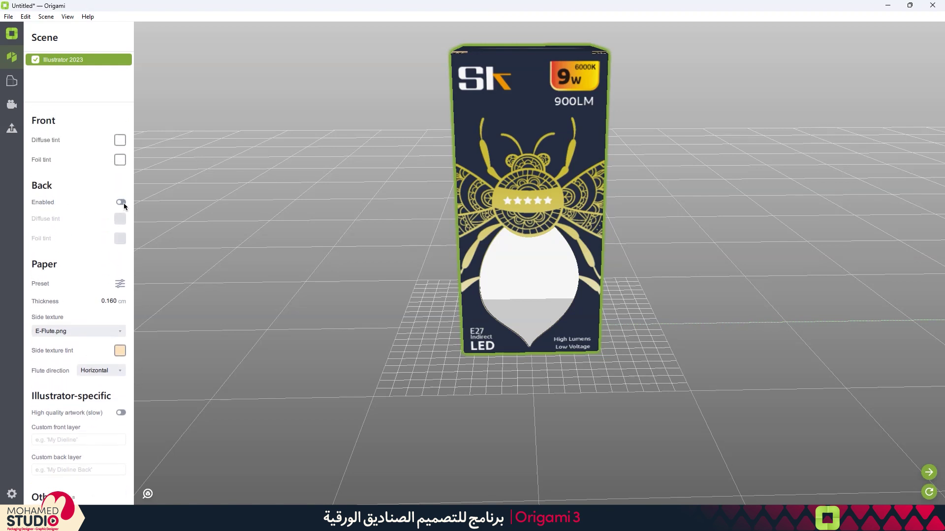
pyautogui.click(121, 202)
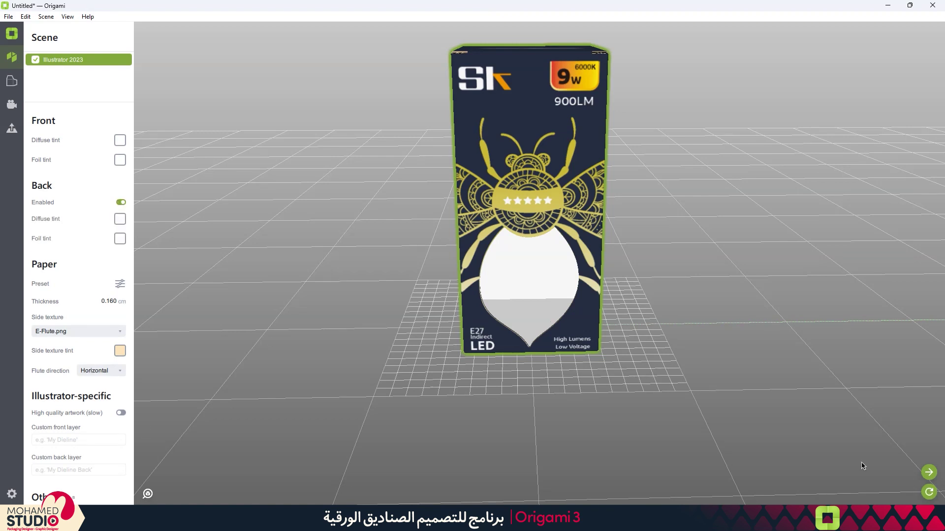
pyautogui.click(929, 492)
pyautogui.moveTo(679, 259)
pyautogui.mouseDown()
pyautogui.moveTo(679, 218)
pyautogui.moveTo(501, 285)
pyautogui.moveTo(522, 262)
pyautogui.mouseUp()
pyautogui.moveTo(508, 226)
pyautogui.mouseDown()
pyautogui.moveTo(635, 239)
pyautogui.moveTo(710, 332)
pyautogui.moveTo(735, 317)
pyautogui.moveTo(795, 319)
pyautogui.mouseUp()
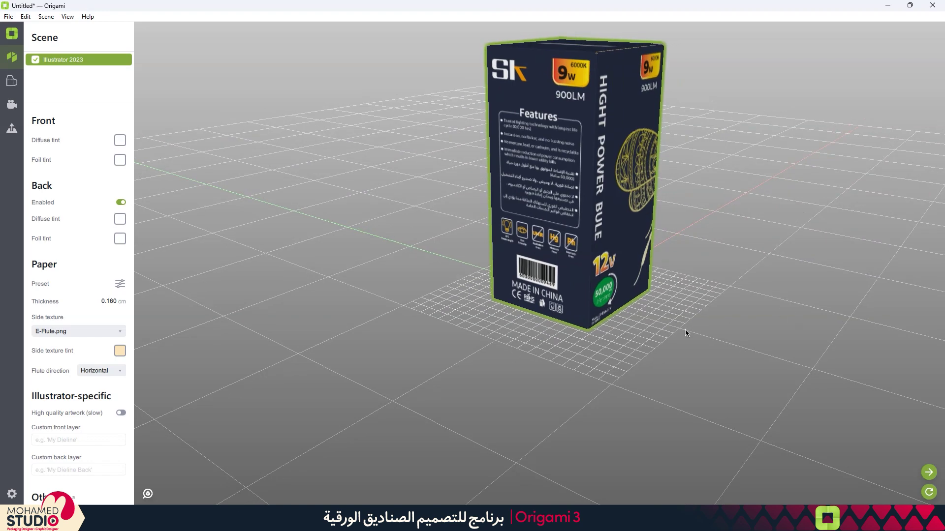
pyautogui.moveTo(668, 322); pyautogui.dragTo(586, 334)
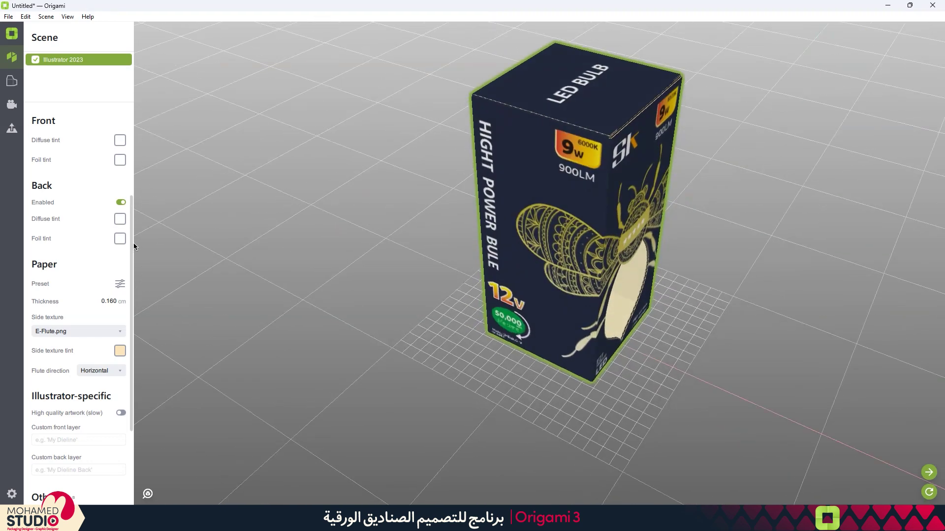
pyautogui.moveTo(132, 256); pyautogui.dragTo(128, 346)
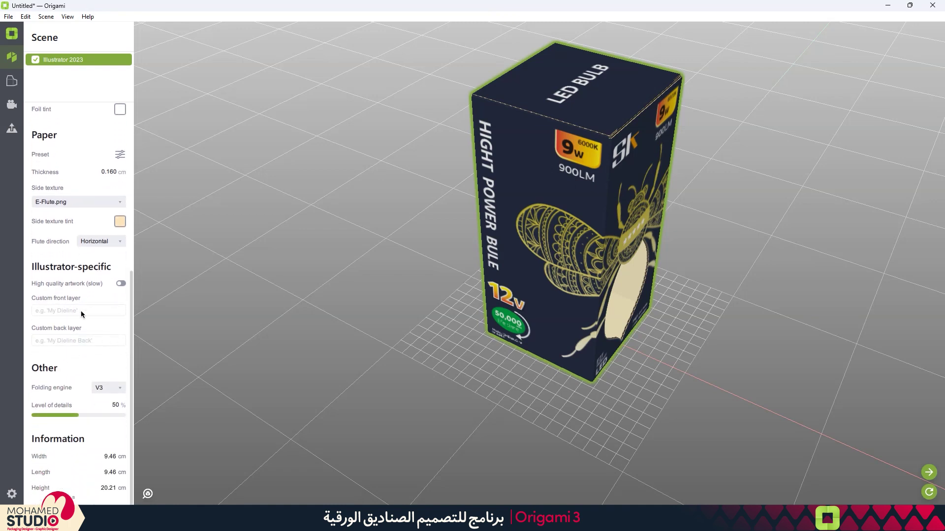
# Step: Orbit the camera to a front view at yaw about -179°, with the floor grid shown
pyautogui.scroll(5, 125, 159)
pyautogui.scroll(-2, 125, 159)
pyautogui.scroll(-4, 125, 159)
pyautogui.click(12, 104)
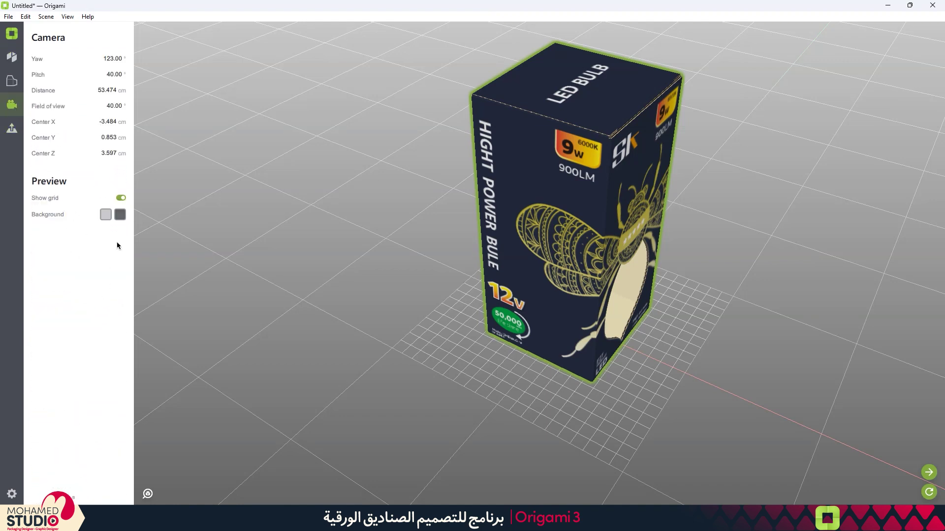
pyautogui.click(121, 198)
pyautogui.moveTo(298, 299); pyautogui.dragTo(251, 270)
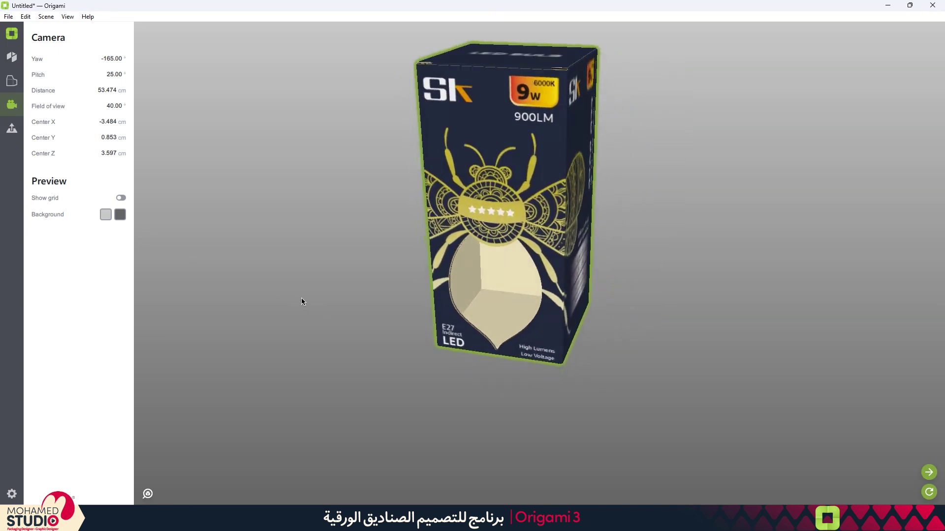
pyautogui.click(118, 197)
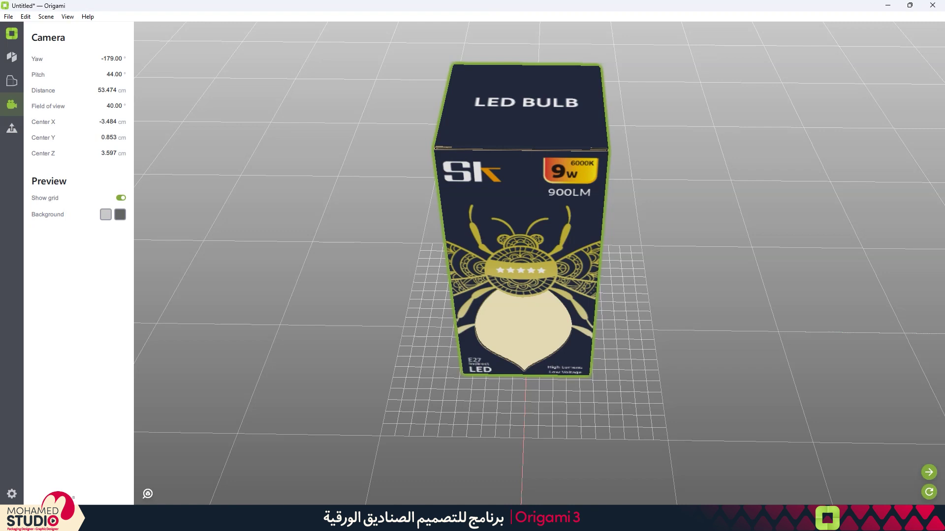
pyautogui.click(12, 57)
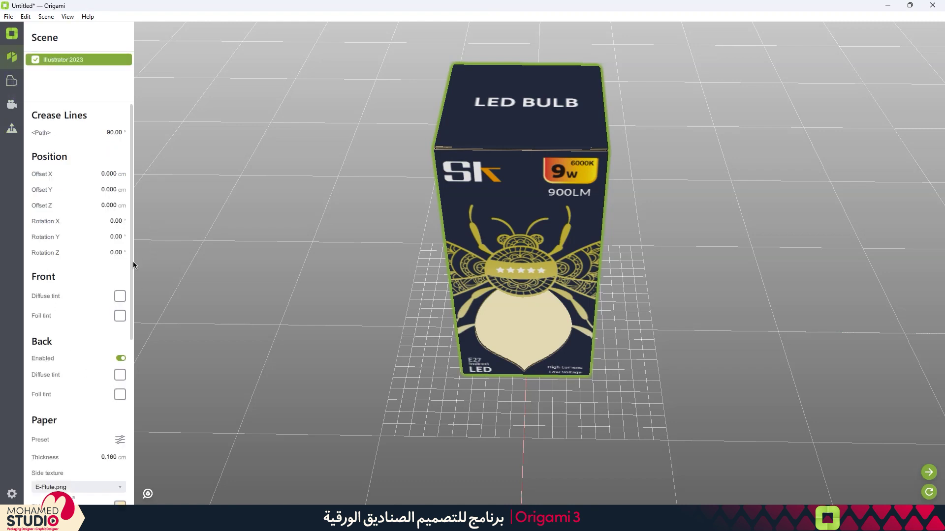
# Step: Enable 'High quality artwork (slow)' under Illustrator-specific and orbit to the box's side face
pyautogui.moveTo(133, 264); pyautogui.dragTo(134, 363)
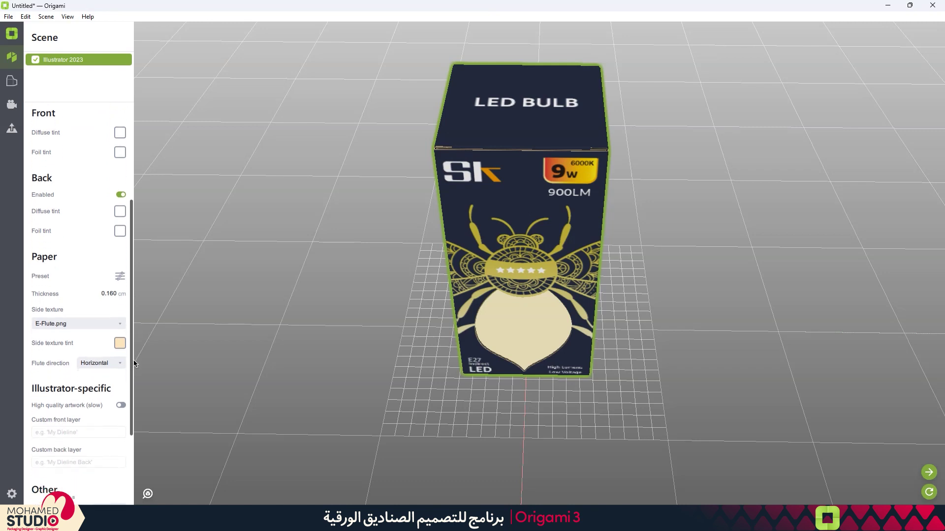
pyautogui.scroll(-2, 66, 374)
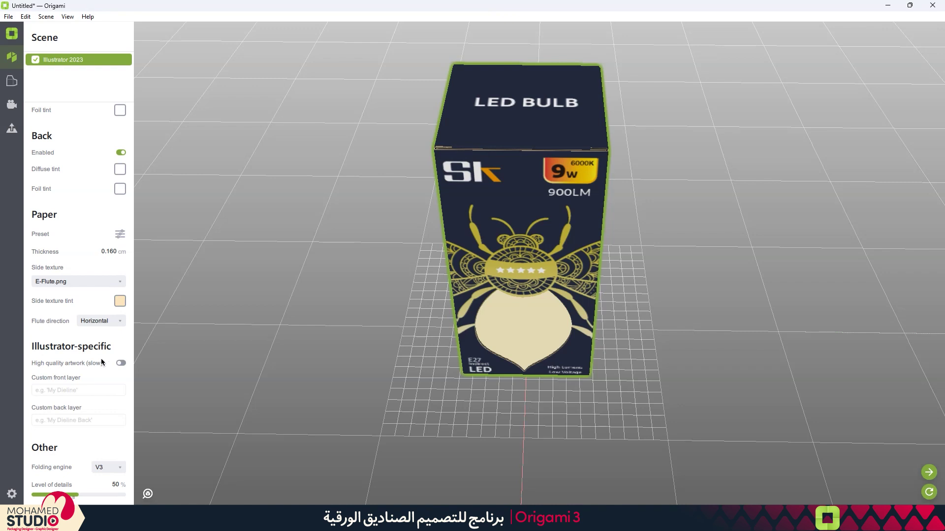
pyautogui.click(121, 363)
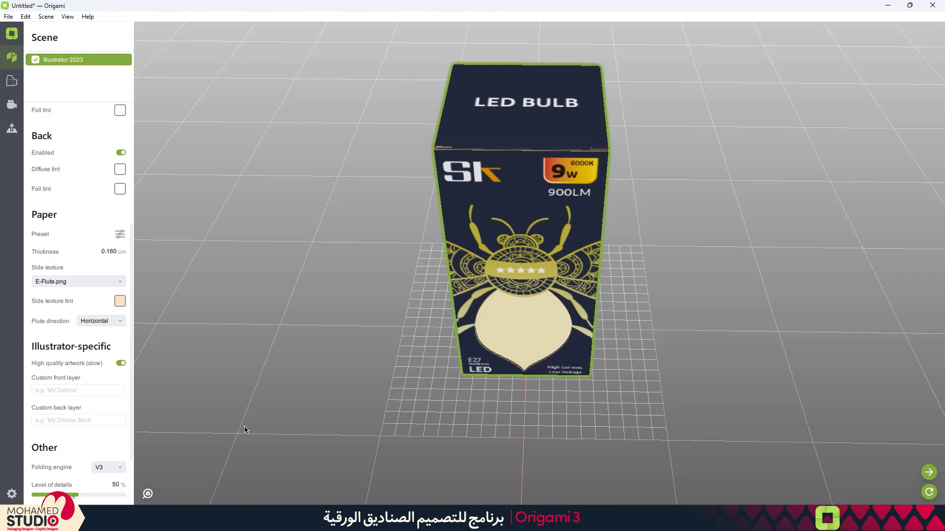
pyautogui.moveTo(290, 379)
pyautogui.mouseDown()
pyautogui.moveTo(678, 193)
pyautogui.moveTo(680, 214)
pyautogui.moveTo(662, 214)
pyautogui.mouseUp()
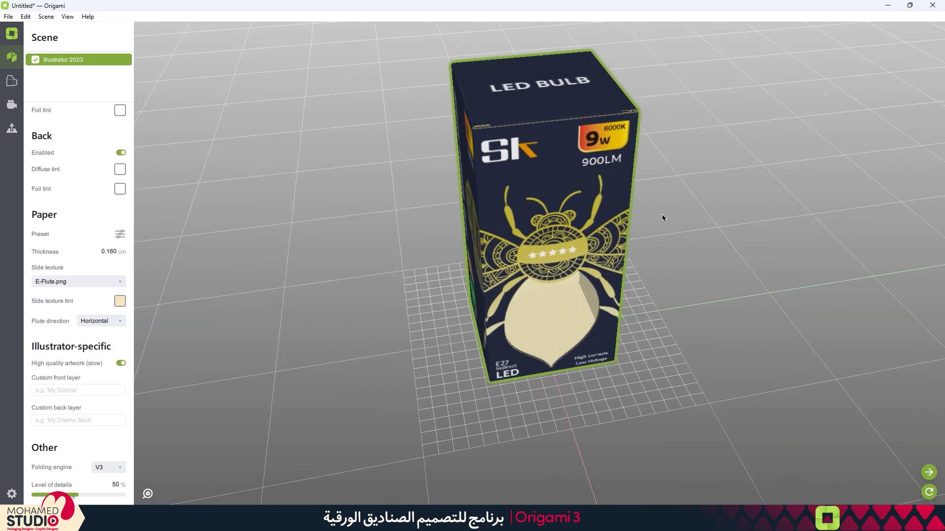
pyautogui.click(146, 122)
pyautogui.moveTo(366, 221)
pyautogui.mouseDown()
pyautogui.moveTo(358, 206)
pyautogui.moveTo(405, 213)
pyautogui.moveTo(530, 188)
pyautogui.mouseUp()
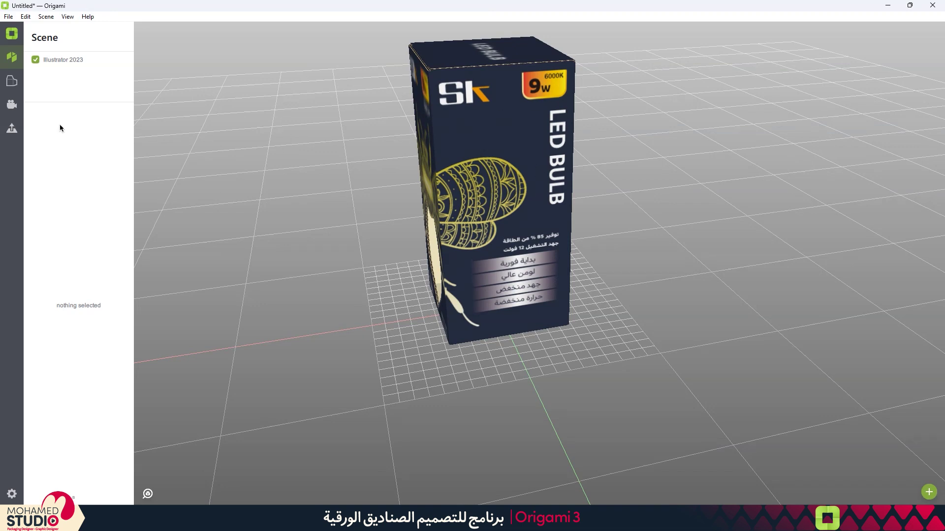
# Step: Inspect the fold angle of the left vertical crease on the flat Illustrator 2023 dieline
pyautogui.click(12, 82)
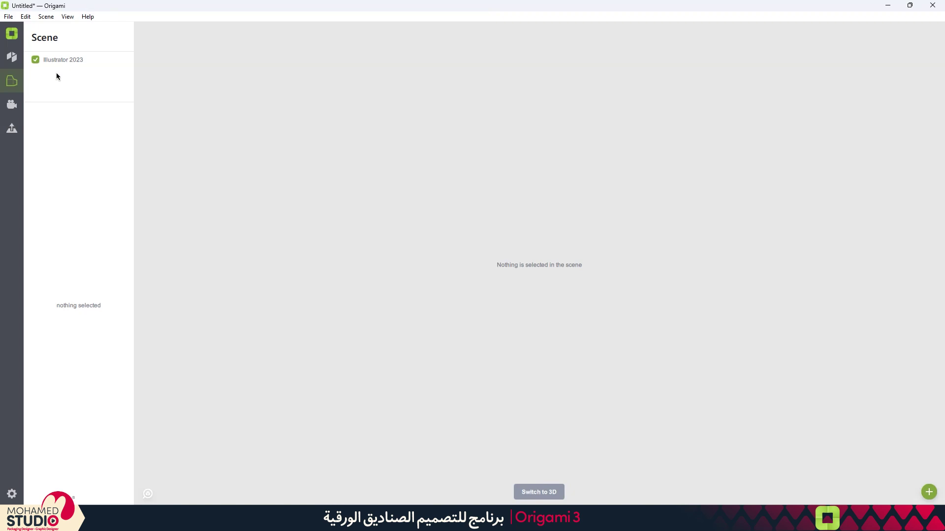
pyautogui.click(71, 61)
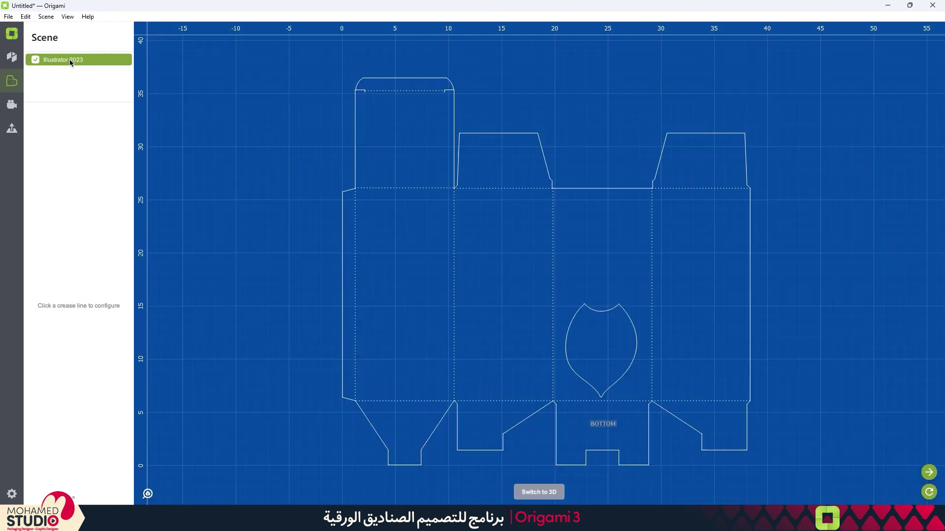
pyautogui.click(355, 275)
pyautogui.doubleClick(112, 134)
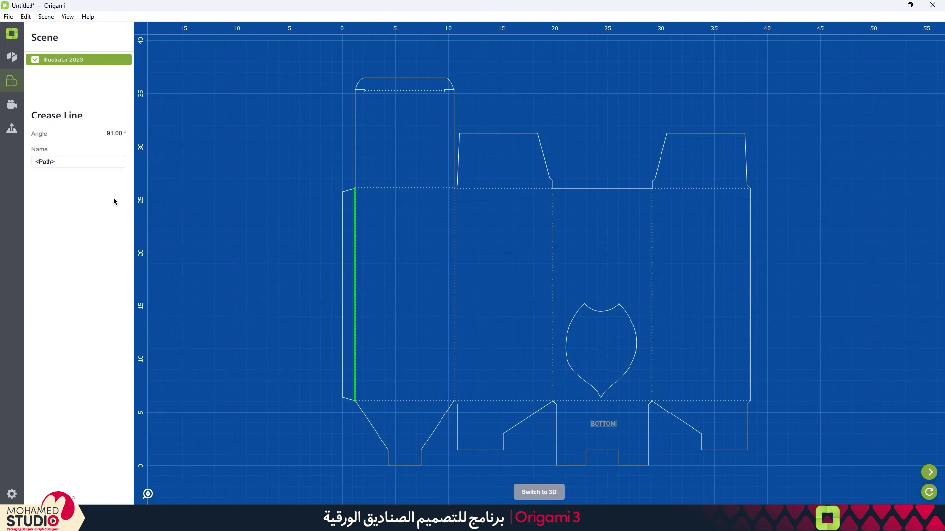
pyautogui.click(205, 200)
# Step: Return to the folded 3D view, orbit the box, and show the Export options
pyautogui.click(12, 56)
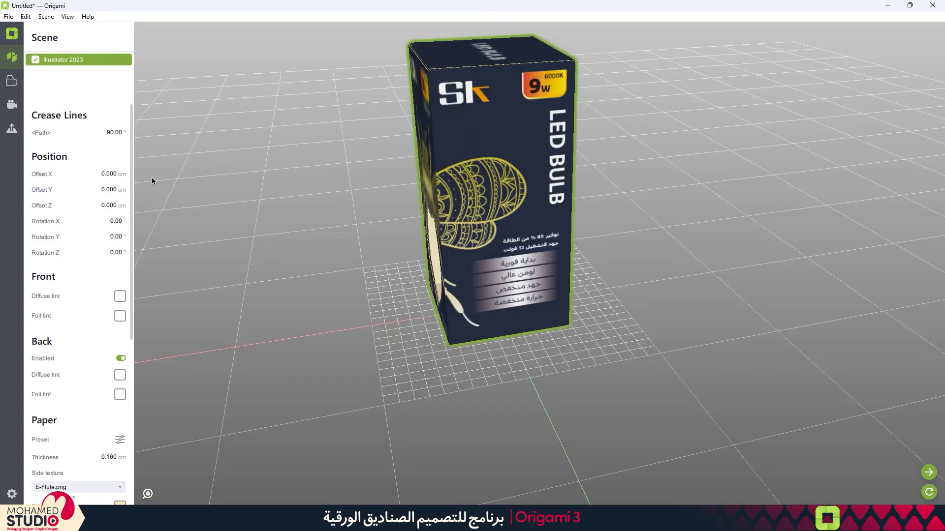
pyautogui.moveTo(687, 192)
pyautogui.mouseDown()
pyautogui.moveTo(837, 208)
pyautogui.moveTo(859, 192)
pyautogui.mouseUp()
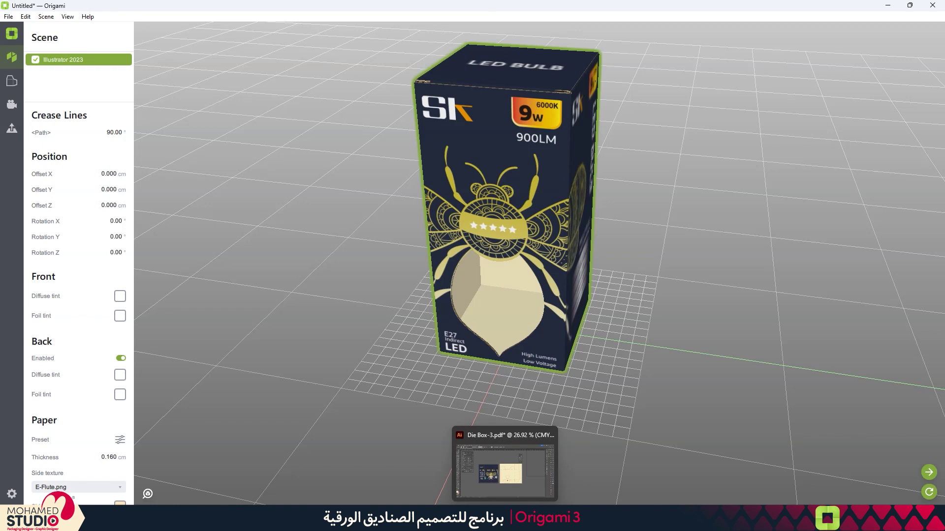
pyautogui.click(10, 129)
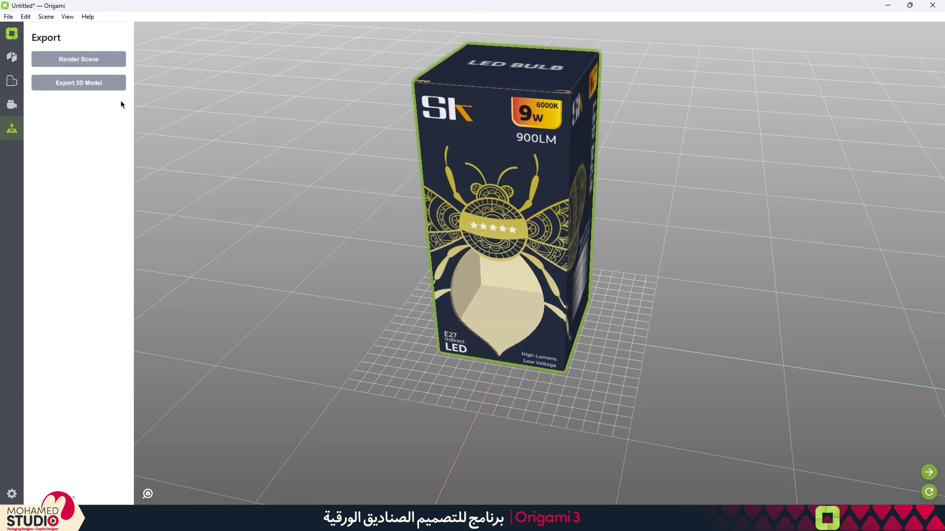
# Step: Export the folded box as a 3D PDF named 'box' to the Desktop
pyautogui.click(101, 83)
pyautogui.click(238, 239)
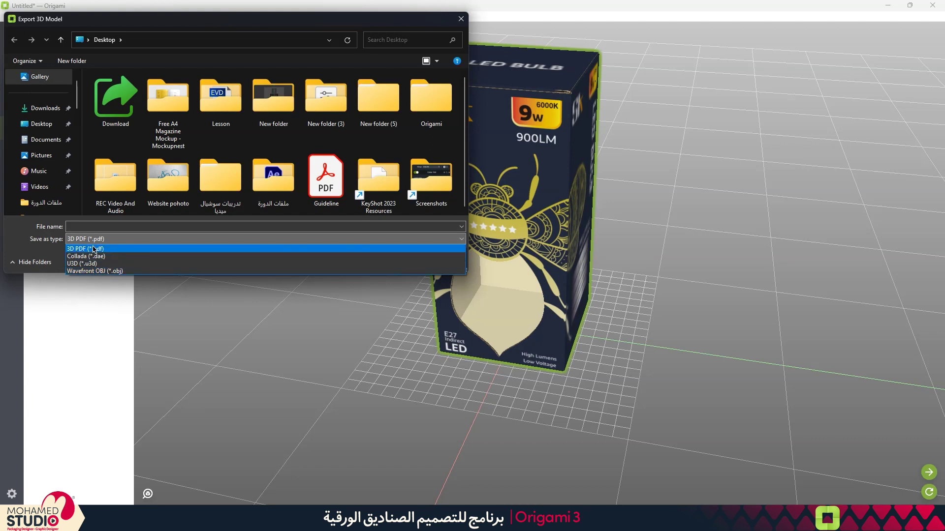
pyautogui.click(97, 249)
pyautogui.click(103, 226)
pyautogui.write('b')
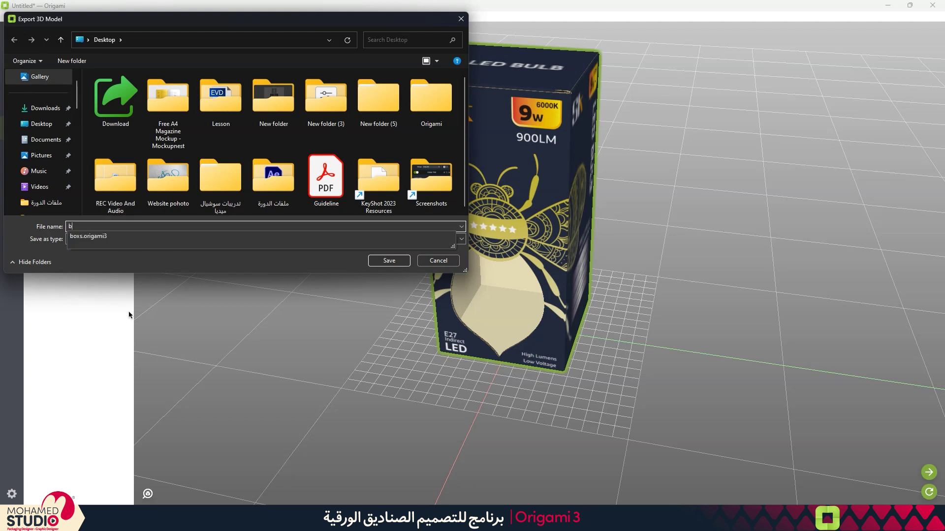
pyautogui.write('ox')
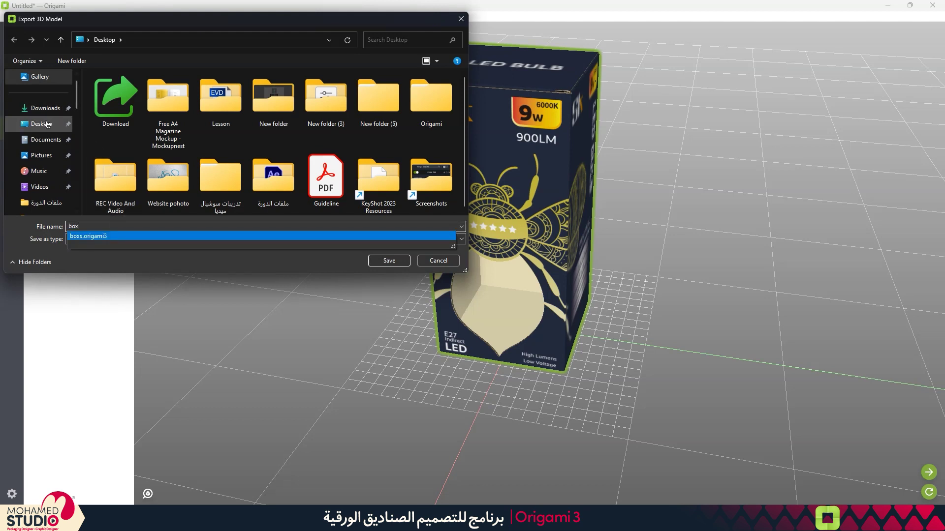
pyautogui.click(42, 124)
pyautogui.click(388, 260)
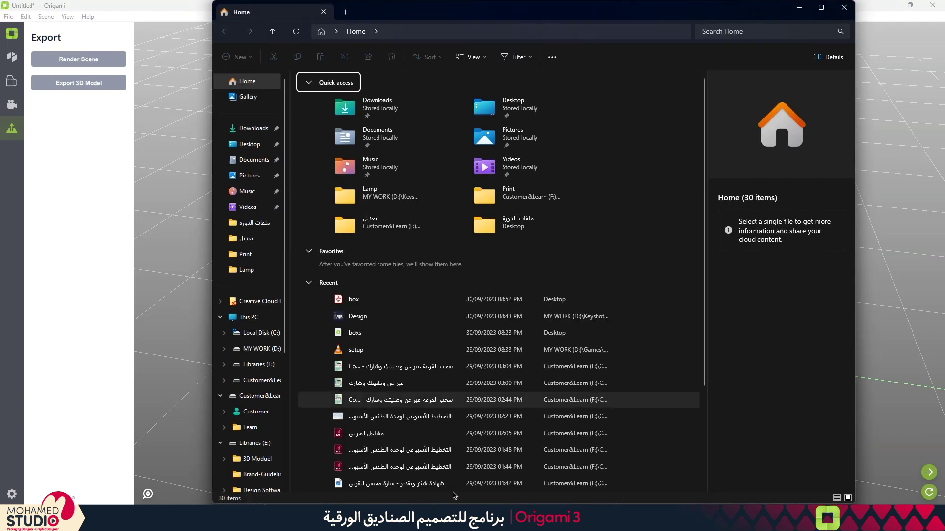
# Step: Open box.pdf from the Desktop folder in Acrobat Pro
pyautogui.click(249, 144)
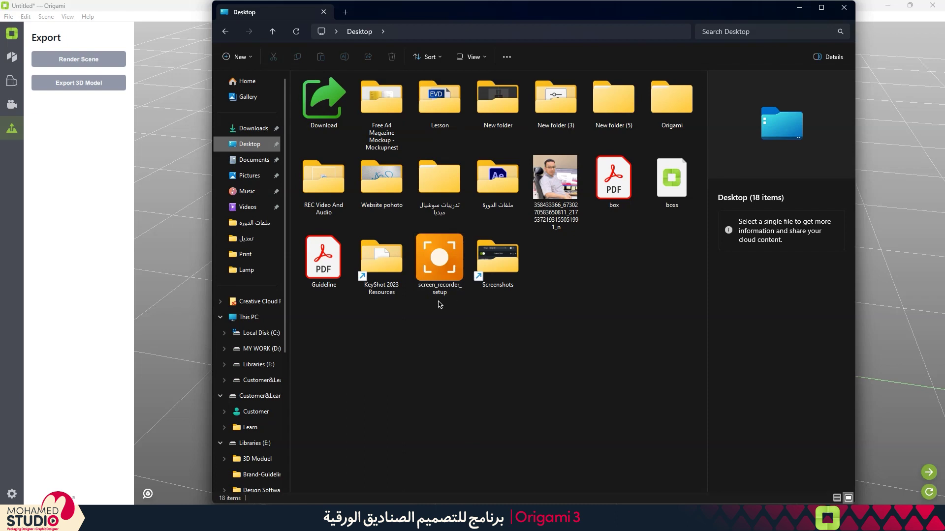
pyautogui.click(619, 198)
pyautogui.doubleClick(619, 198)
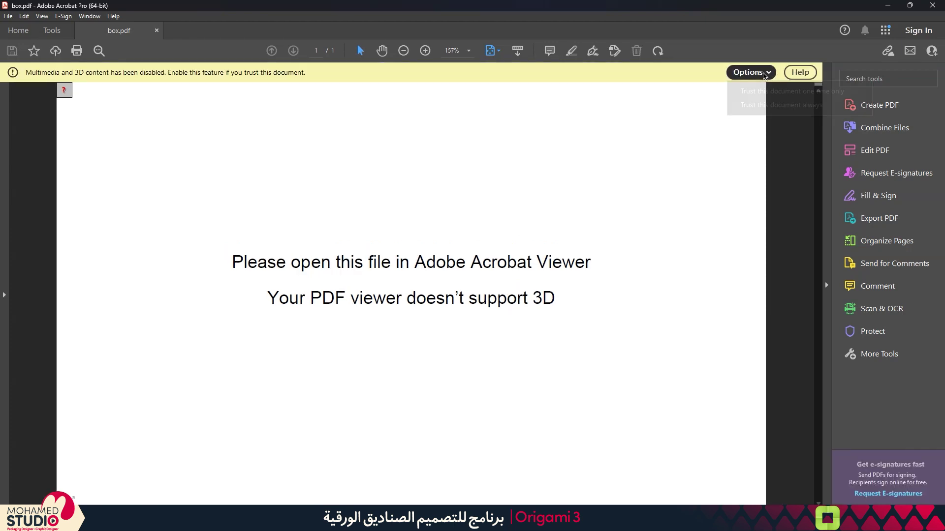
# Step: Trust box.pdf for this session only and activate its 3D box model
pyautogui.click(749, 73)
pyautogui.click(767, 92)
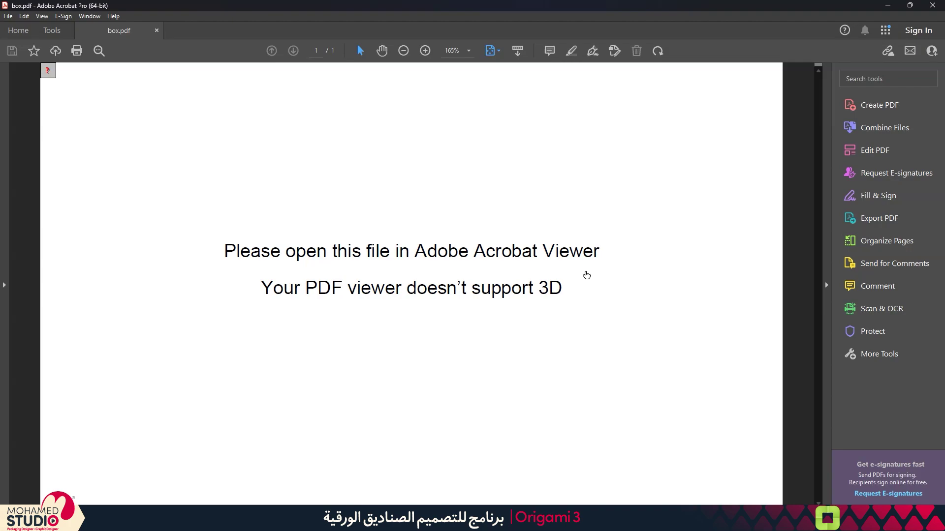
pyautogui.click(590, 298)
# Step: Rotate the 3D box to inspect its top, side and front, then return to Origami
pyautogui.moveTo(526, 217)
pyautogui.mouseDown()
pyautogui.moveTo(572, 192)
pyautogui.moveTo(697, 203)
pyautogui.moveTo(579, 203)
pyautogui.moveTo(717, 249)
pyautogui.moveTo(728, 263)
pyautogui.moveTo(774, 179)
pyautogui.moveTo(615, 225)
pyautogui.mouseUp()
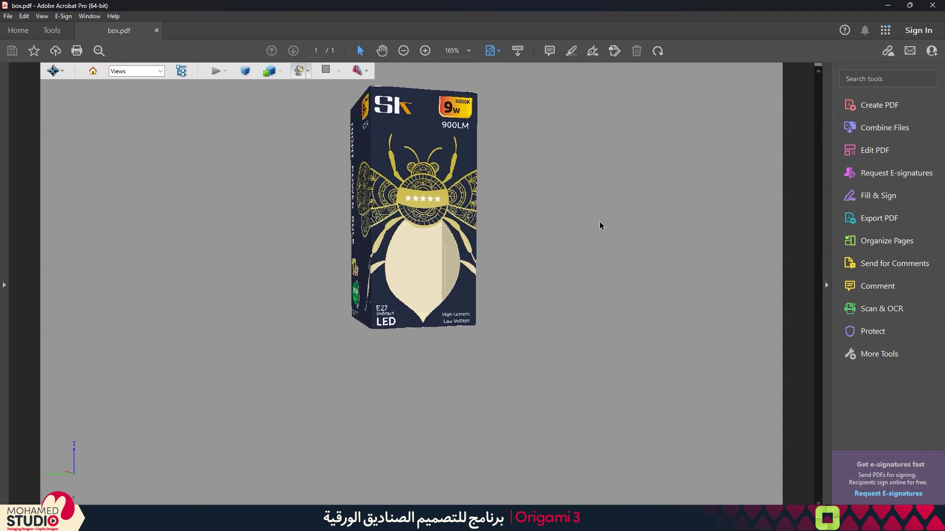
pyautogui.moveTo(525, 186)
pyautogui.mouseDown()
pyautogui.moveTo(521, 244)
pyautogui.moveTo(555, 184)
pyautogui.moveTo(529, 239)
pyautogui.mouseUp()
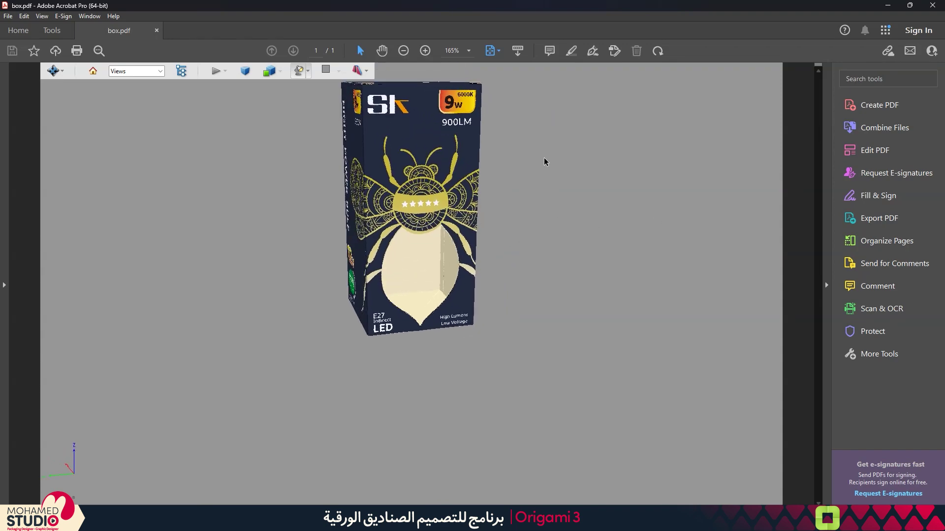
pyautogui.moveTo(544, 204)
pyautogui.mouseDown()
pyautogui.moveTo(536, 226)
pyautogui.moveTo(530, 200)
pyautogui.mouseUp()
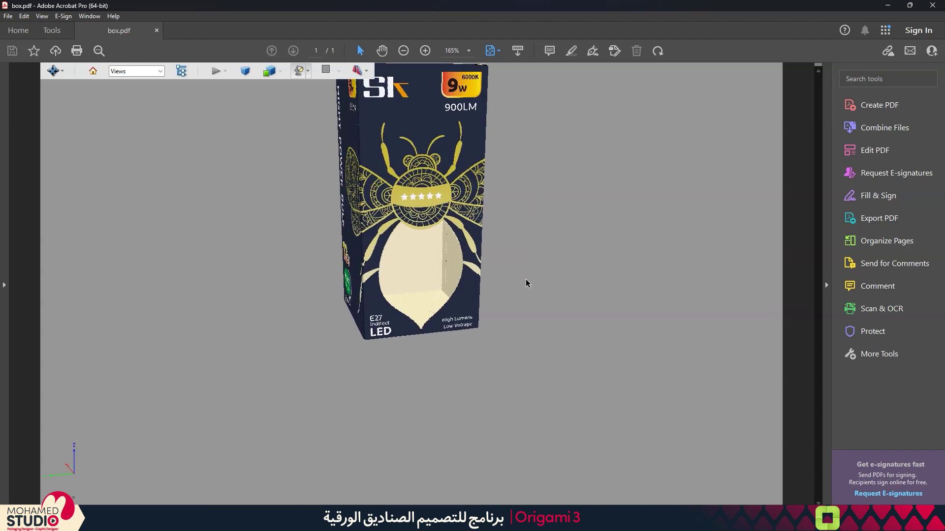
pyautogui.moveTo(523, 263); pyautogui.dragTo(527, 208)
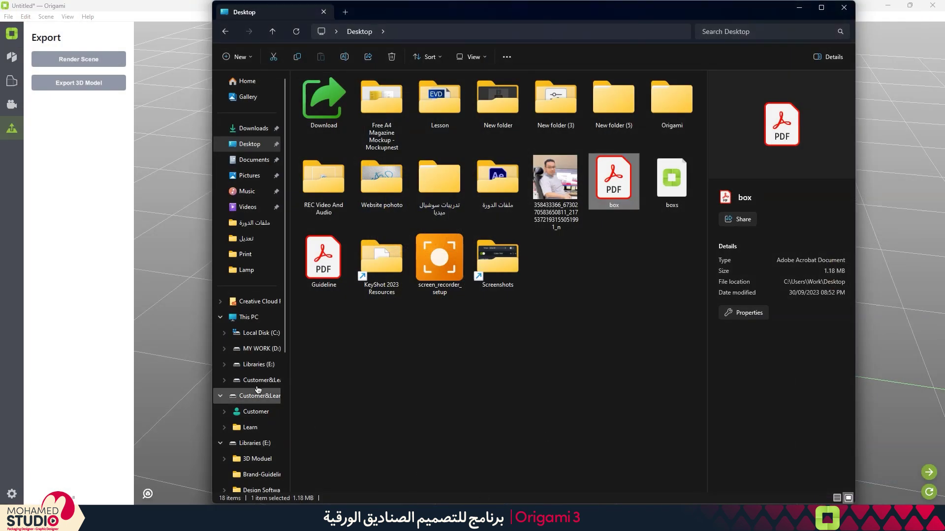
pyautogui.click(192, 353)
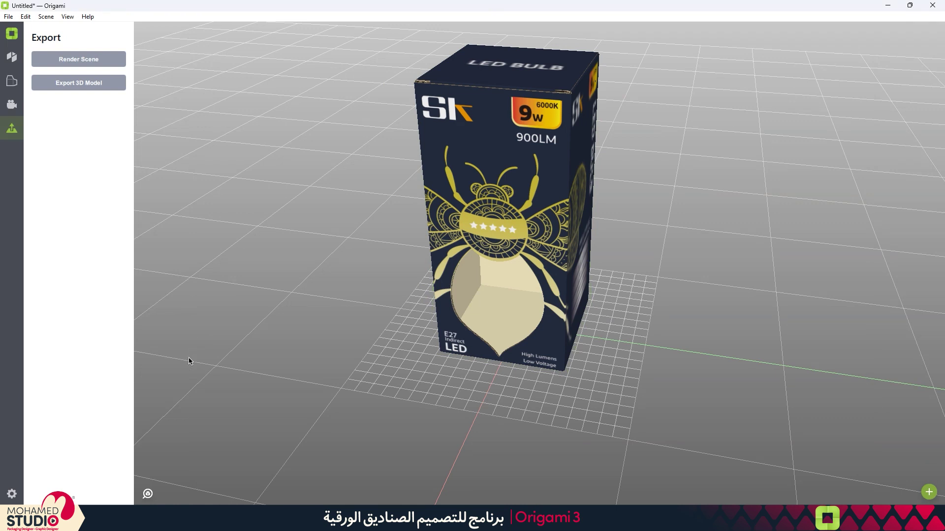
# Step: Orbit to a low front view and open Built-In Renderer options (800 × 479 px, 200 passes)
pyautogui.click(97, 61)
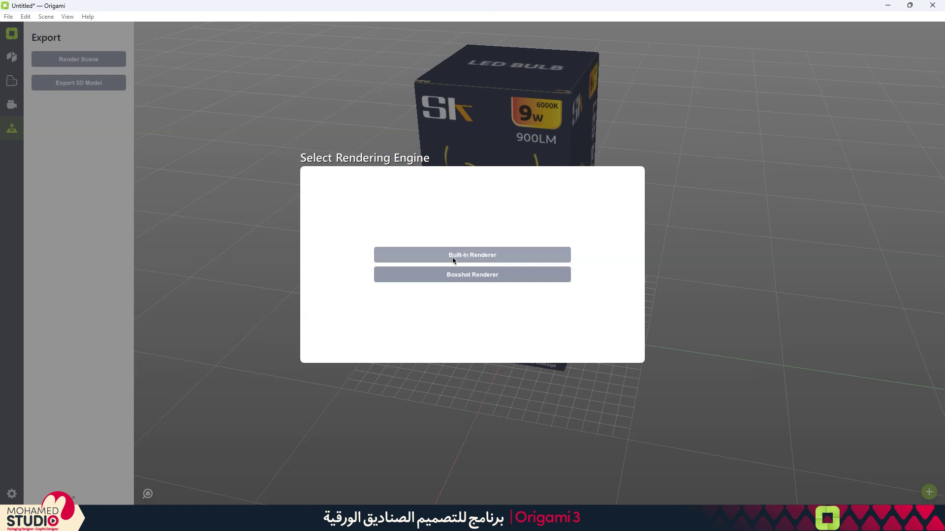
pyautogui.click(514, 258)
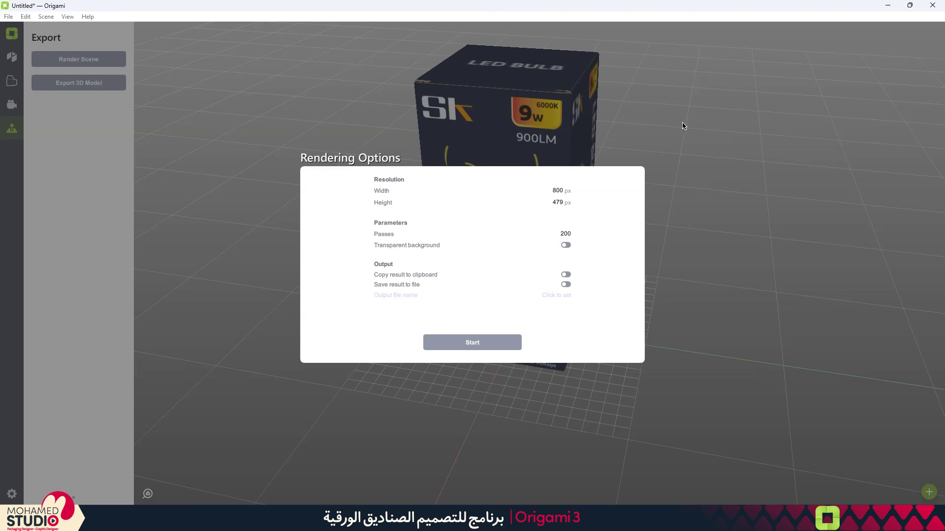
pyautogui.click(684, 161)
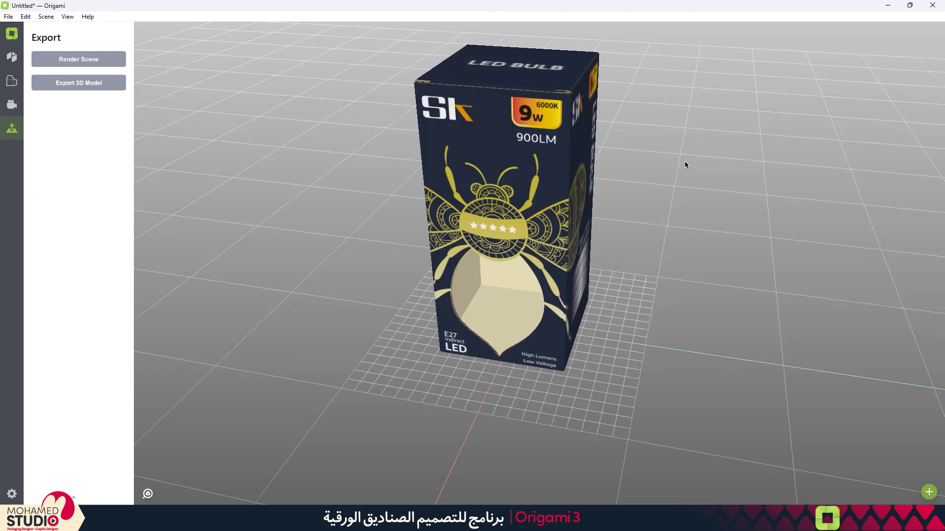
pyautogui.moveTo(512, 172)
pyautogui.mouseDown()
pyautogui.moveTo(534, 211)
pyautogui.moveTo(519, 211)
pyautogui.mouseUp()
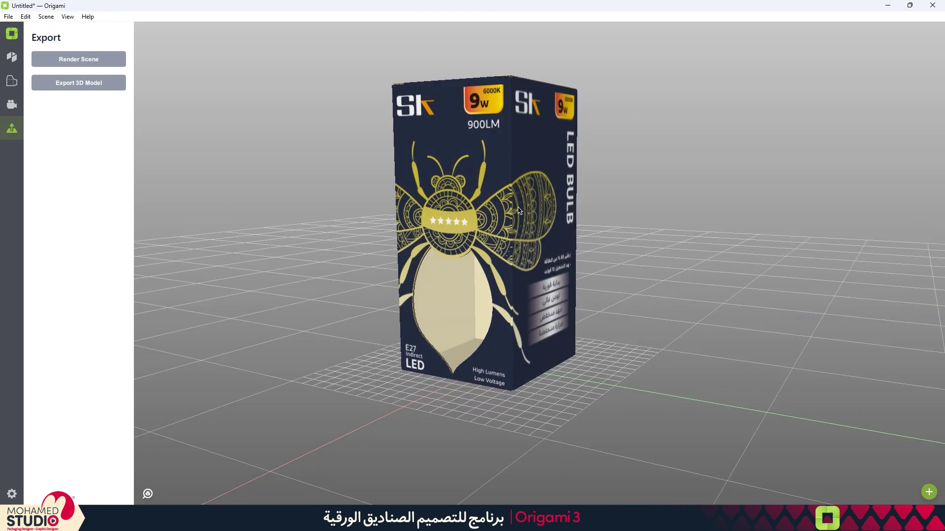
pyautogui.click(79, 60)
pyautogui.click(475, 255)
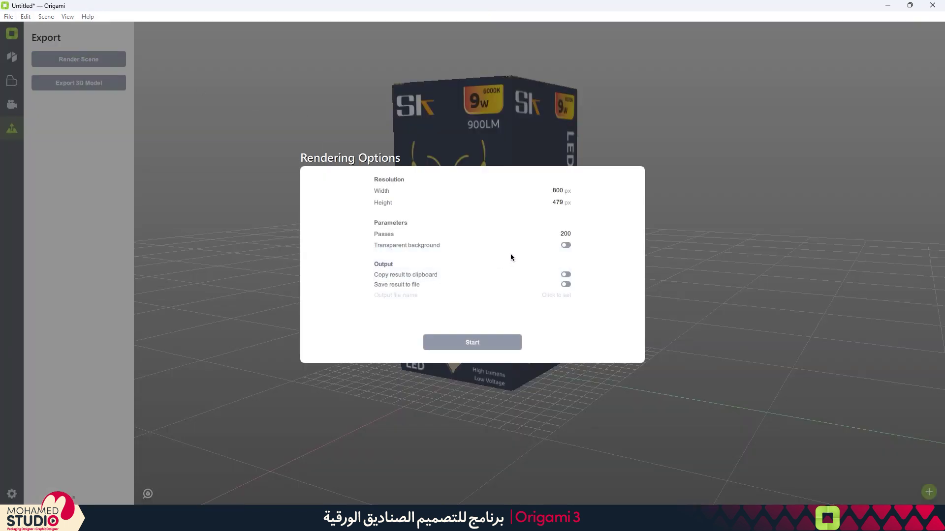
# Step: Set the render size to 1000 × 128 px with a transparent background
pyautogui.doubleClick(553, 192)
pyautogui.write('1')
pyautogui.doubleClick(558, 202)
pyautogui.write('100')
pyautogui.click(565, 245)
# Step: Save the render output as box.png on the Desktop, render, and close the report
pyautogui.click(566, 285)
pyautogui.click(557, 296)
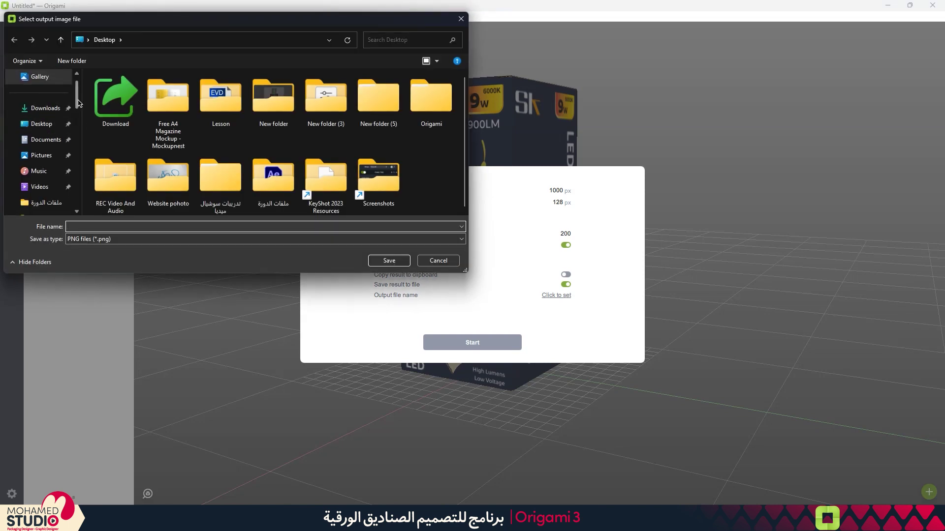
pyautogui.scroll(1, 42, 99)
pyautogui.click(48, 147)
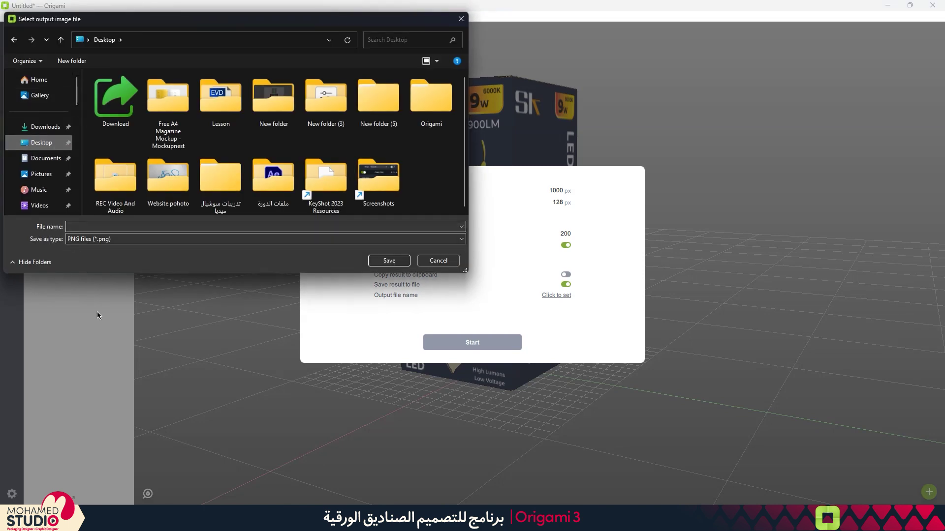
pyautogui.click(228, 227)
pyautogui.write('box')
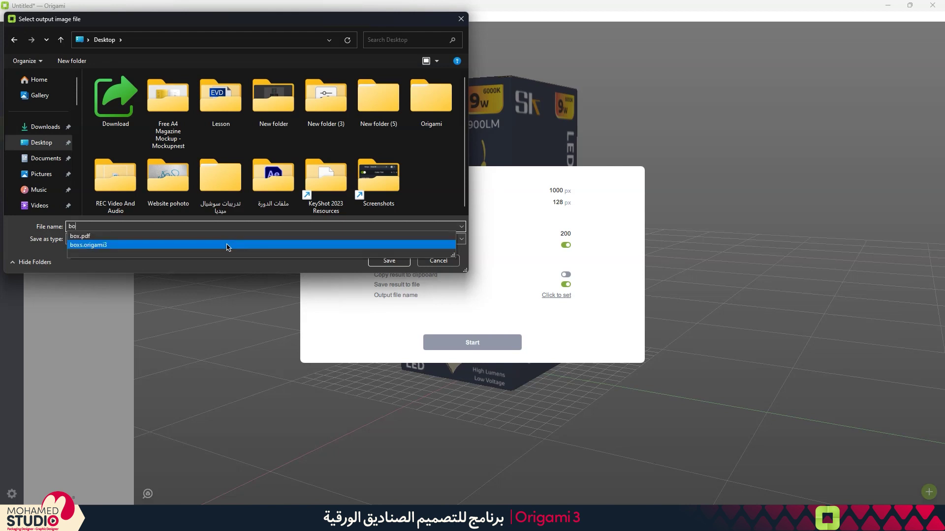
pyautogui.click(379, 265)
pyautogui.click(494, 345)
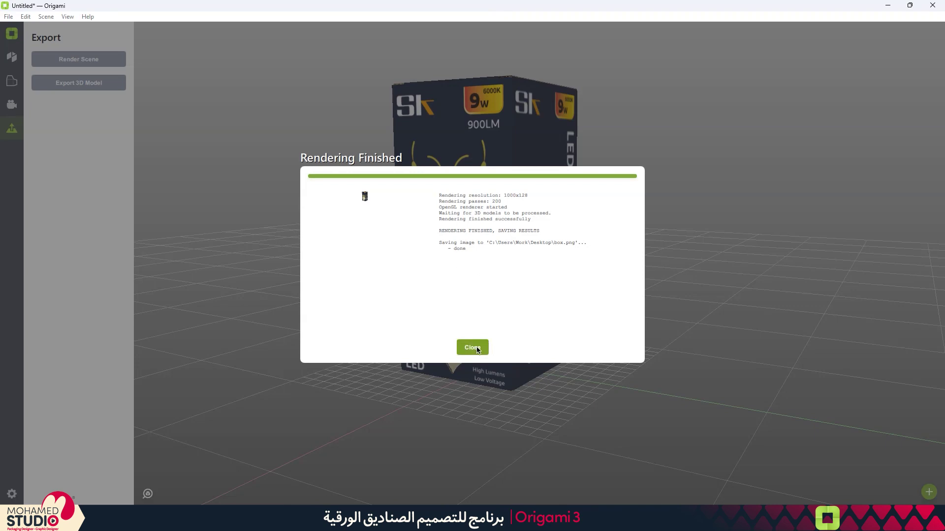
pyautogui.click(472, 347)
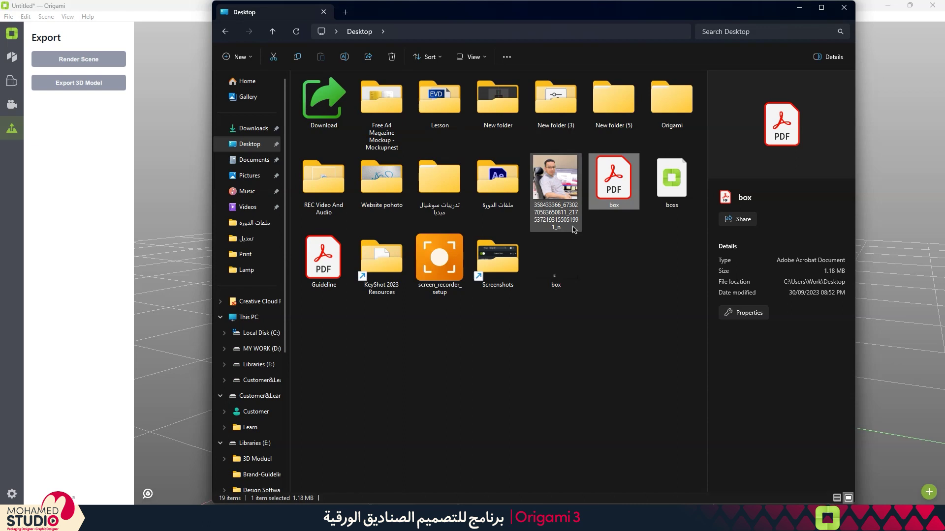
# Step: Preview the tiny rendered box.png, then close the preview and File Explorer
pyautogui.click(554, 274)
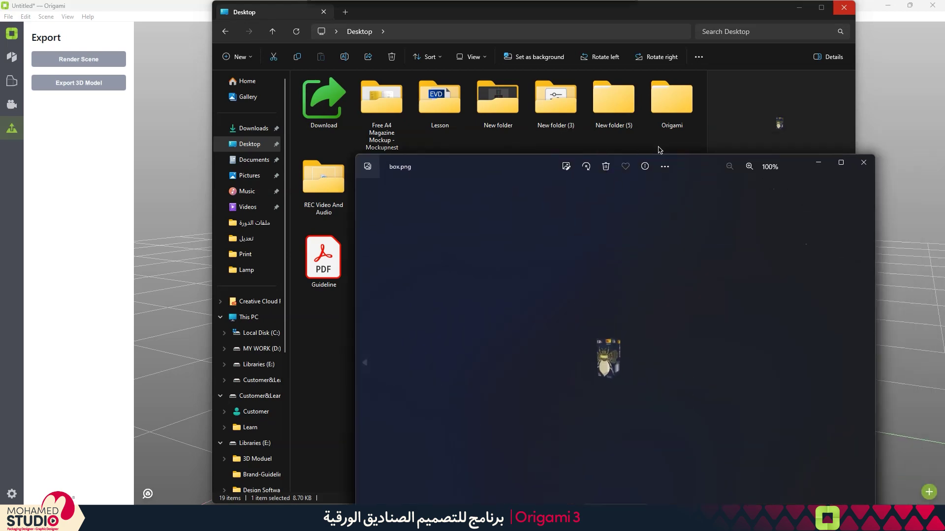
pyautogui.moveTo(446, 341); pyautogui.dragTo(483, 324)
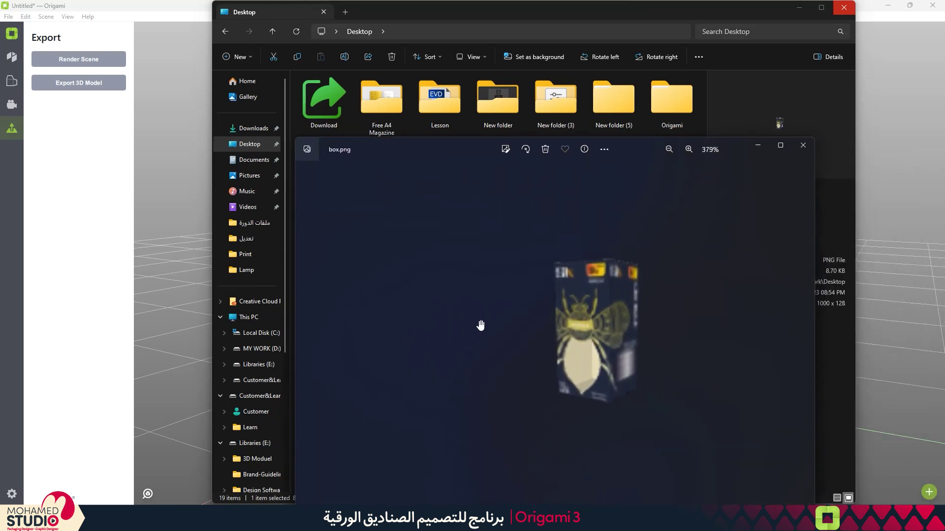
pyautogui.click(803, 145)
pyautogui.hotkey('alt', 'F4')
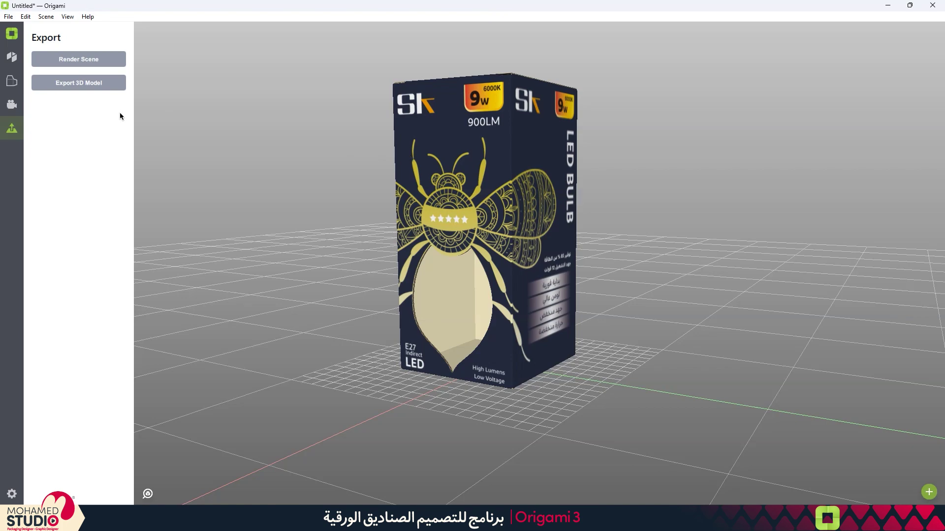
pyautogui.click(12, 105)
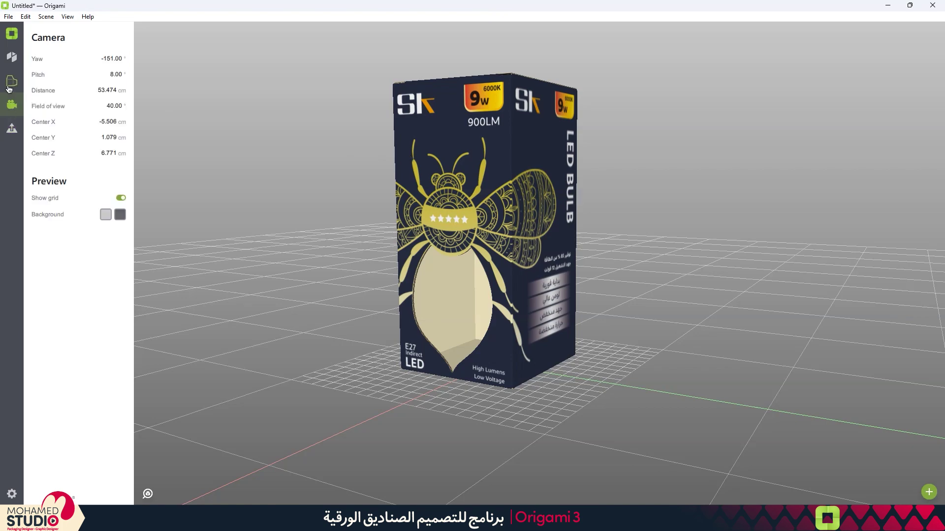
pyautogui.click(12, 80)
pyautogui.click(11, 57)
pyautogui.click(47, 62)
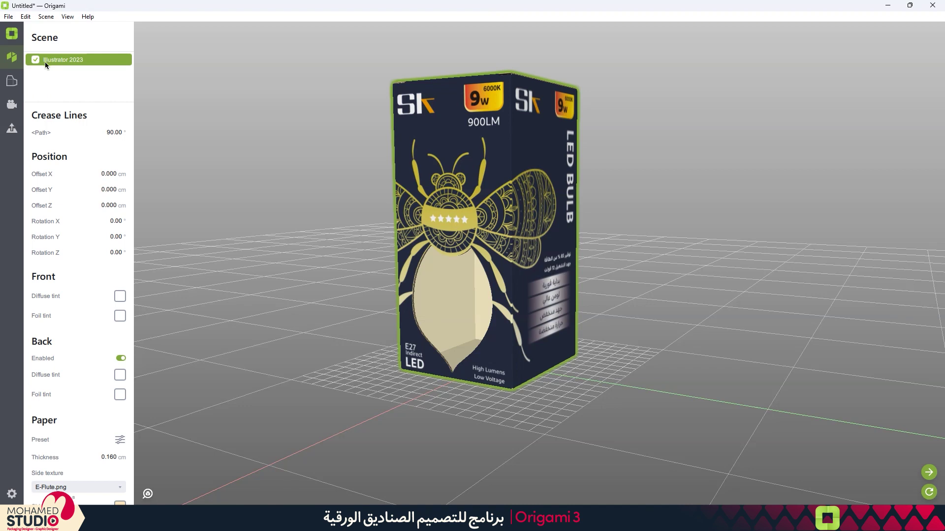
pyautogui.scroll(-3, 74, 268)
pyautogui.scroll(-3, 79, 286)
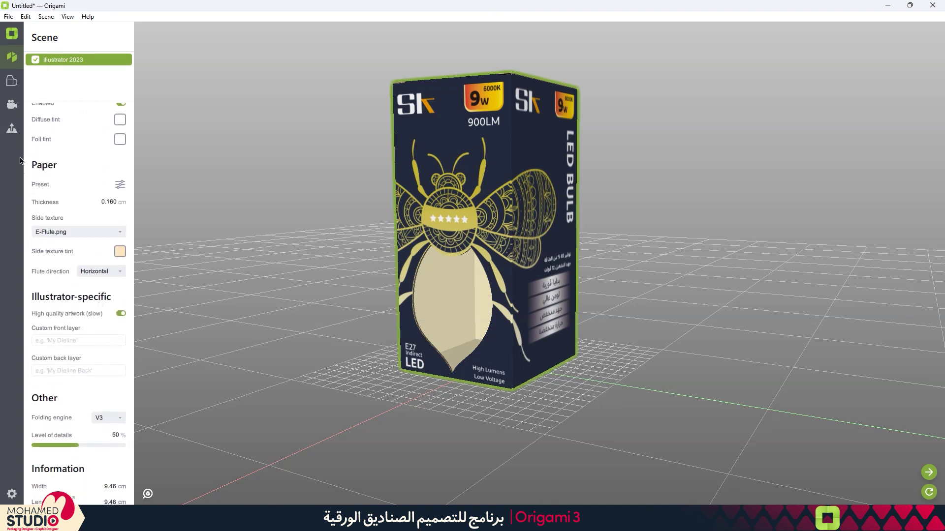
pyautogui.click(12, 128)
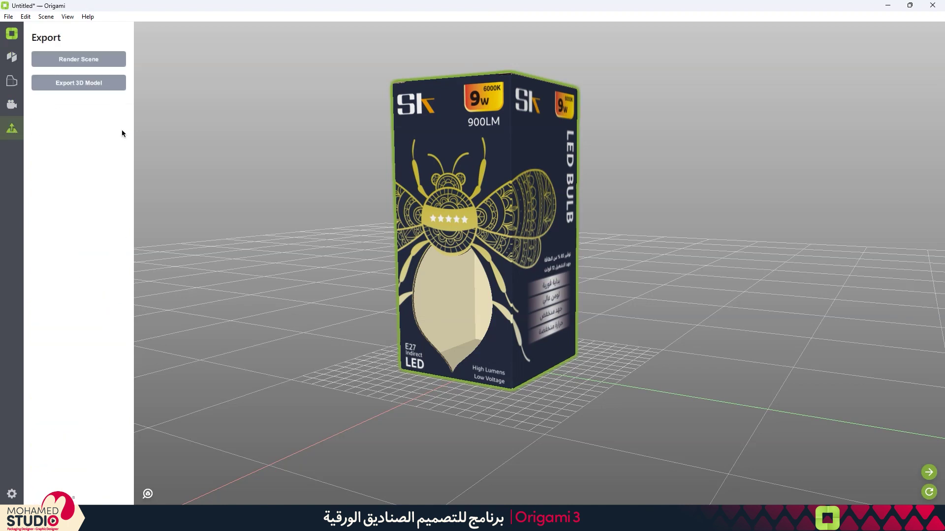
# Step: Set Built-In Renderer to 3000 × 3000 px and 600 passes, and start rendering
pyautogui.click(79, 59)
pyautogui.click(451, 253)
pyautogui.click(555, 202)
pyautogui.click(556, 191)
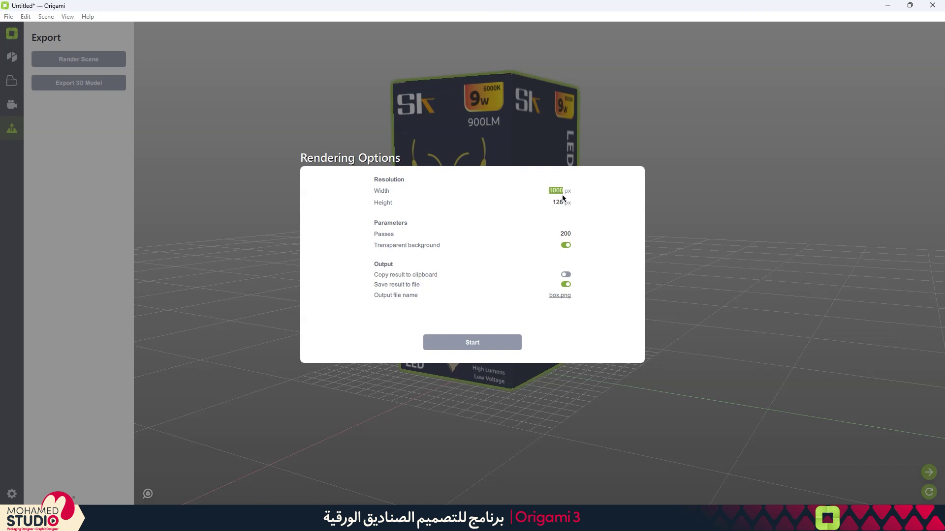
pyautogui.write('3')
pyautogui.write('00')
pyautogui.write('3')
pyautogui.write('0')
pyautogui.write('00')
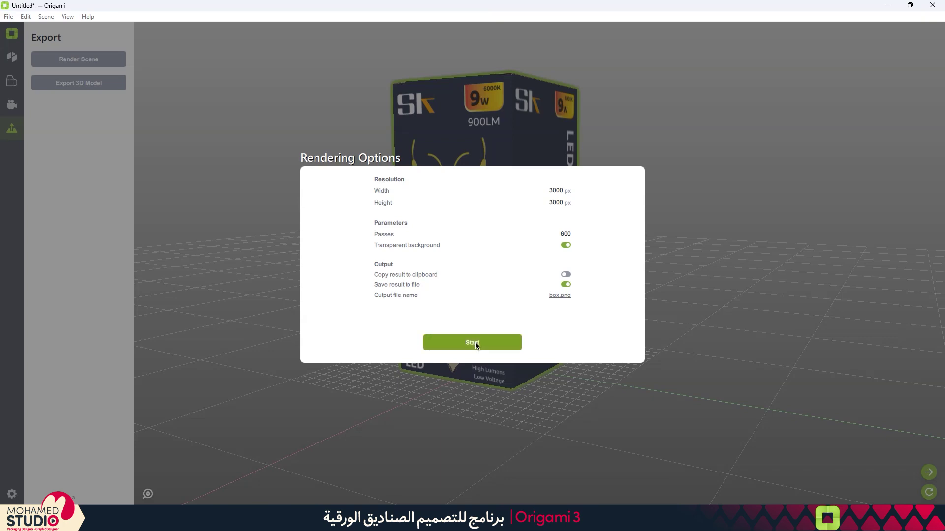
pyautogui.click(476, 346)
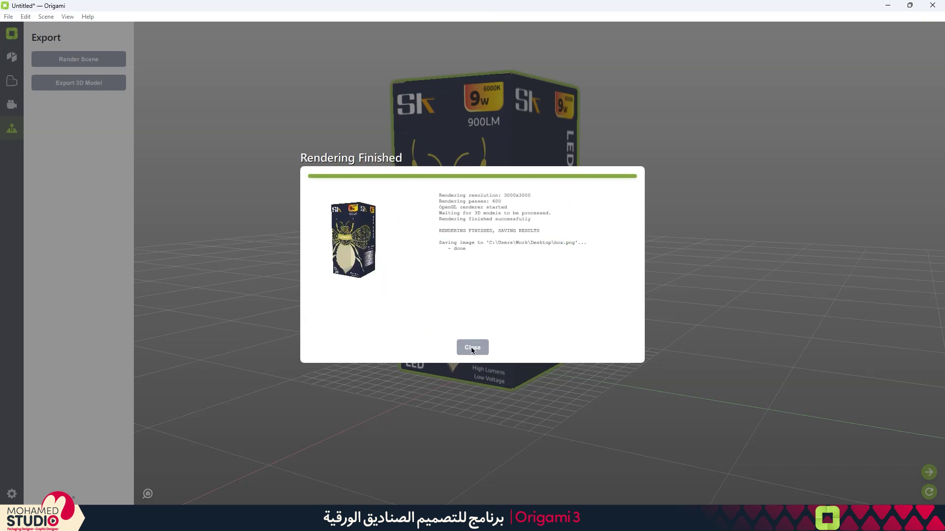
# Step: Open the 3000 × 3000 box.png in Photos, zoom in and out, then return to Origami
pyautogui.click(471, 348)
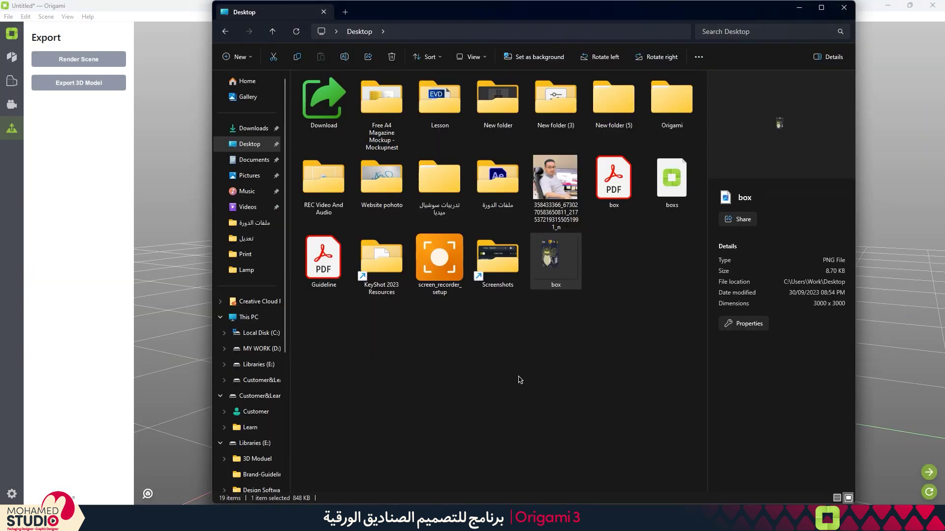
pyautogui.click(519, 379)
pyautogui.doubleClick(566, 276)
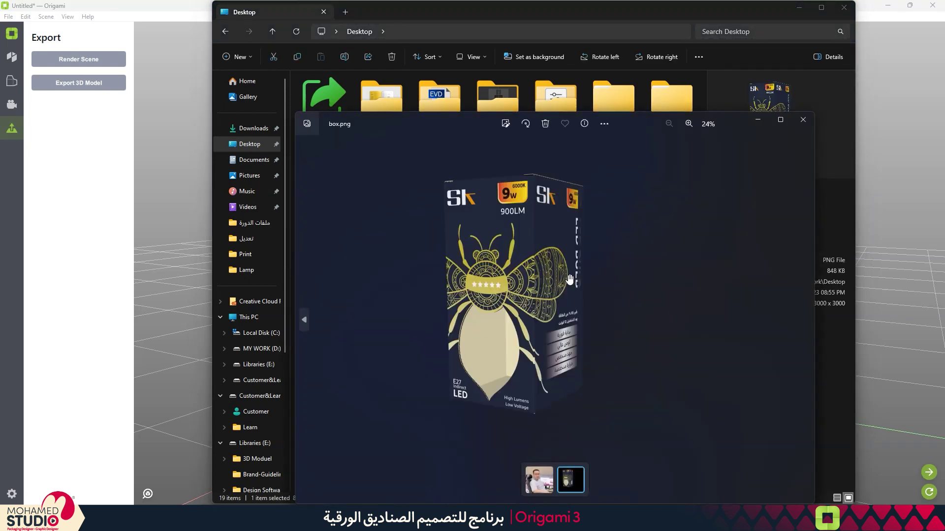
pyautogui.scroll(3, 568, 281)
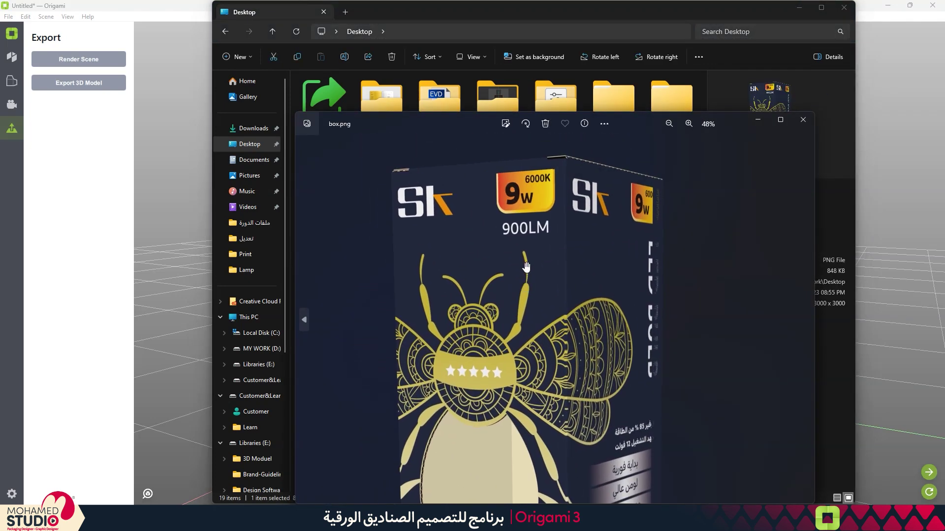
pyautogui.scroll(-3, 525, 260)
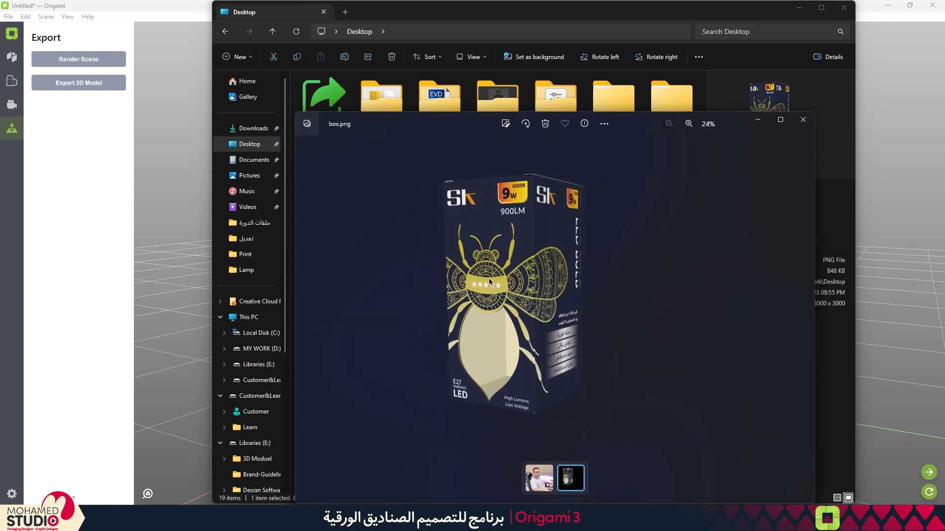
pyautogui.scroll(3, 507, 261)
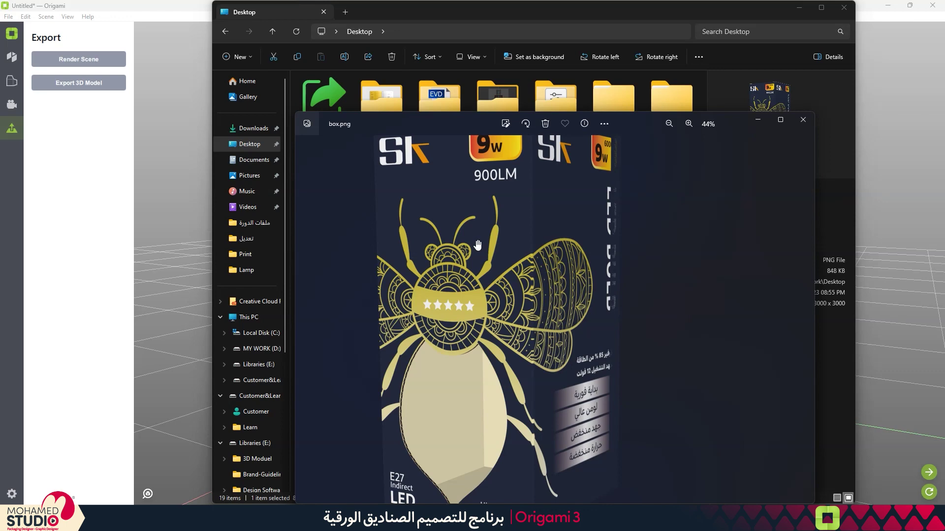
pyautogui.click(803, 119)
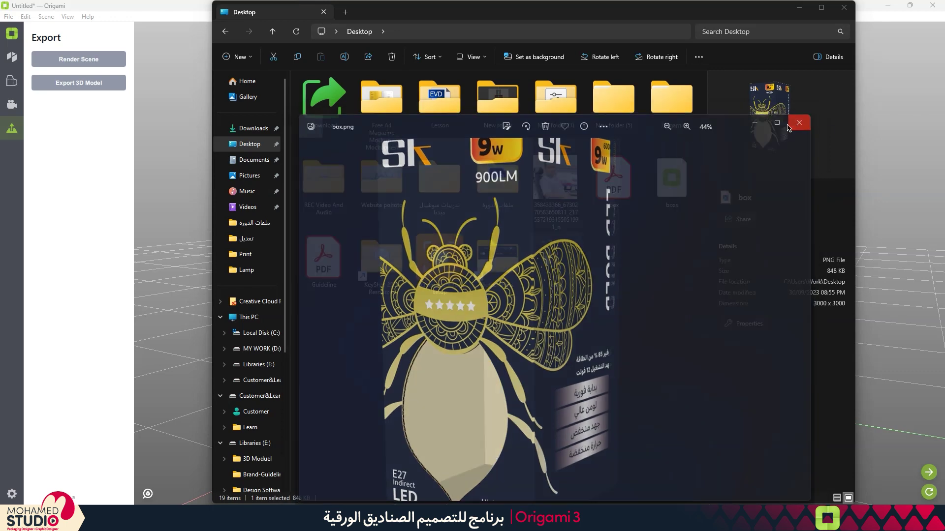
pyautogui.click(181, 76)
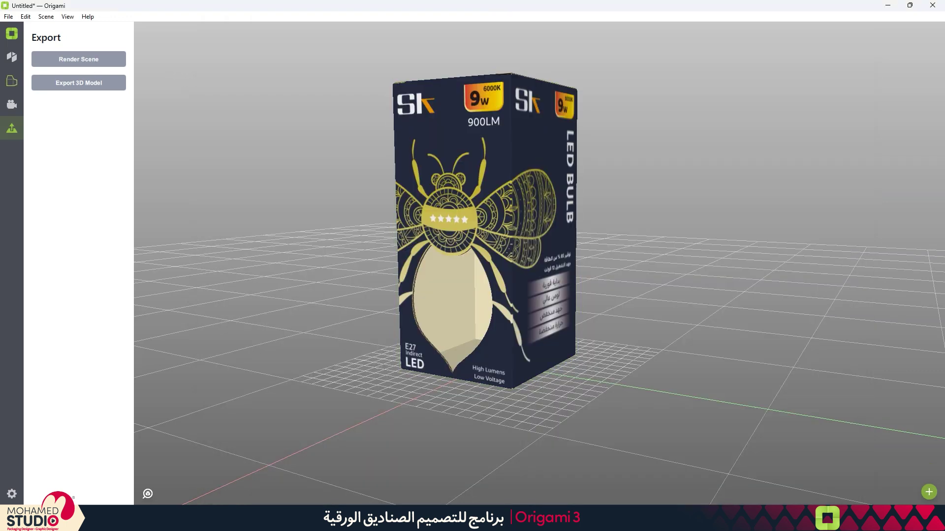
# Step: Browse the sidebar panels and scroll Scene properties down to paper and Illustrator settings
pyautogui.click(12, 57)
pyautogui.click(12, 81)
pyautogui.click(12, 105)
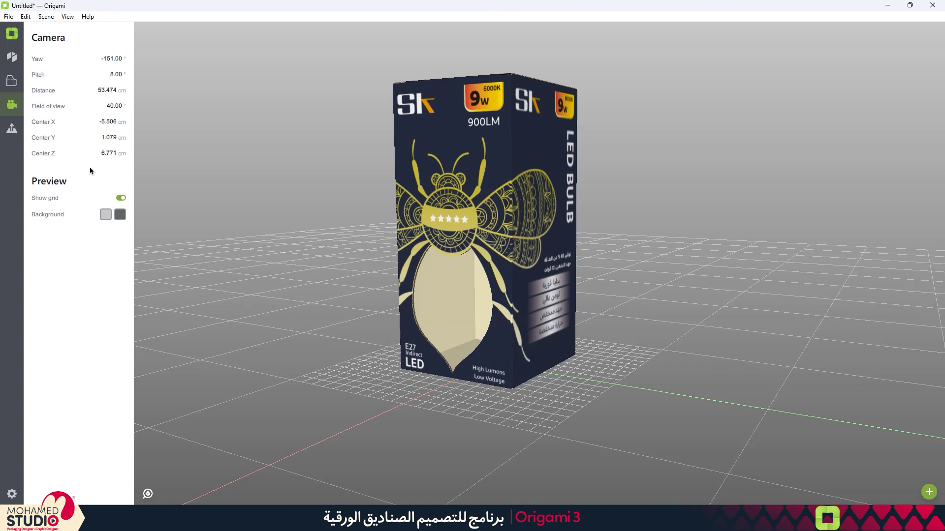
pyautogui.click(13, 128)
pyautogui.click(12, 58)
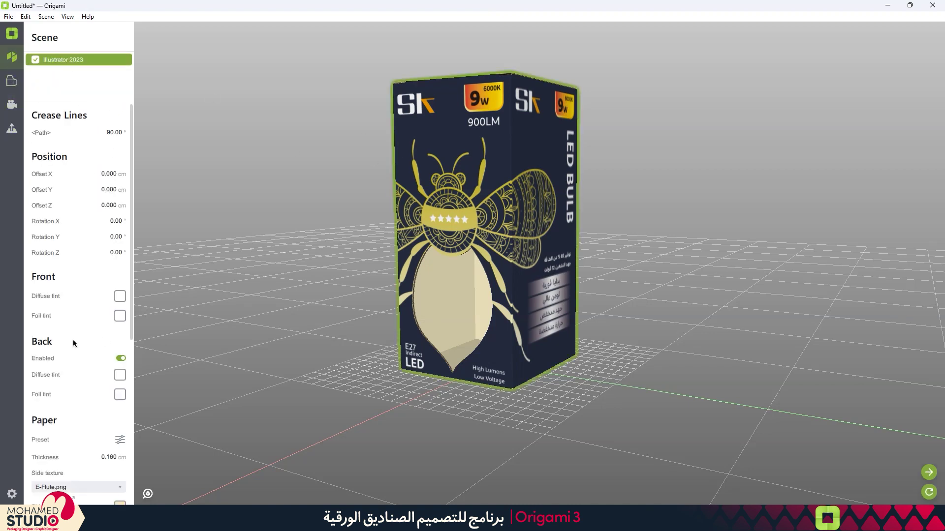
pyautogui.scroll(-3, 75, 343)
pyautogui.scroll(-4, 79, 364)
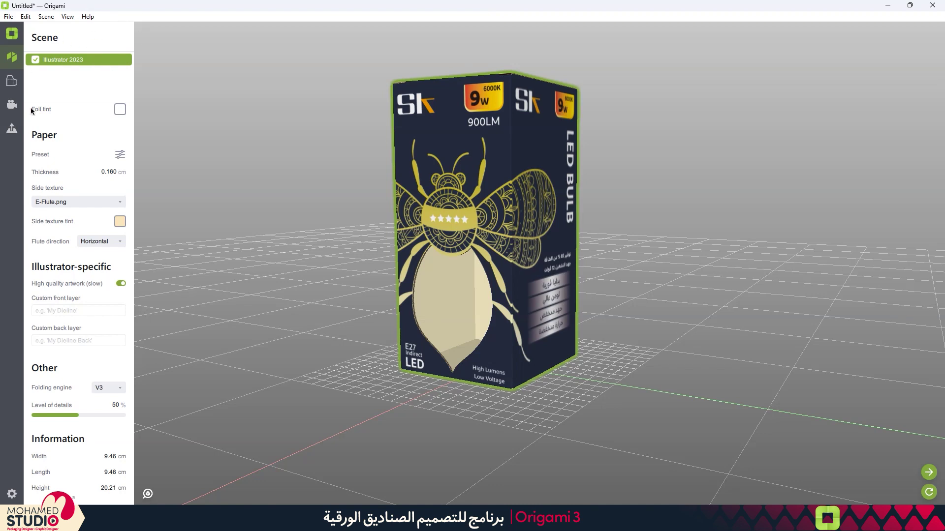
pyautogui.click(26, 16)
pyautogui.moveTo(8, 17)
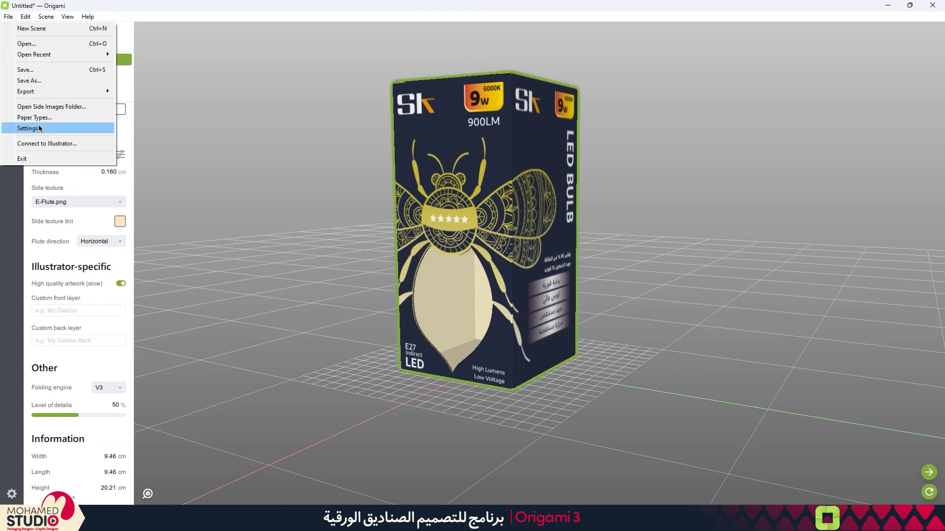
# Step: In Settings, keep centimetres and change the default paper thickness to 0.150 cm
pyautogui.click(30, 128)
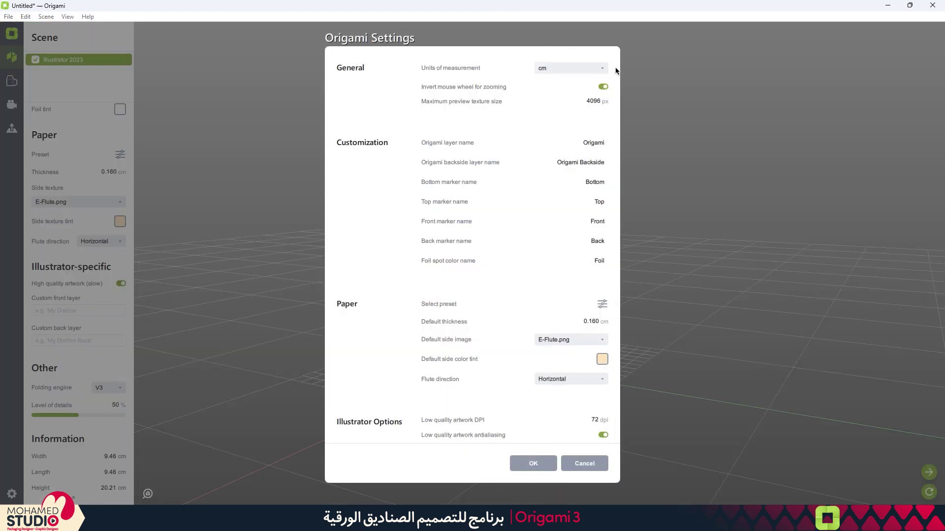
pyautogui.click(570, 69)
pyautogui.click(348, 138)
pyautogui.doubleClick(593, 144)
pyautogui.click(597, 322)
pyautogui.moveTo(592, 322); pyautogui.dragTo(599, 324)
pyautogui.write('50')
# Step: Keep E-Flute.png and horizontal flute direction, and set low quality artwork DPI to 300
pyautogui.click(571, 340)
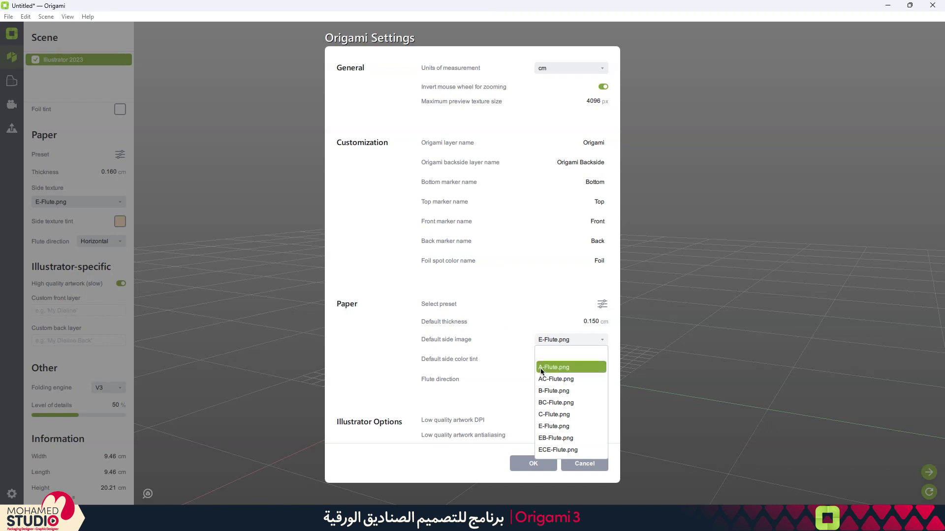
pyautogui.click(510, 345)
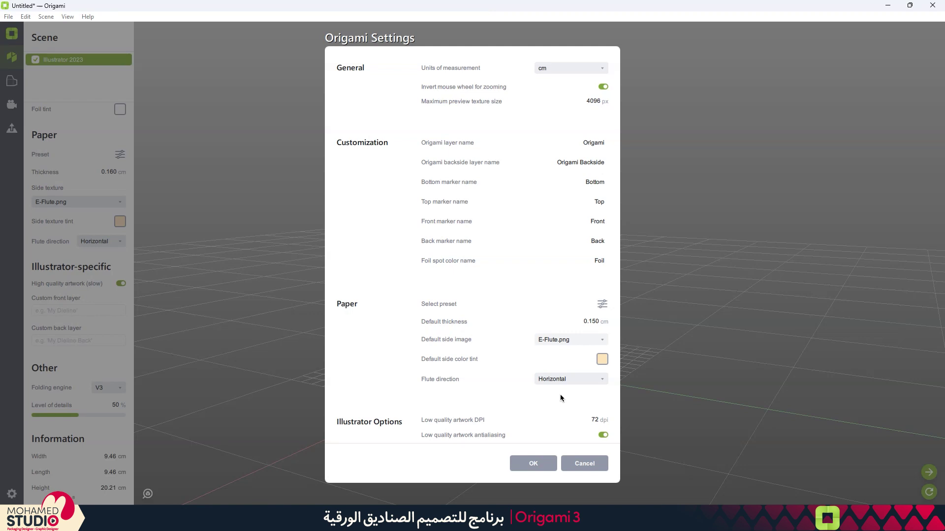
pyautogui.click(569, 380)
pyautogui.click(507, 399)
pyautogui.doubleClick(595, 420)
pyautogui.doubleClick(598, 422)
pyautogui.write('00')
# Step: Apply the settings, orbit the box, then inspect the left crease line's 90° <Path> properties
pyautogui.click(524, 472)
pyautogui.moveTo(702, 294)
pyautogui.mouseDown()
pyautogui.moveTo(742, 320)
pyautogui.moveTo(738, 308)
pyautogui.moveTo(701, 301)
pyautogui.mouseUp()
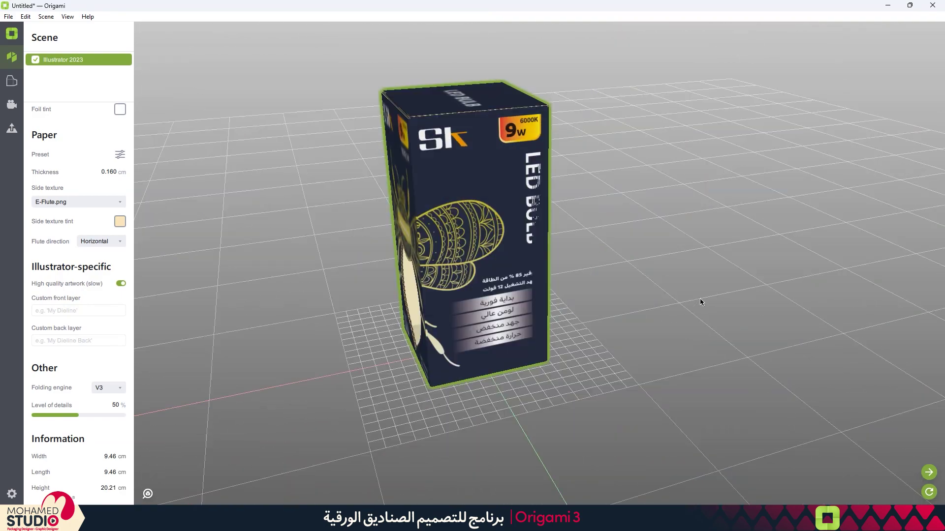
pyautogui.moveTo(545, 237); pyautogui.dragTo(408, 274)
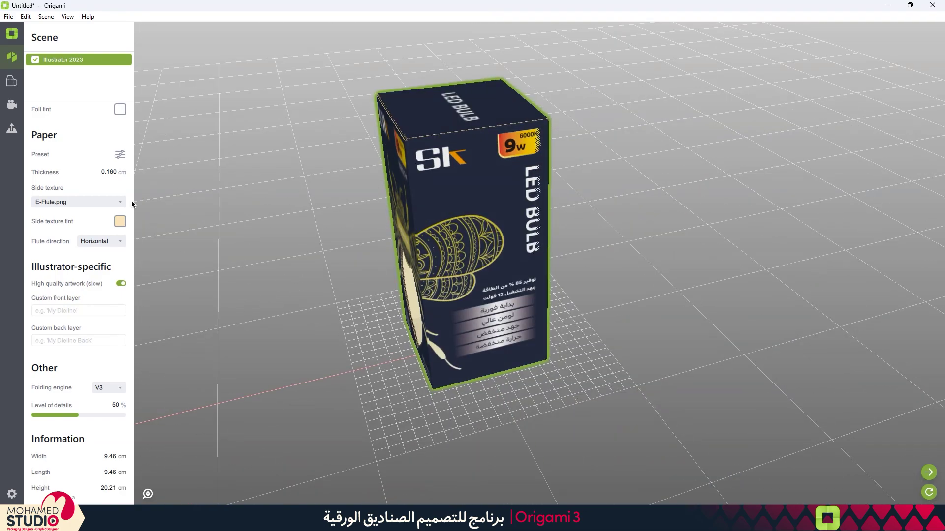
pyautogui.click(12, 80)
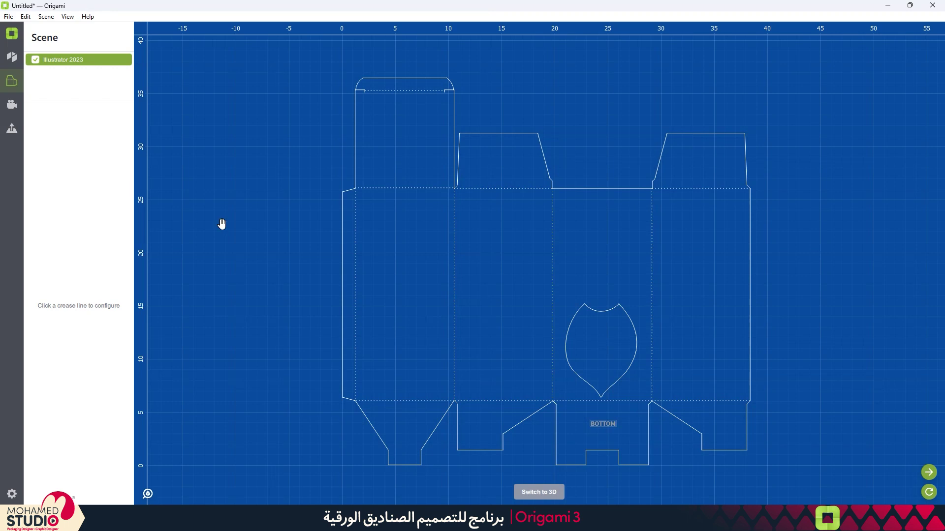
pyautogui.click(355, 224)
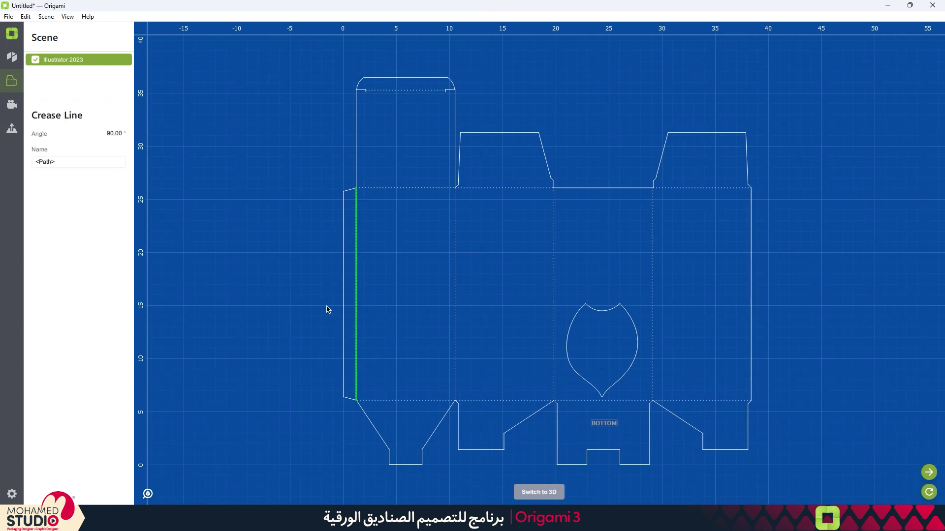
pyautogui.click(505, 521)
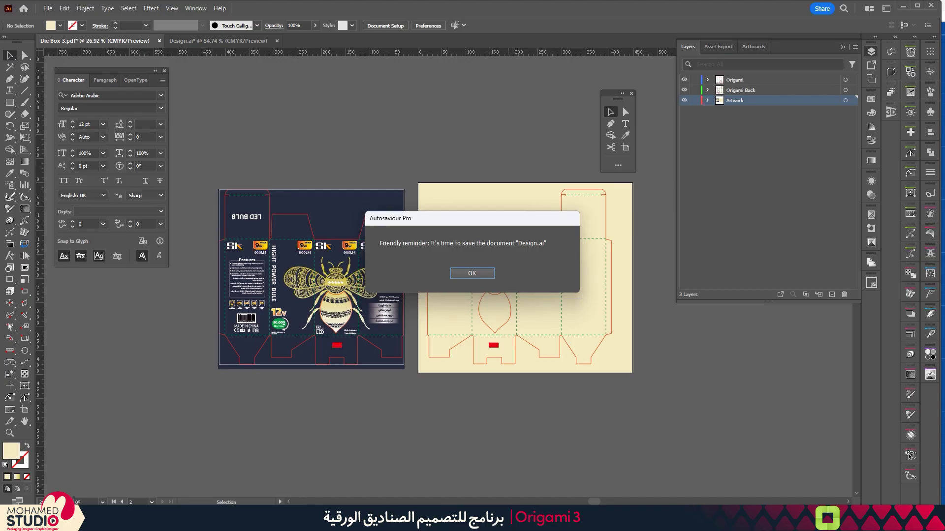
# Step: Dismiss the save reminder and rename a crease path in the Origami layer to 91
pyautogui.click(471, 273)
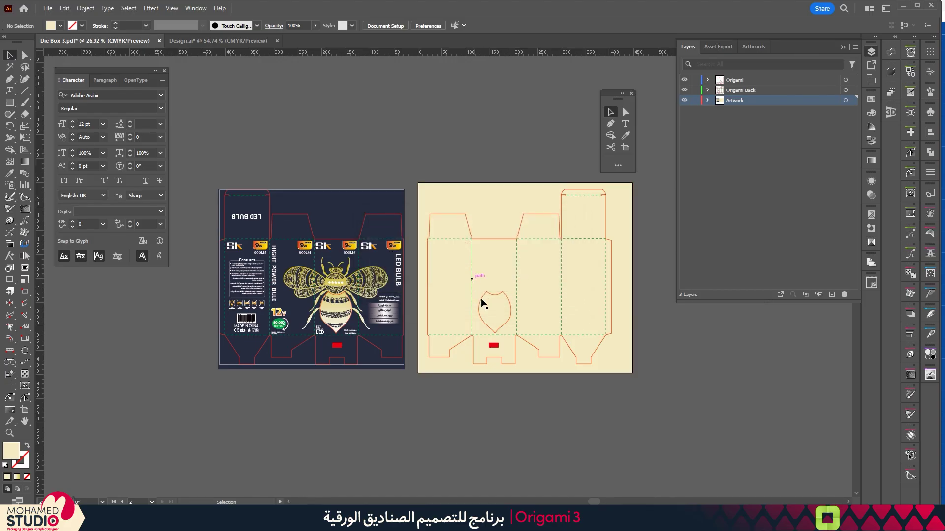
pyautogui.click(228, 276)
pyautogui.click(845, 79)
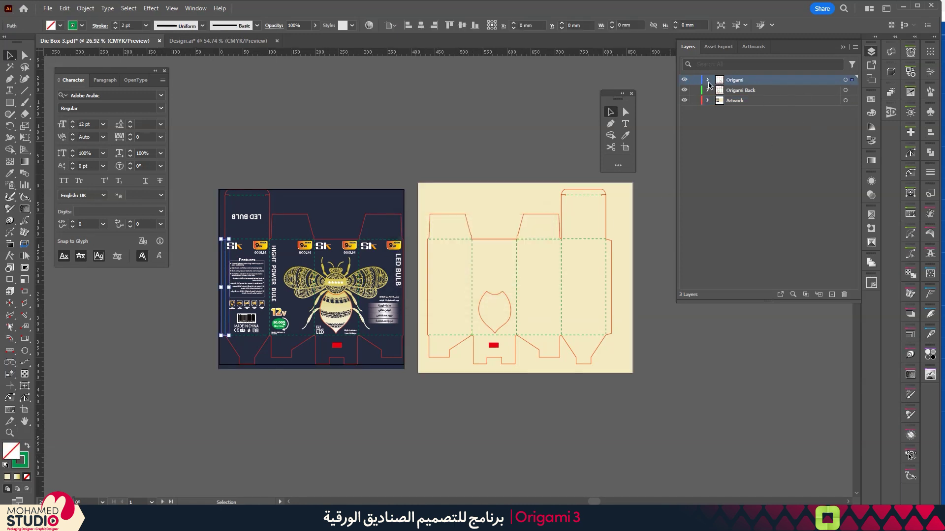
pyautogui.click(707, 80)
pyautogui.moveTo(855, 118); pyautogui.dragTo(855, 226)
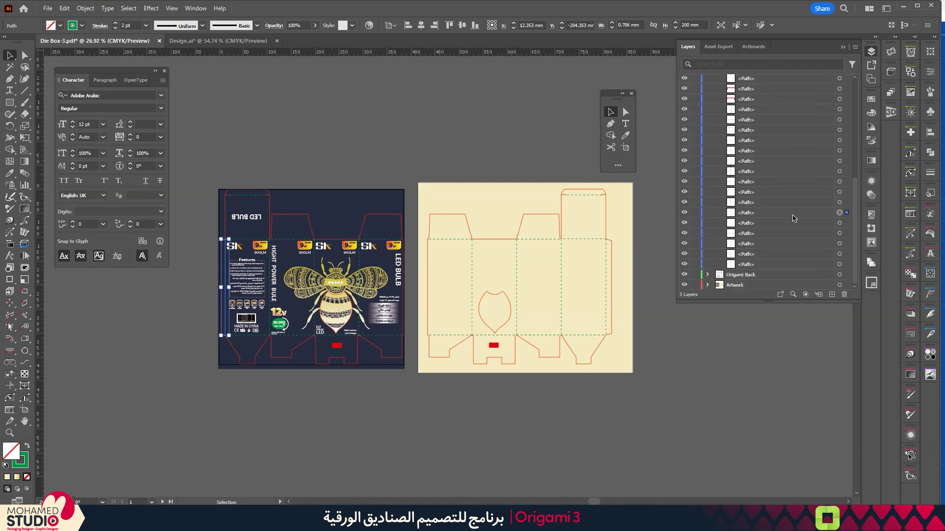
pyautogui.click(747, 212)
pyautogui.doubleClick(752, 214)
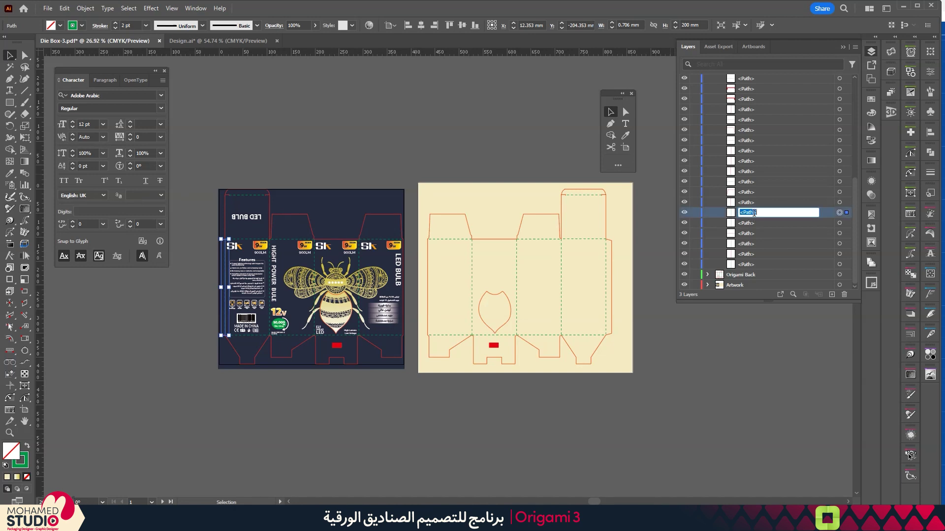
pyautogui.write('S')
pyautogui.press('Return')
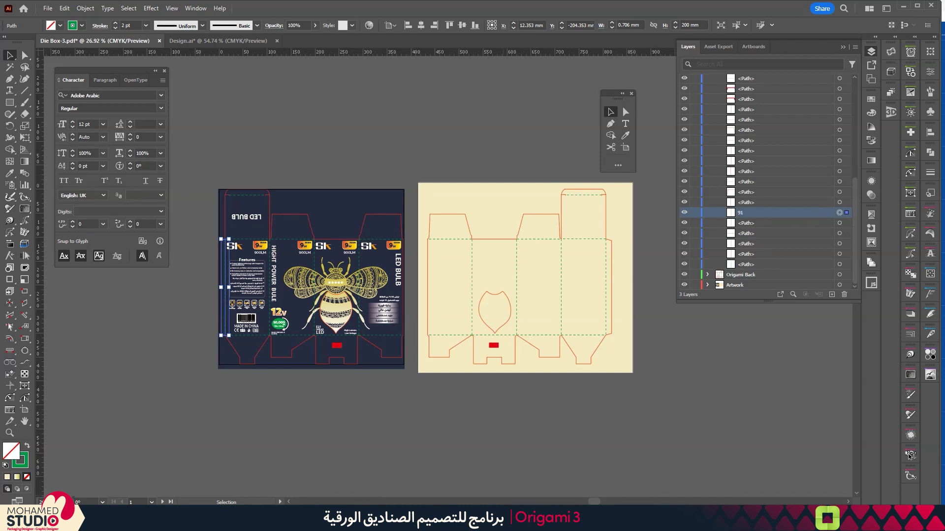
pyautogui.click(527, 521)
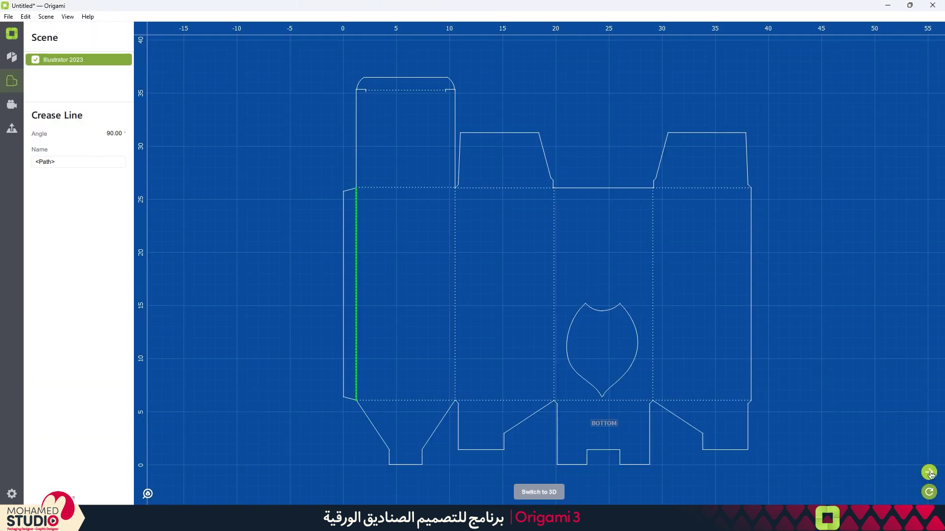
# Step: Reload the Illustrator dieline, orbit the refolded box in 3D, then return to Illustrator
pyautogui.click(929, 492)
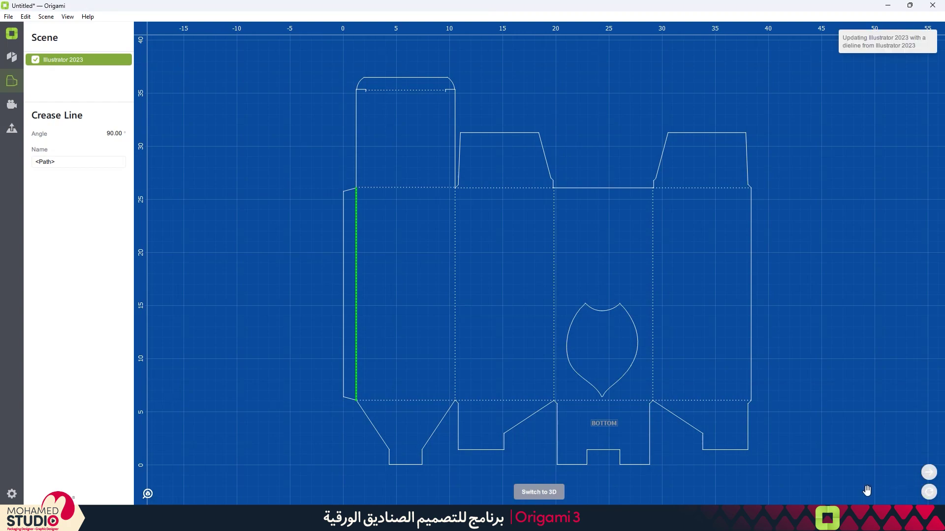
pyautogui.click(12, 57)
pyautogui.moveTo(565, 226)
pyautogui.mouseDown()
pyautogui.moveTo(627, 270)
pyautogui.moveTo(719, 264)
pyautogui.moveTo(717, 274)
pyautogui.moveTo(648, 291)
pyautogui.moveTo(648, 274)
pyautogui.moveTo(672, 279)
pyautogui.mouseUp()
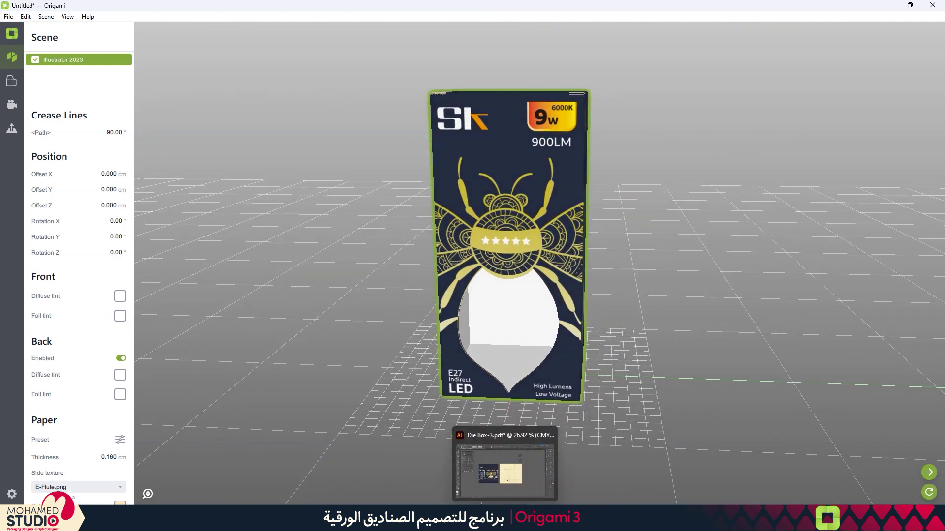
pyautogui.click(506, 450)
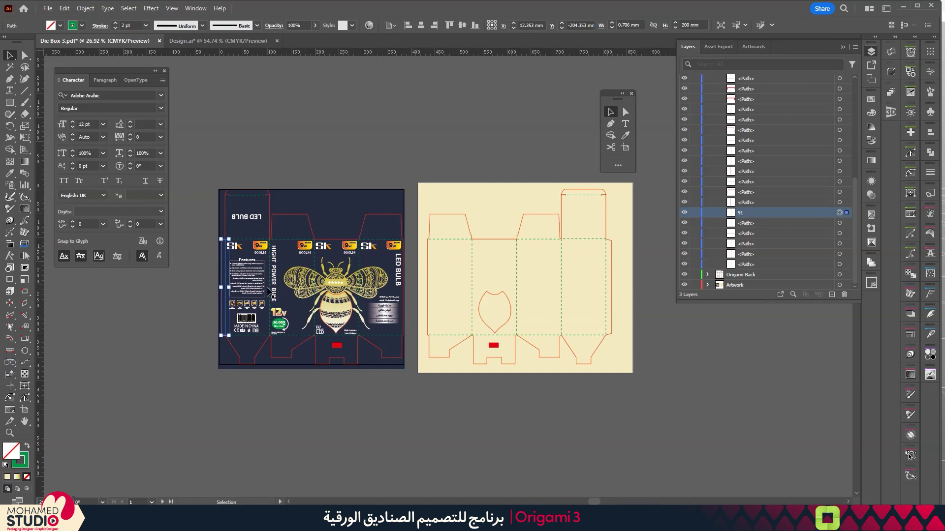
# Step: Deselect all paths in Illustrator with Ctrl+Shift+A
pyautogui.hotkey('ctrl', 'shift', 'a')
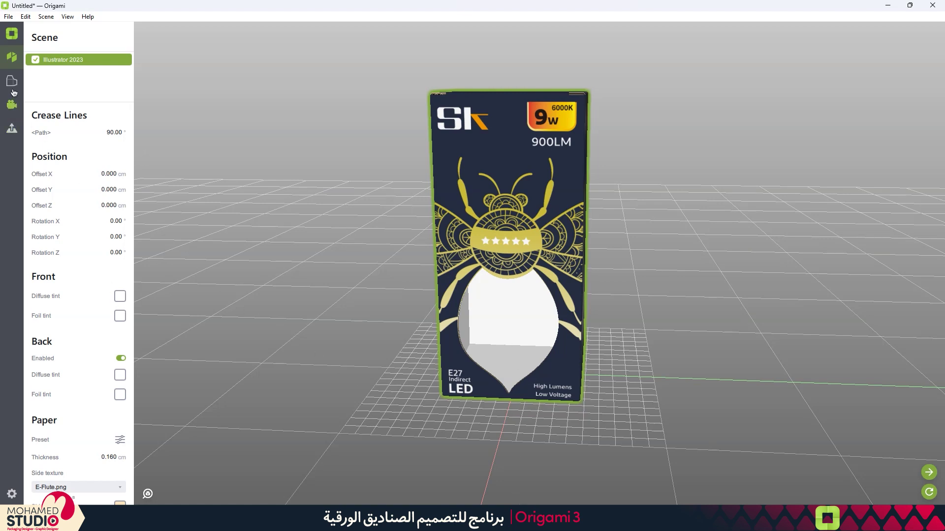
# Step: Inspect a vertical crease's settings in the flat dieline view
pyautogui.click(12, 81)
pyautogui.click(454, 210)
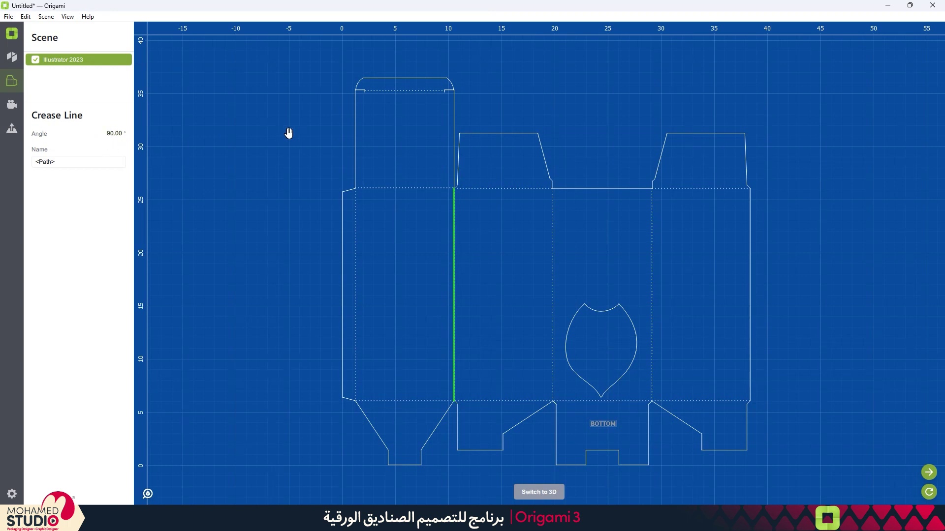
pyautogui.click(345, 196)
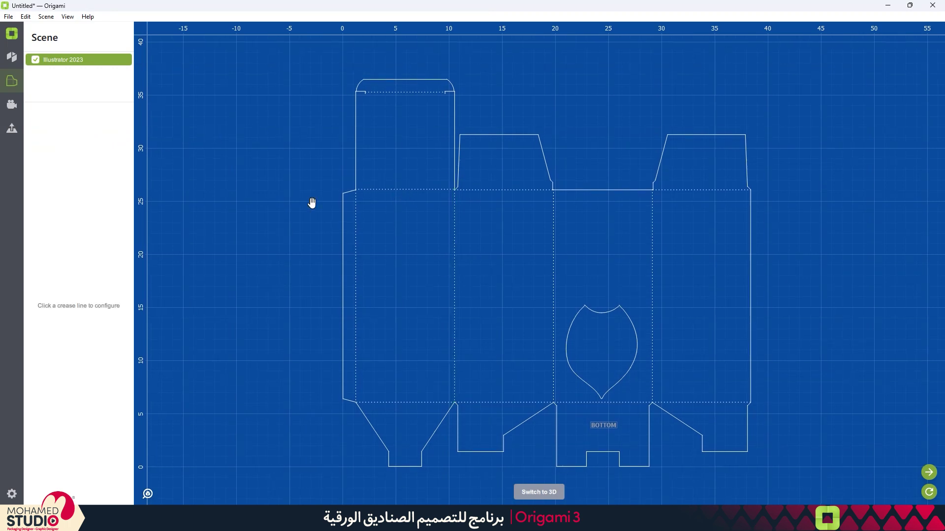
pyautogui.click(390, 198)
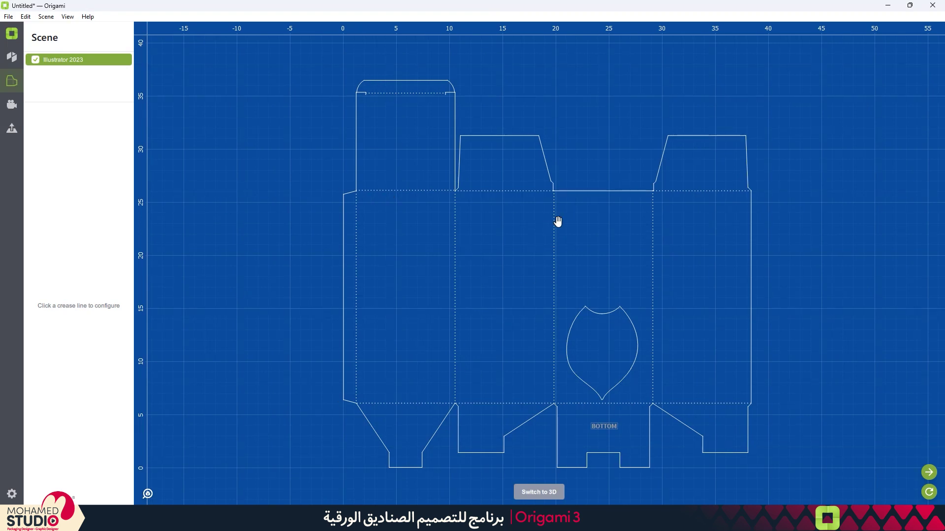
pyautogui.click(11, 57)
pyautogui.click(12, 81)
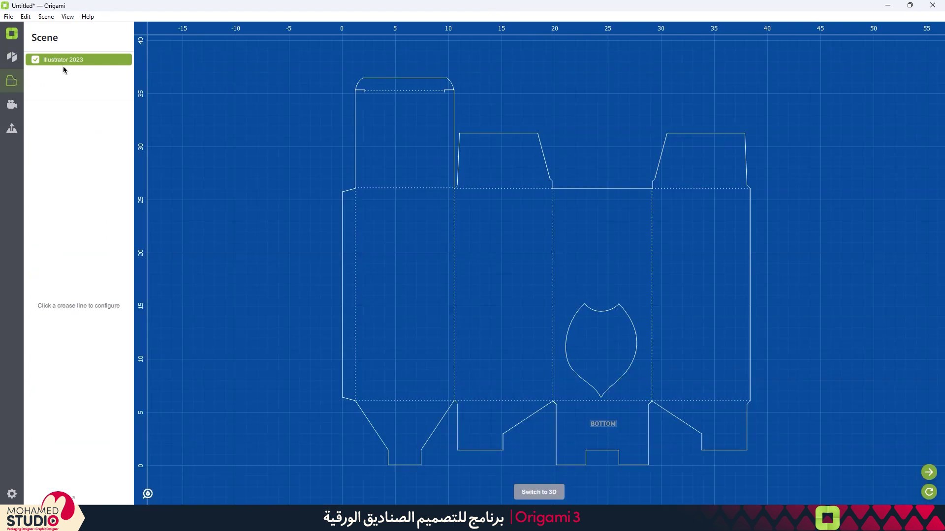
# Step: Set the crease under the top-left tuck flap to a 45° fold angle
pyautogui.moveTo(388, 179); pyautogui.dragTo(383, 187)
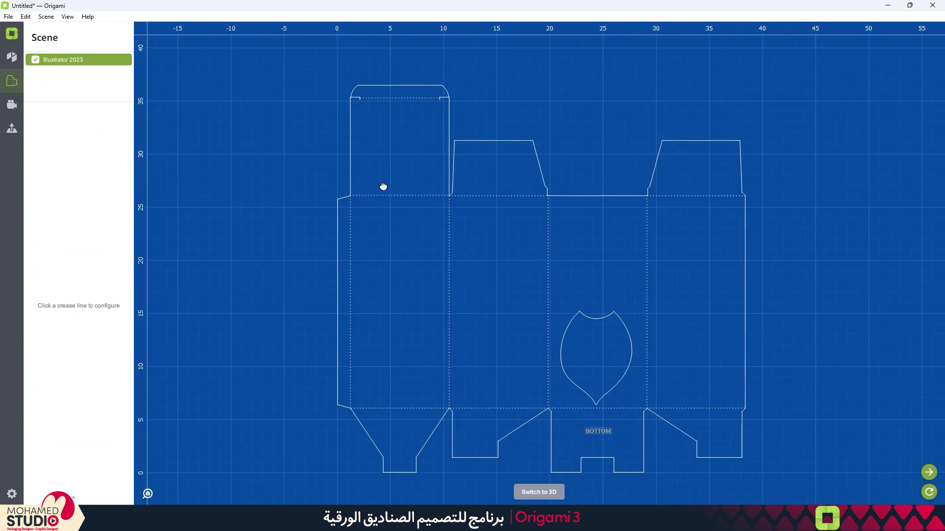
pyautogui.click(386, 190)
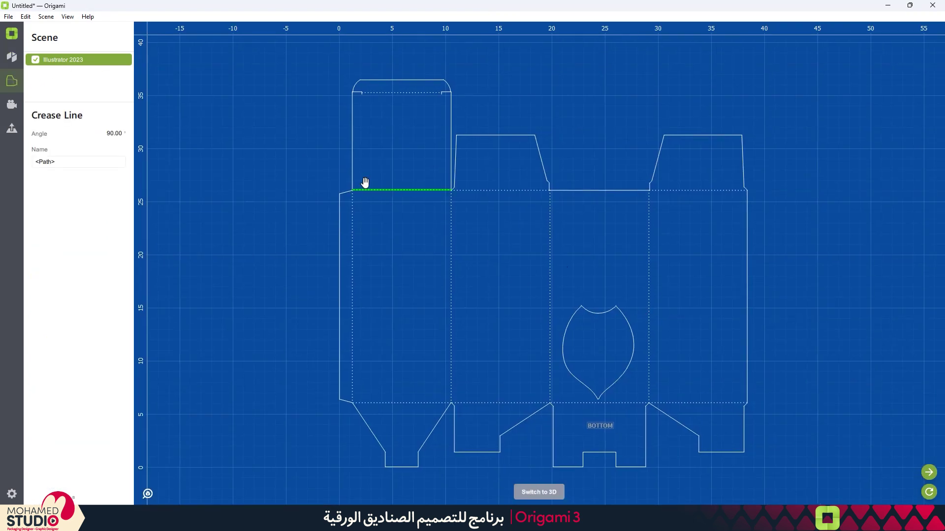
pyautogui.moveTo(107, 137); pyautogui.dragTo(114, 137)
pyautogui.write('5')
pyautogui.click(106, 161)
# Step: Orbit the 3D box with its lid angled open and show the Export and Camera panels
pyautogui.click(13, 58)
pyautogui.click(664, 242)
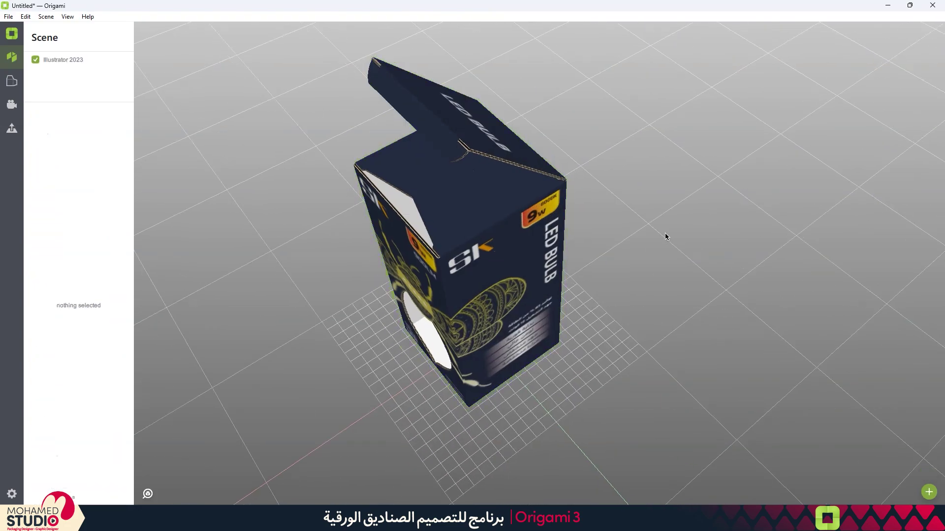
pyautogui.moveTo(666, 236)
pyautogui.mouseDown()
pyautogui.moveTo(721, 241)
pyautogui.moveTo(694, 224)
pyautogui.mouseUp()
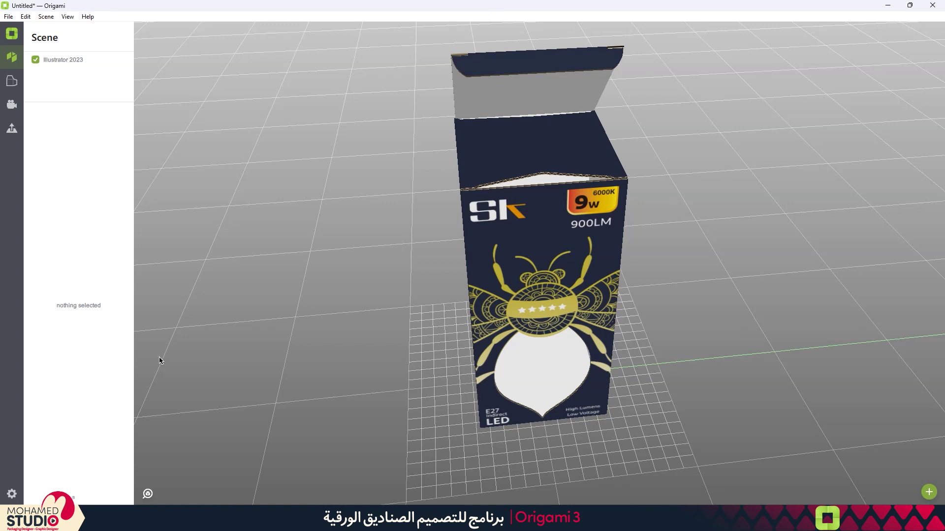
pyautogui.click(9, 132)
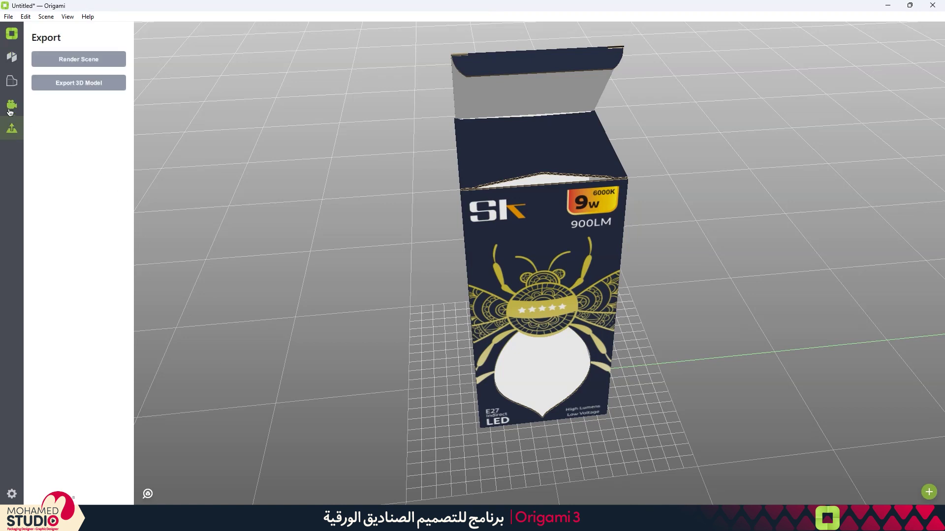
pyautogui.click(11, 104)
pyautogui.click(69, 16)
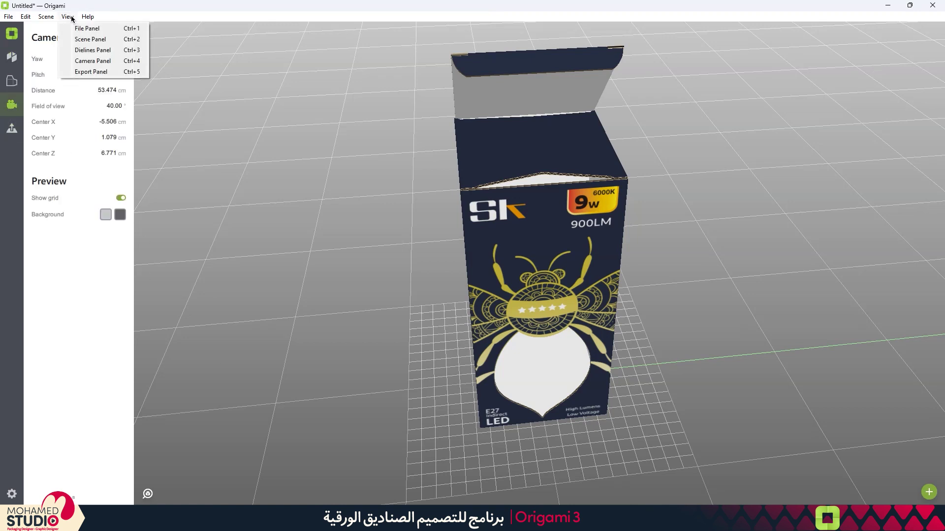